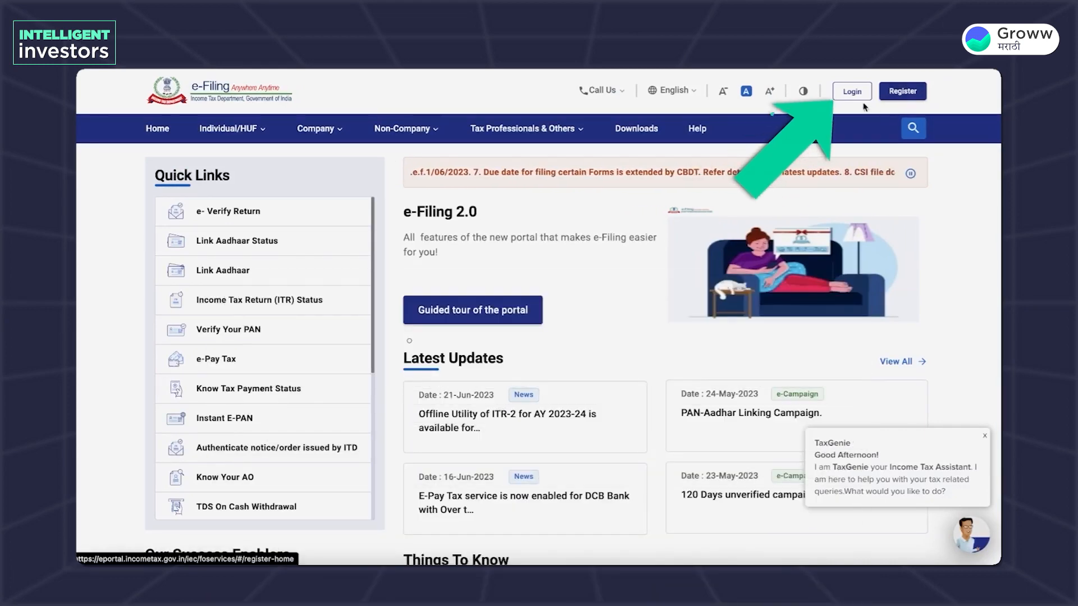
Step: Open the e-Filing login page and submit the taxpayer's user ID
{"action": "left_click", "coordinate": [851, 92]}
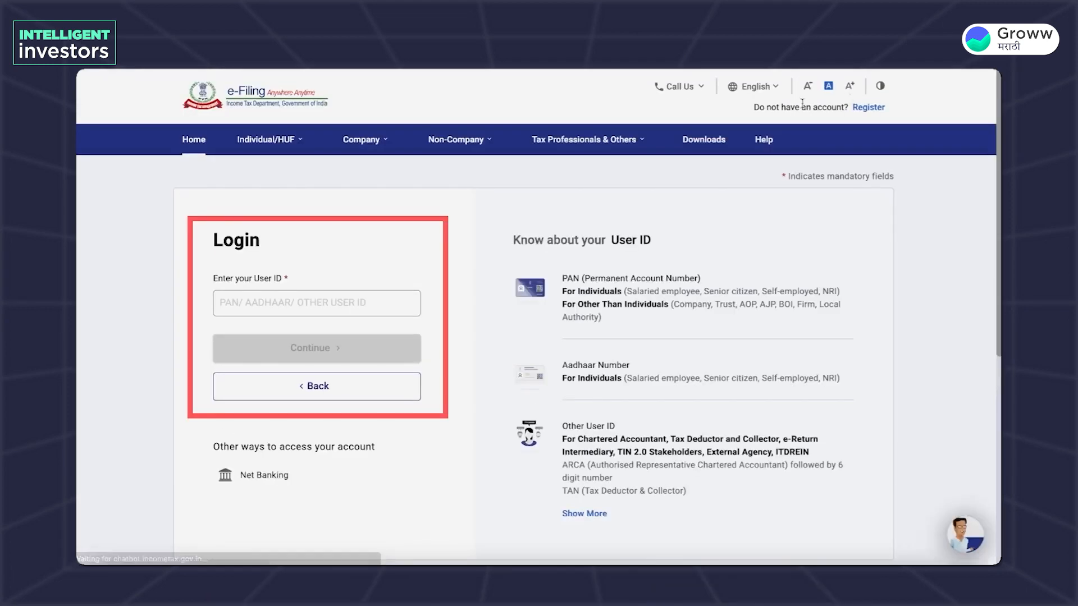
{"action": "left_click", "coordinate": [368, 306]}
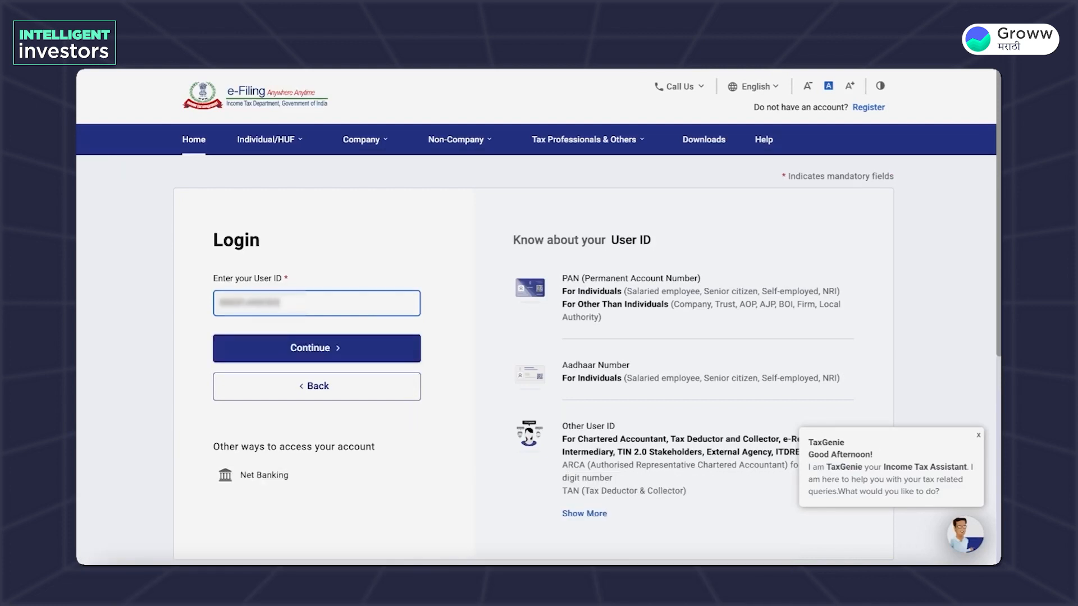
{"action": "left_click", "coordinate": [216, 355]}
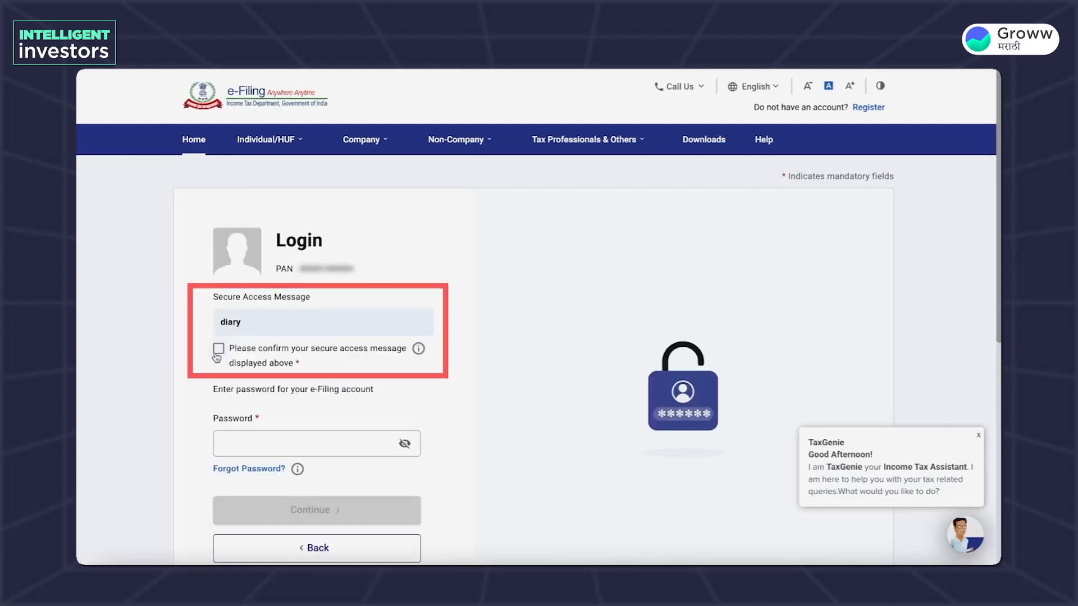
Step: Confirm the secure access message, enter the account password and log in
{"action": "left_click", "coordinate": [219, 349]}
{"action": "left_click", "coordinate": [265, 445]}
{"action": "type", "text": "•••••"}
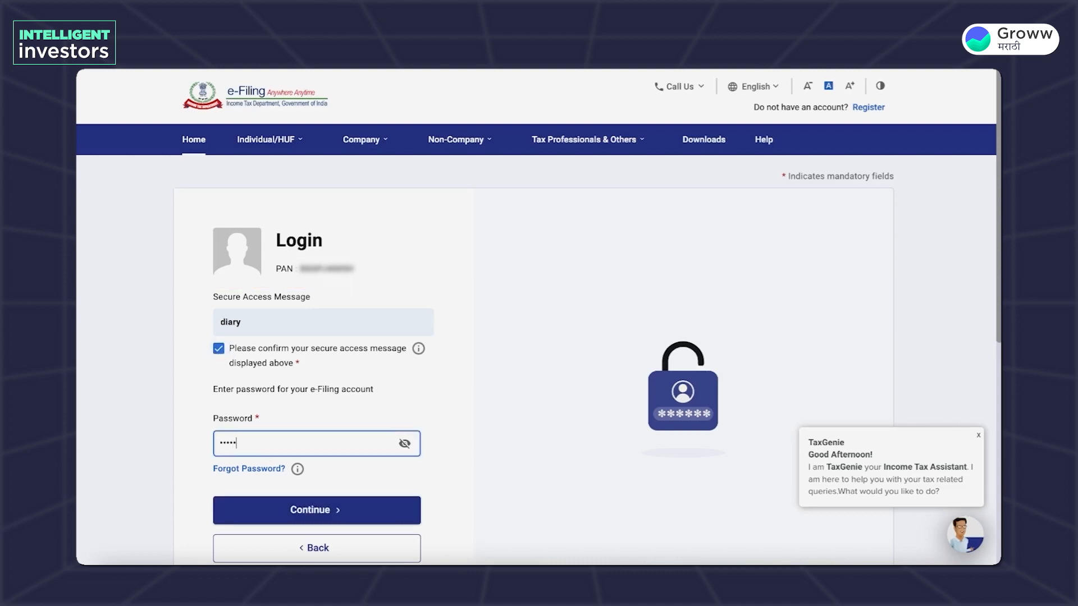
{"action": "type", "text": "•••••"}
{"action": "left_click", "coordinate": [259, 511]}
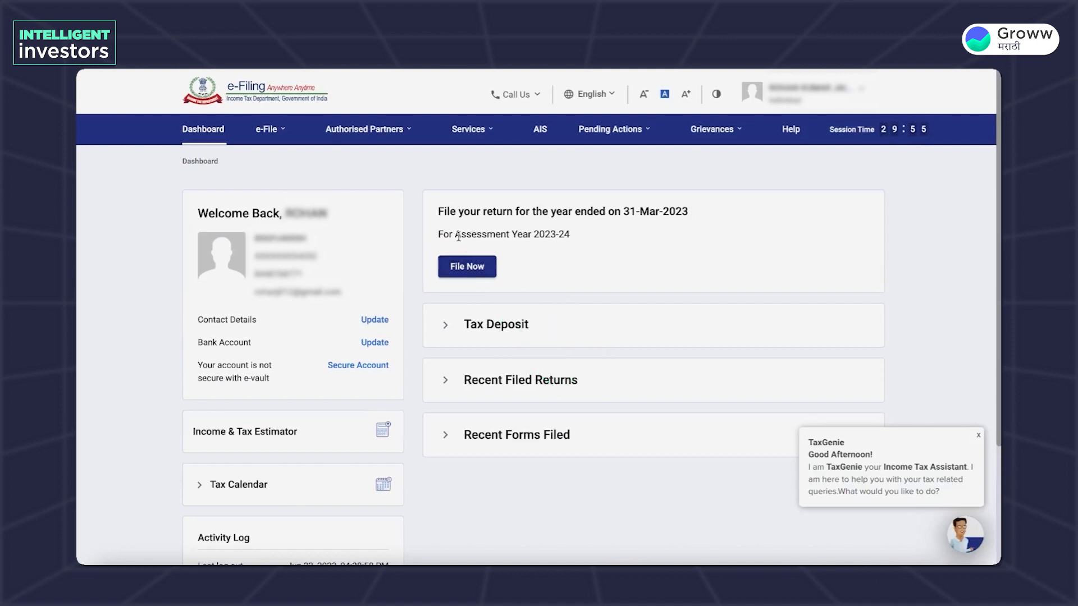
Step: Start filing the income tax return for assessment year 2023-24 (Current A.Y.) in Online mode
{"action": "left_click_drag", "start_coordinate": [457, 234], "coordinate": [556, 236]}
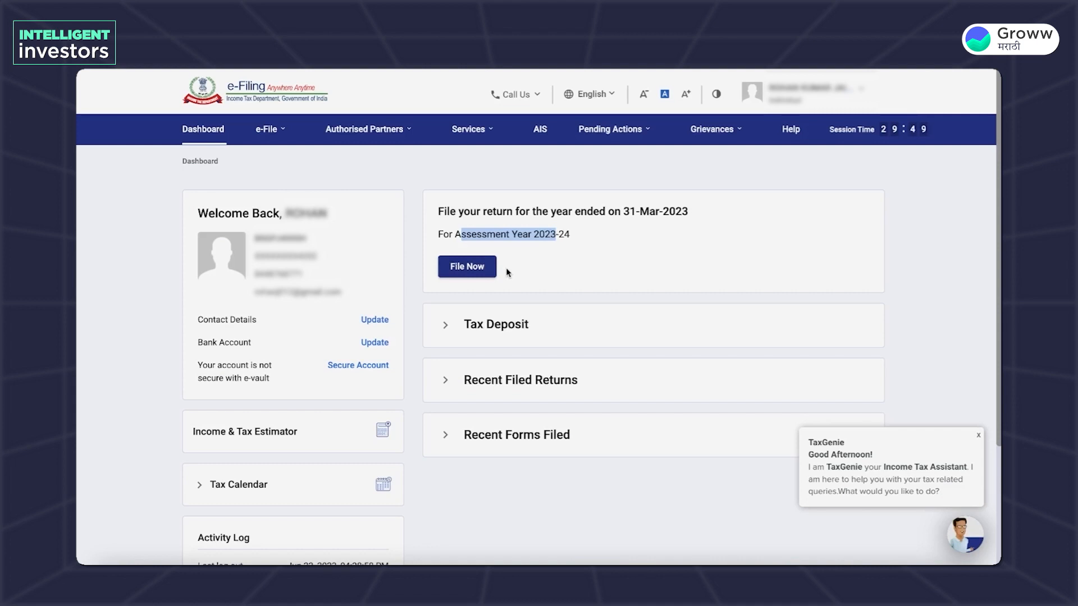
{"action": "left_click", "coordinate": [488, 269]}
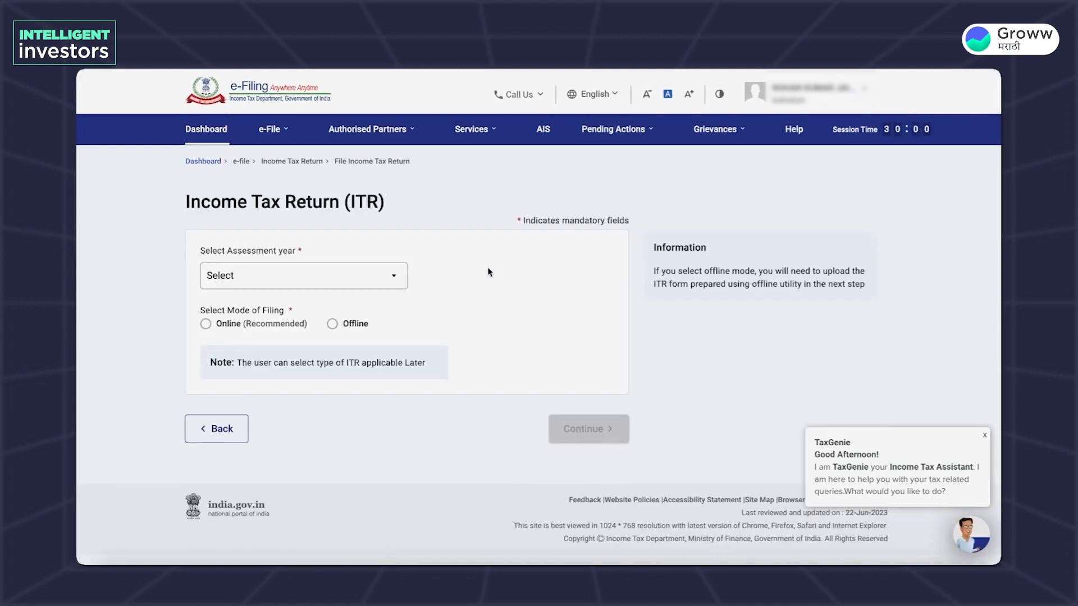
{"action": "left_click", "coordinate": [359, 278]}
{"action": "left_click", "coordinate": [333, 328]}
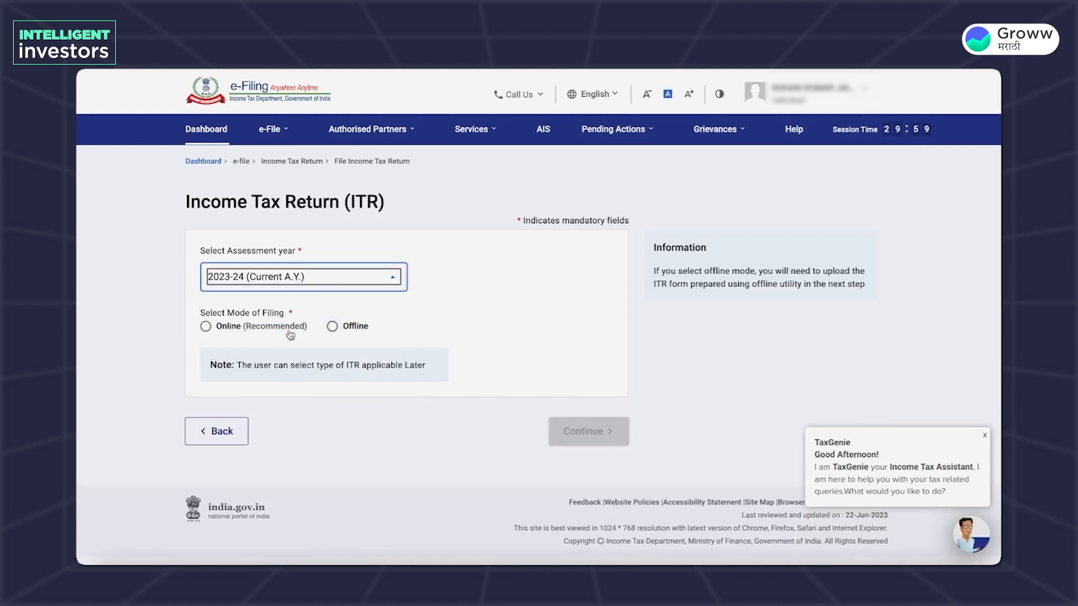
{"action": "left_click", "coordinate": [218, 329]}
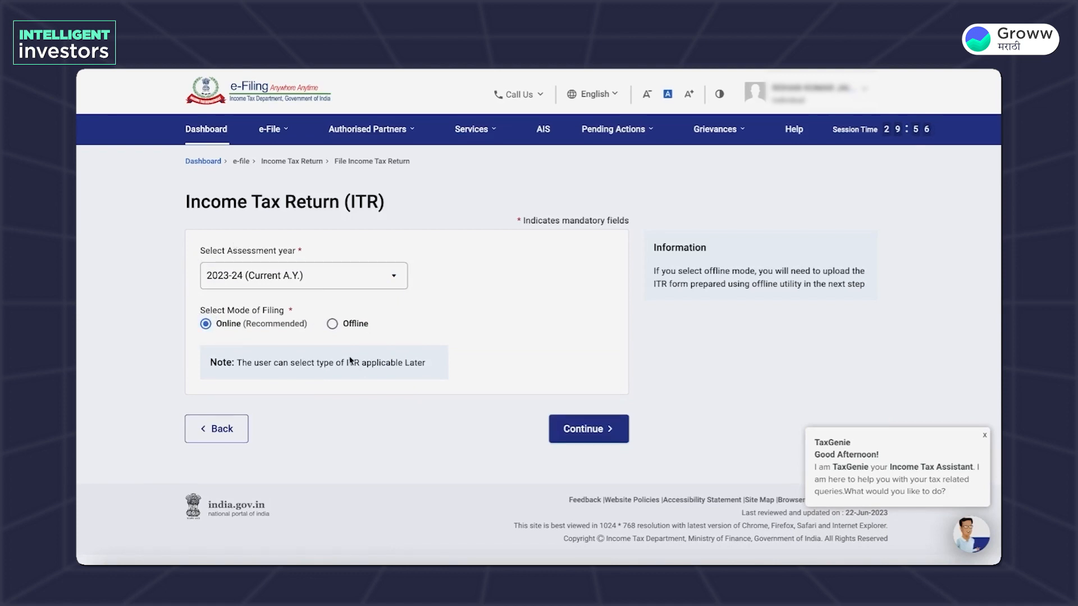
{"action": "left_click", "coordinate": [560, 432]}
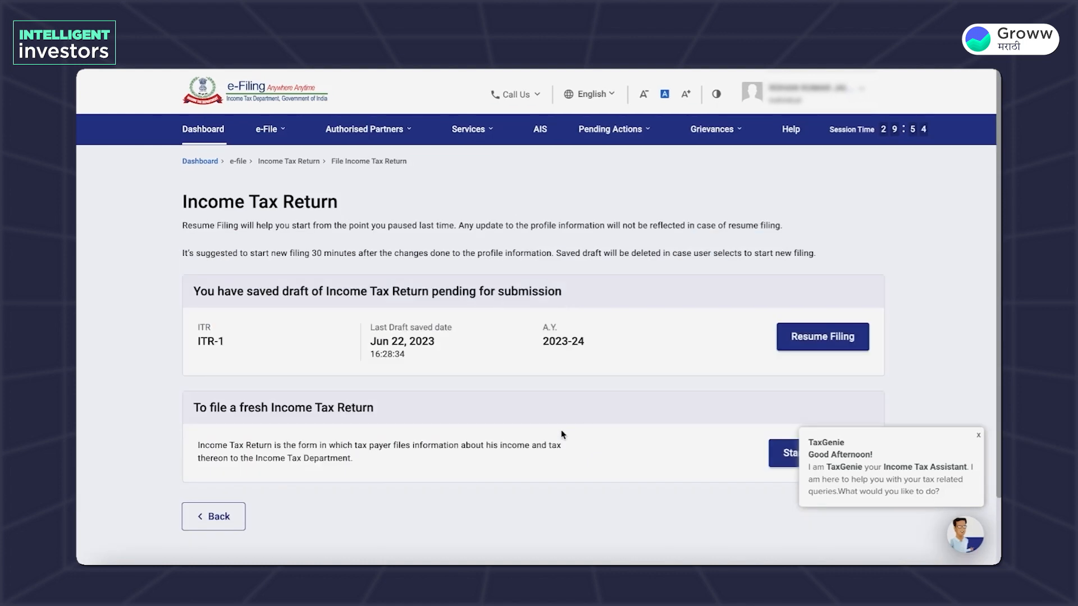
Step: Resume the saved ITR-1 draft for A.Y. 2023-24 and dismiss the TaxGenie message and the pre-filled return notice
{"action": "left_click", "coordinate": [815, 335]}
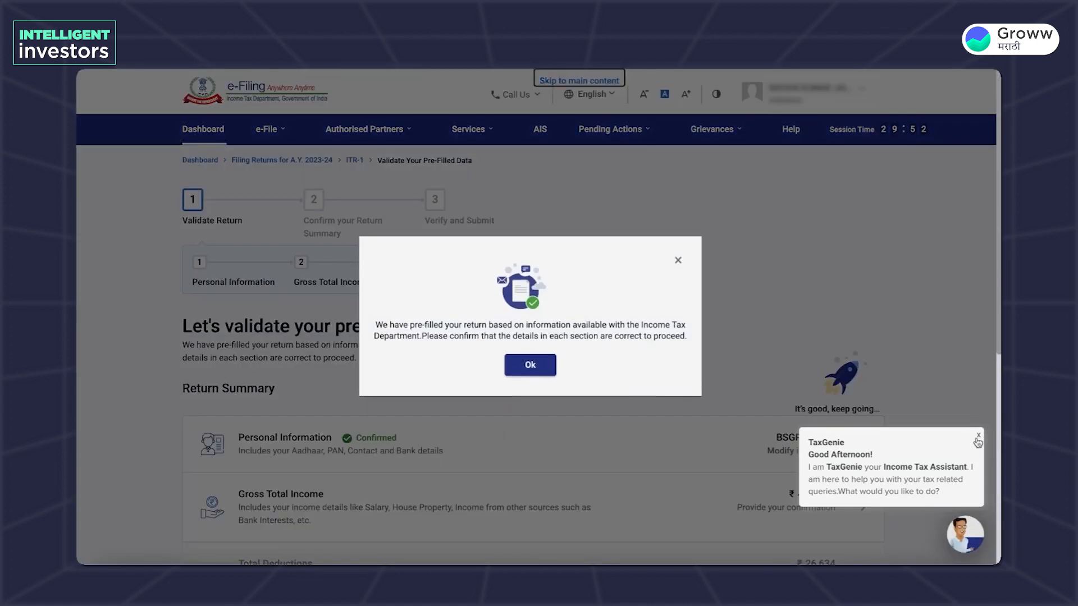
{"action": "left_click", "coordinate": [978, 436]}
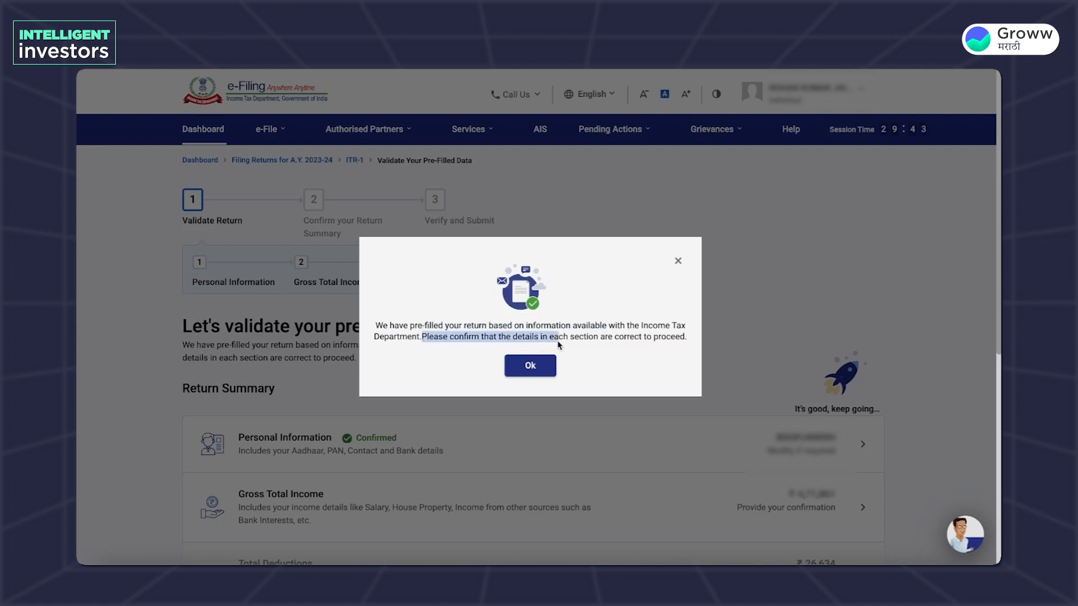
{"action": "left_click", "coordinate": [533, 370]}
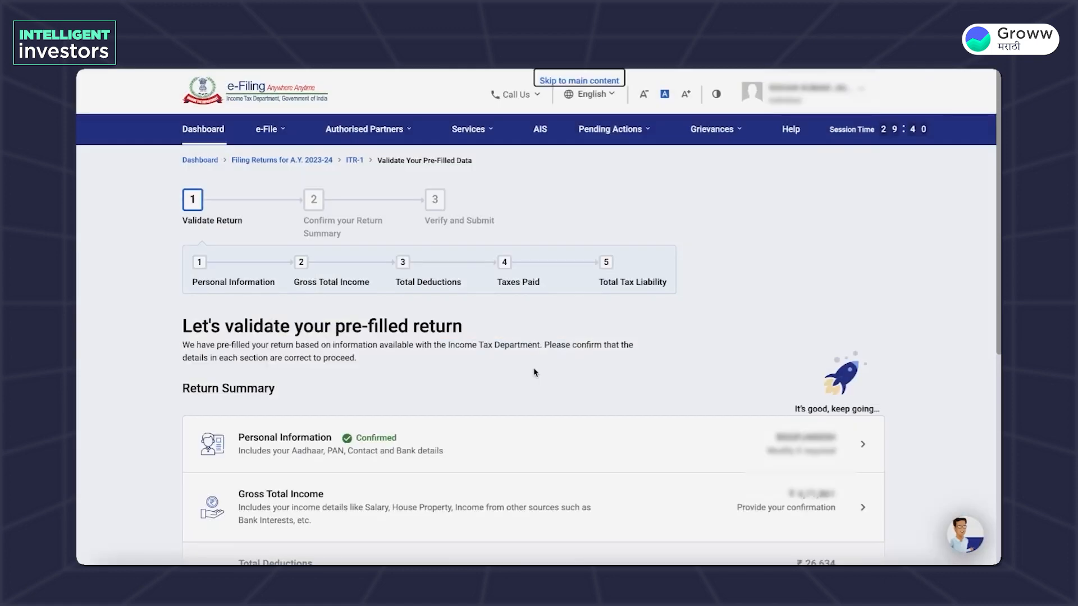
Step: Open the Personal Information section and choose Others as the nature of employment
{"action": "left_click", "coordinate": [528, 442]}
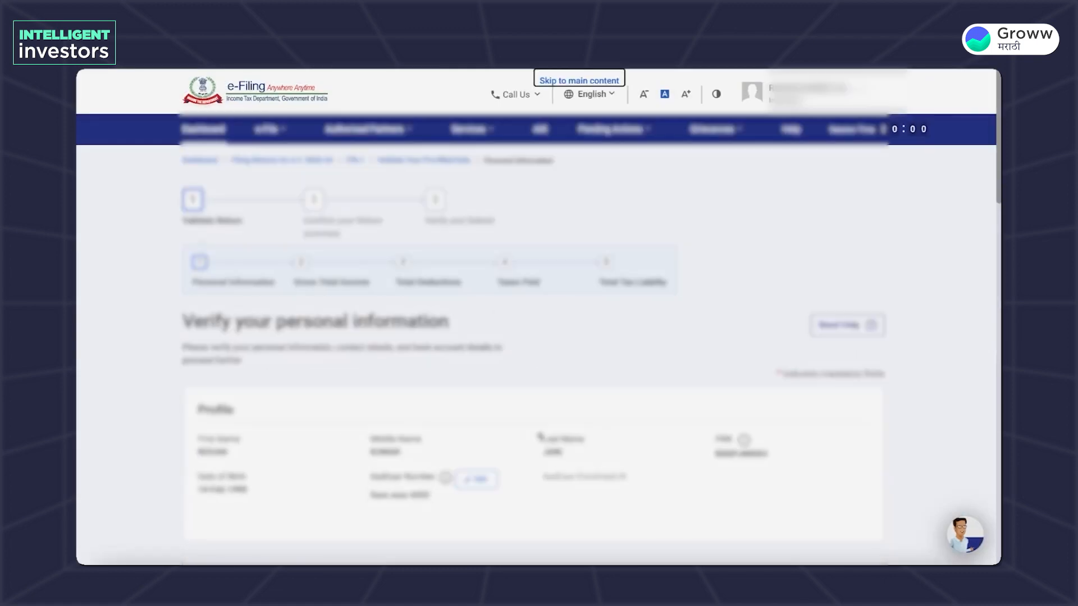
{"action": "scroll", "coordinate": [540, 437], "scroll_direction": "down", "scroll_amount": 4}
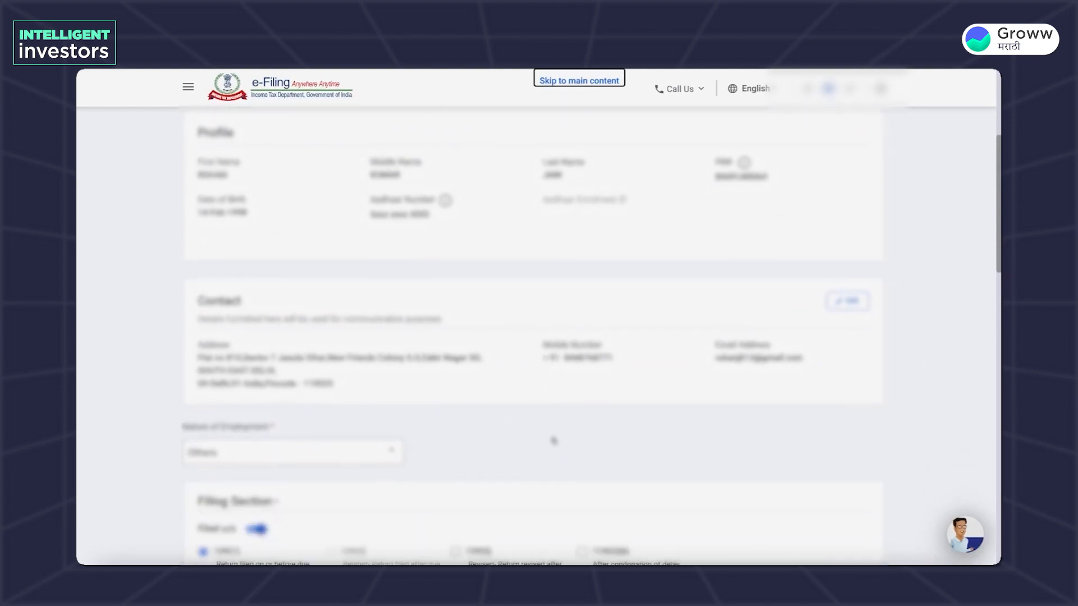
{"action": "scroll", "coordinate": [551, 438], "scroll_direction": "down", "scroll_amount": 4}
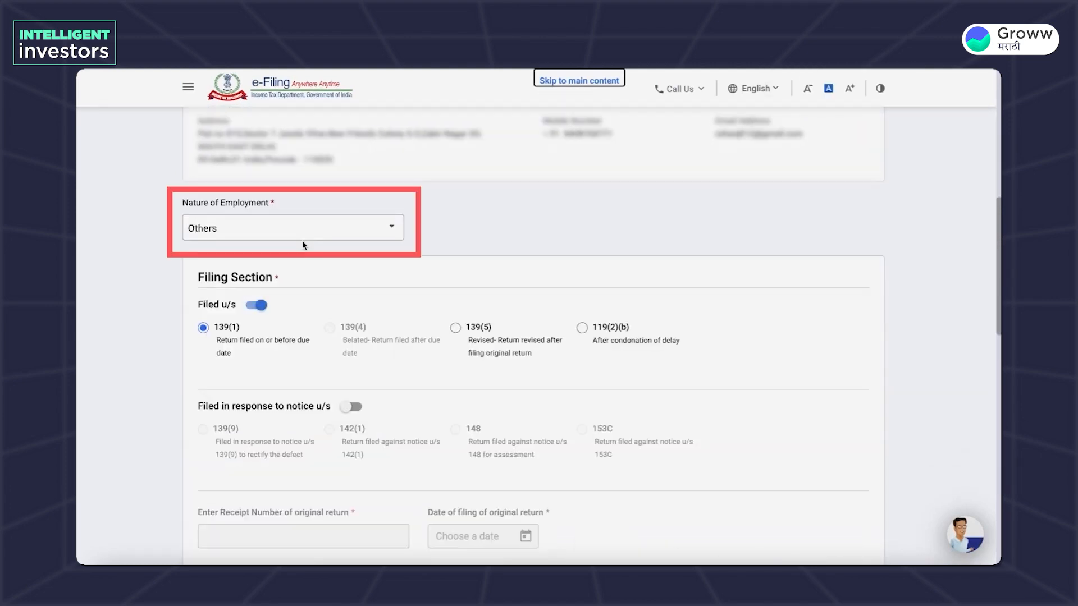
{"action": "left_click", "coordinate": [317, 233]}
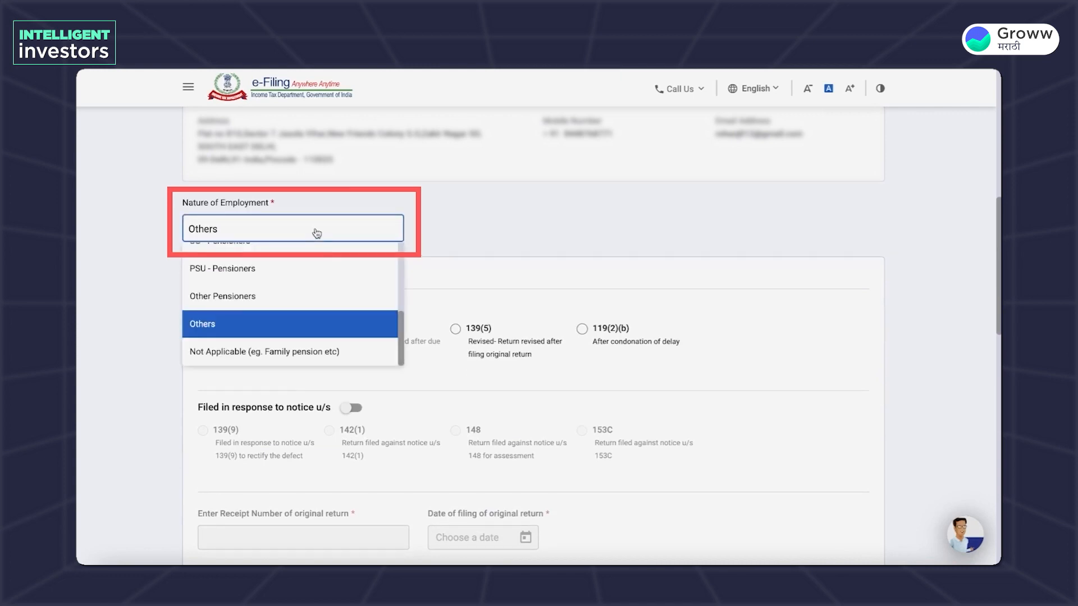
{"action": "scroll", "coordinate": [301, 262], "scroll_direction": "up", "scroll_amount": 3}
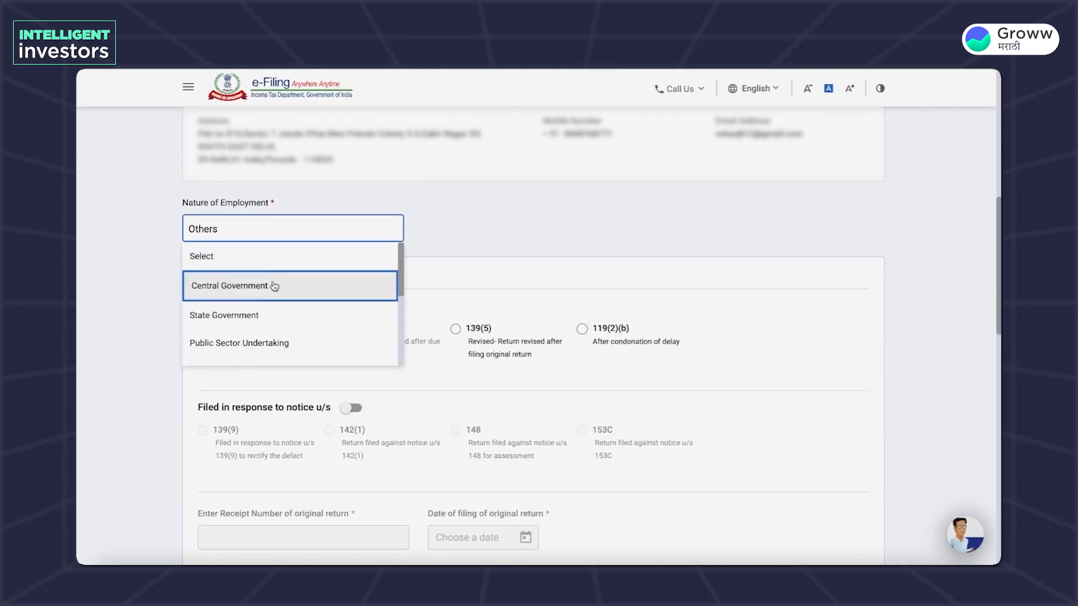
{"action": "scroll", "coordinate": [272, 314], "scroll_direction": "down", "scroll_amount": 1}
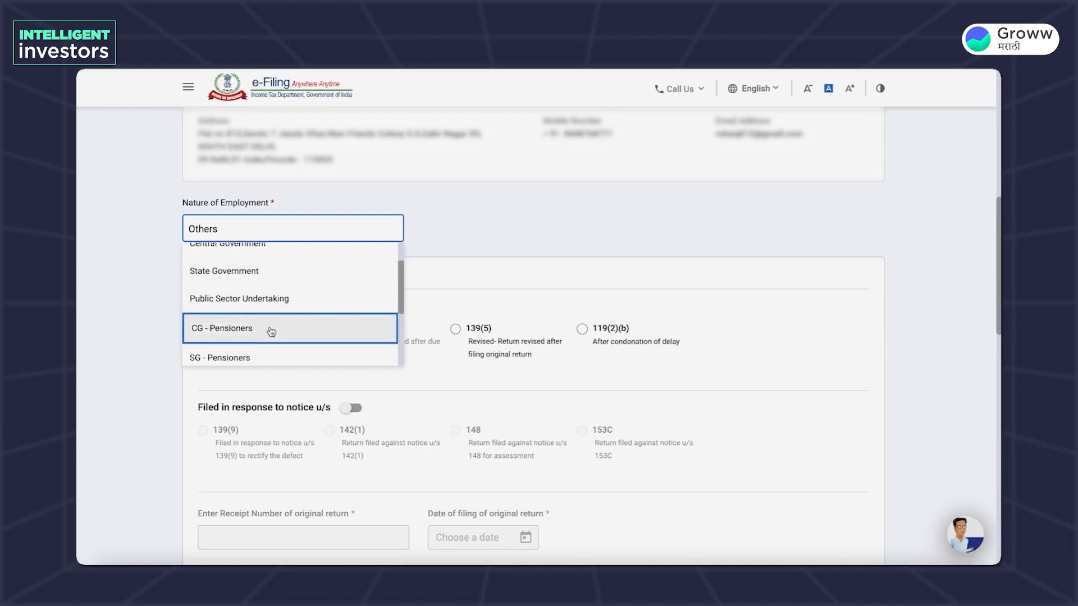
{"action": "scroll", "coordinate": [274, 331], "scroll_direction": "down", "scroll_amount": 2}
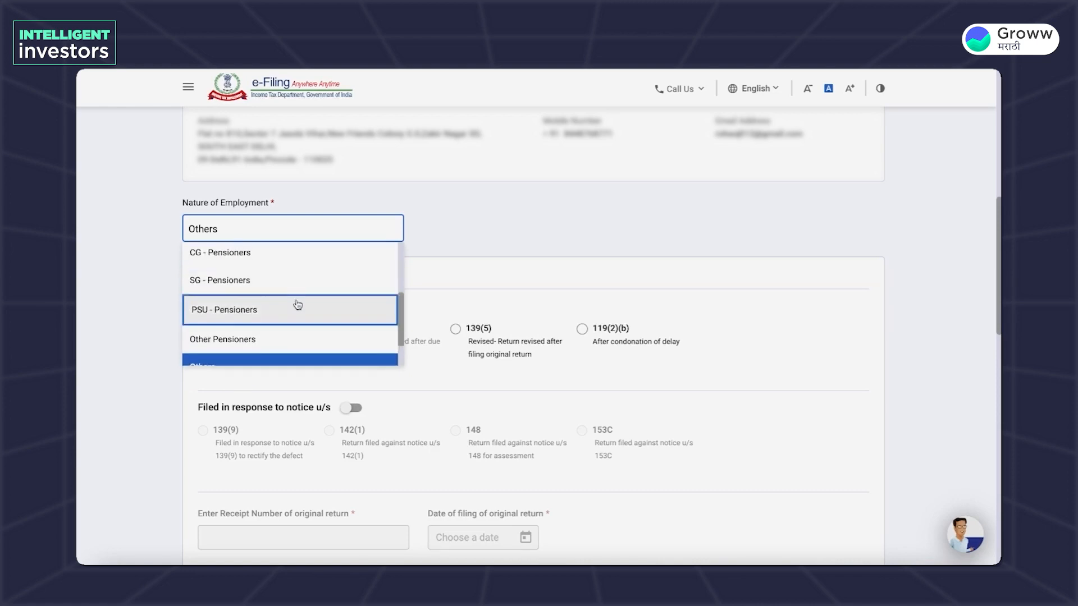
{"action": "scroll", "coordinate": [298, 304], "scroll_direction": "down", "scroll_amount": 1}
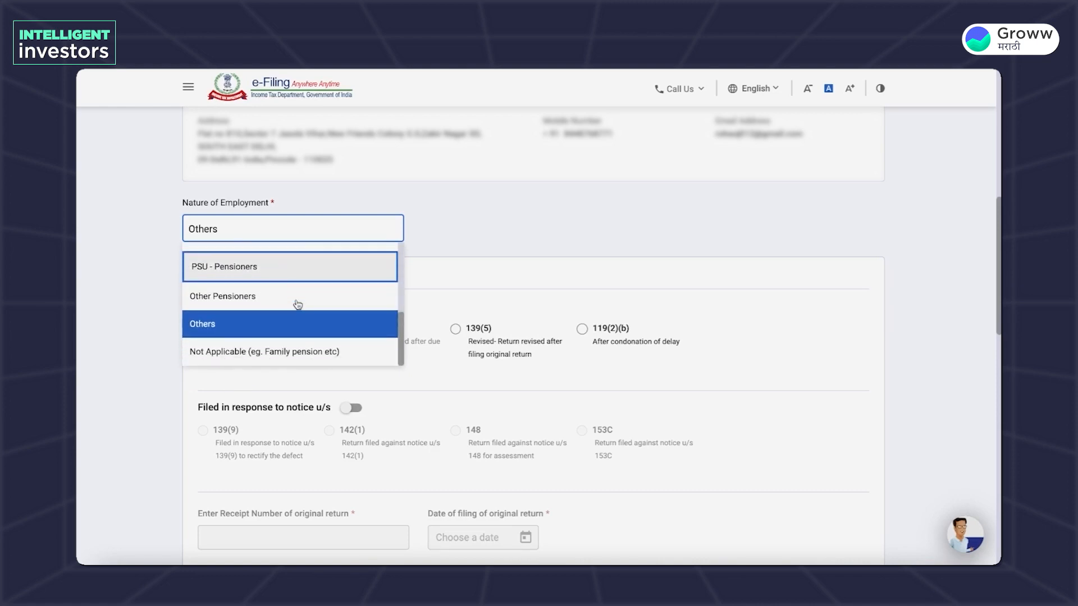
{"action": "left_click", "coordinate": [287, 330]}
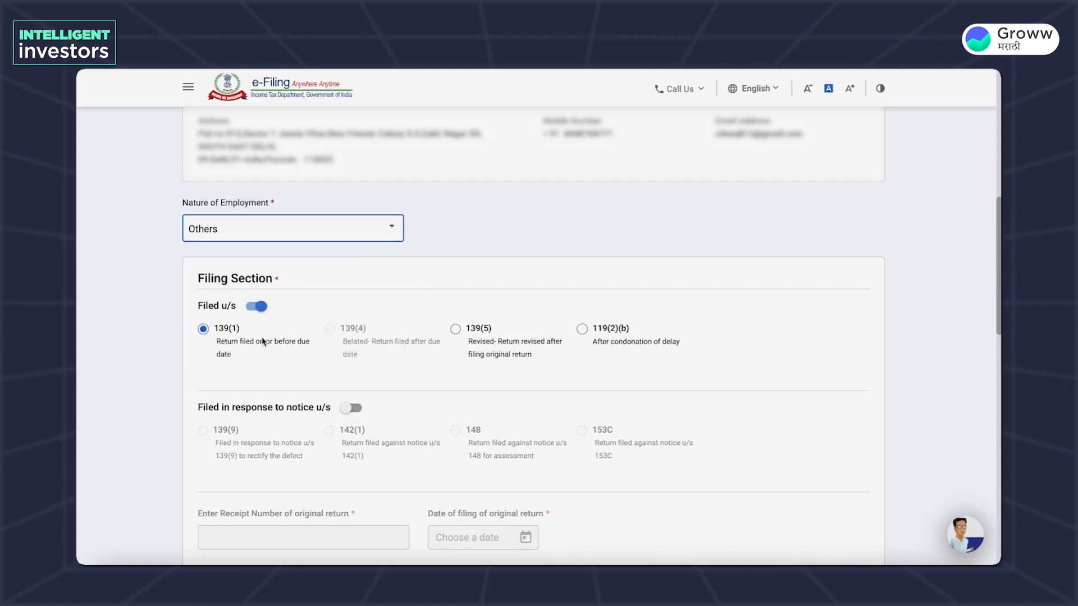
Step: Keep 139(1) as the filing section and review the question on opting for the new tax regime u/s 115BAC
{"action": "left_click", "coordinate": [220, 339]}
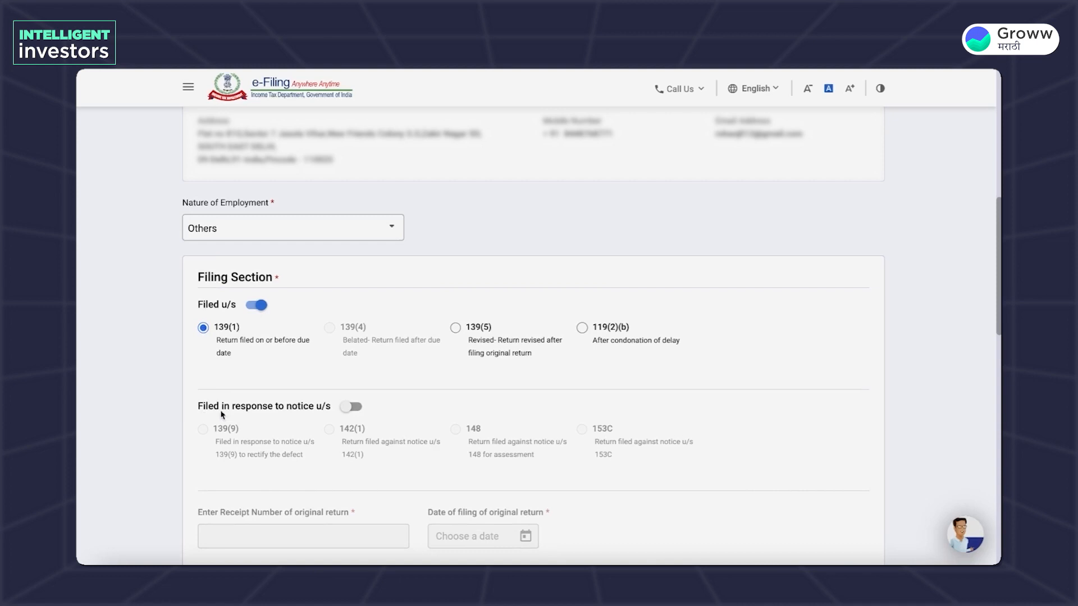
{"action": "scroll", "coordinate": [221, 415], "scroll_direction": "down", "scroll_amount": 6}
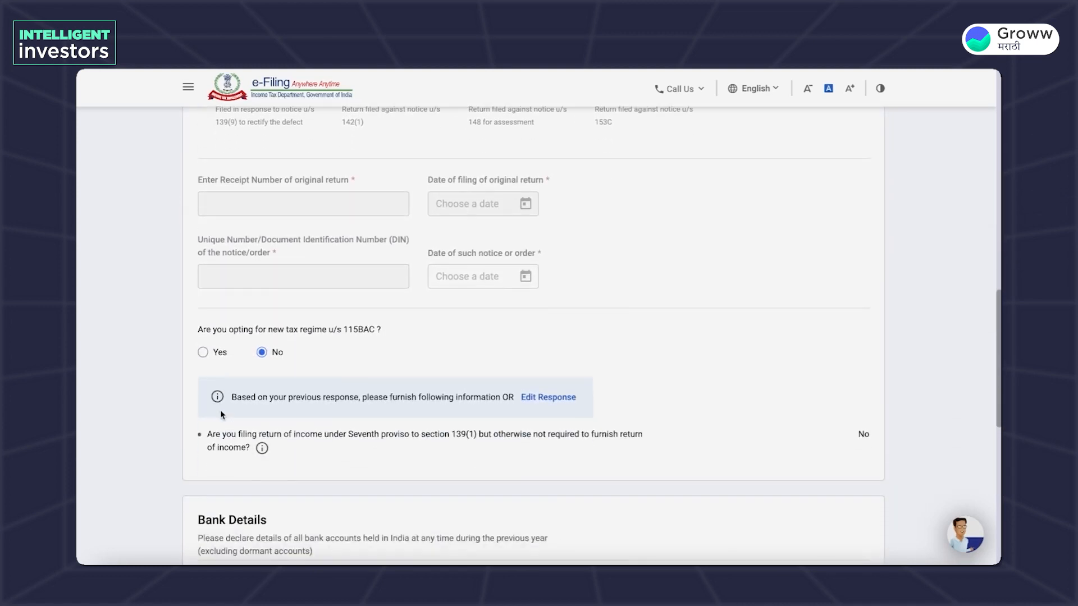
{"action": "left_click_drag", "start_coordinate": [219, 331], "coordinate": [375, 333]}
{"action": "left_click", "coordinate": [375, 334]}
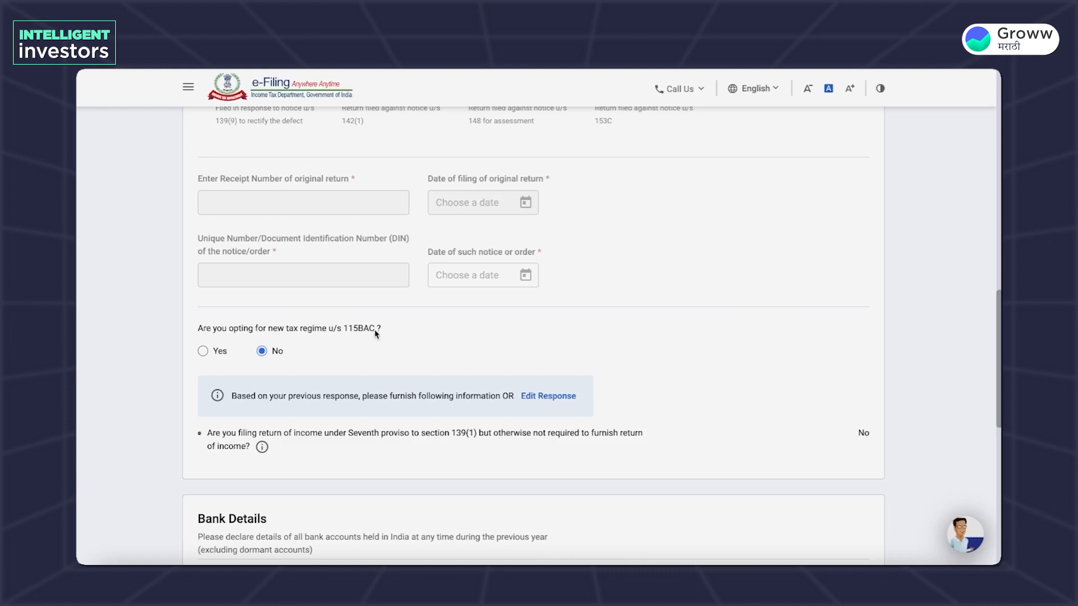
Step: Review the bank accounts selected for refund and confirm the Personal Information section
{"action": "scroll", "coordinate": [292, 397], "scroll_direction": "down", "scroll_amount": 2}
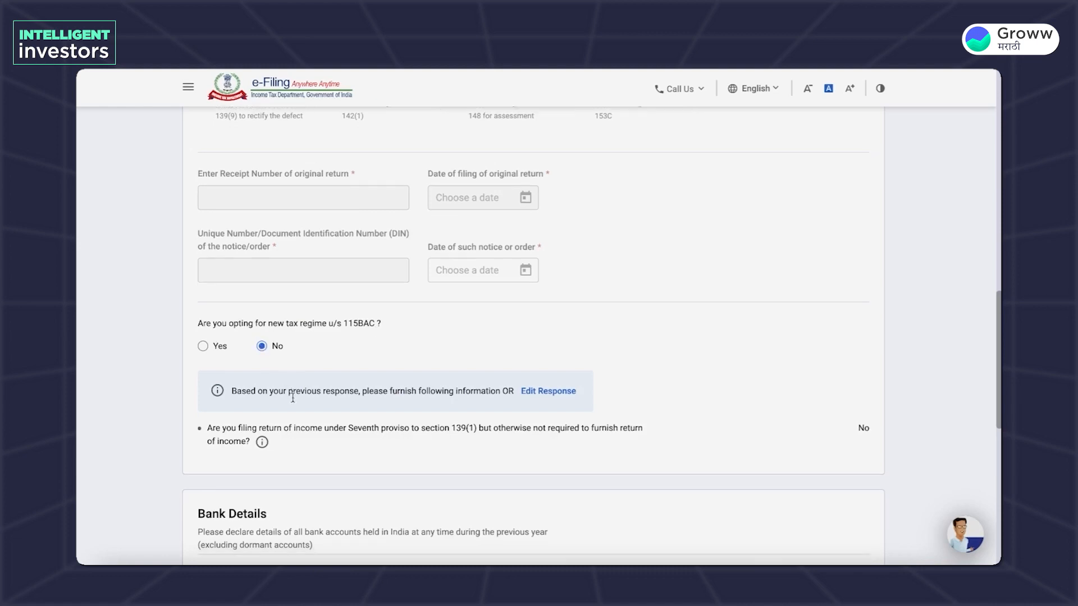
{"action": "scroll", "coordinate": [303, 364], "scroll_direction": "down", "scroll_amount": 5}
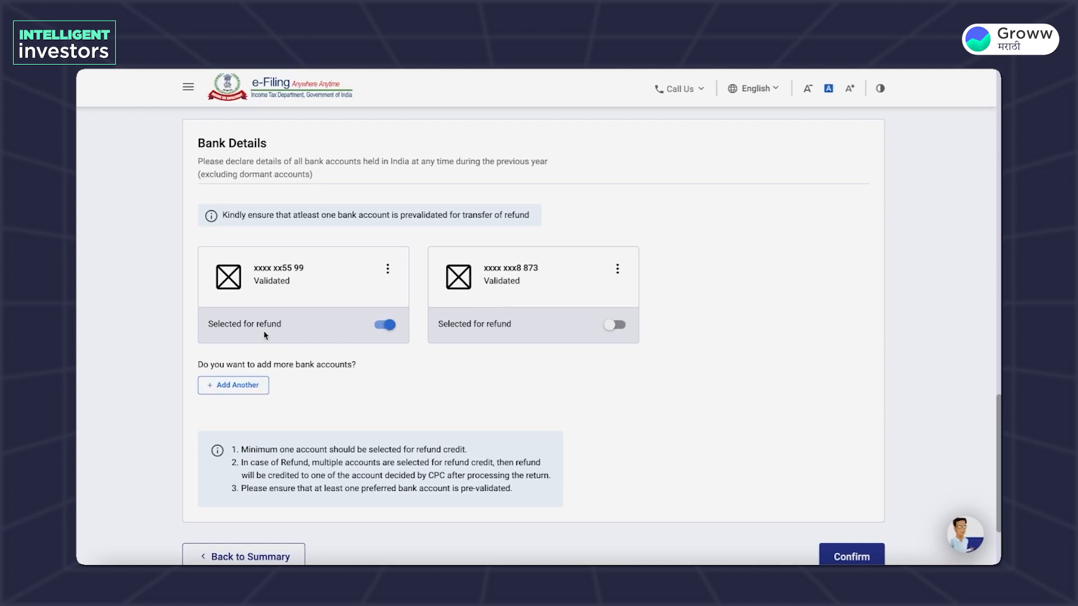
{"action": "left_click", "coordinate": [257, 387]}
{"action": "scroll", "coordinate": [537, 420], "scroll_direction": "down", "scroll_amount": 2}
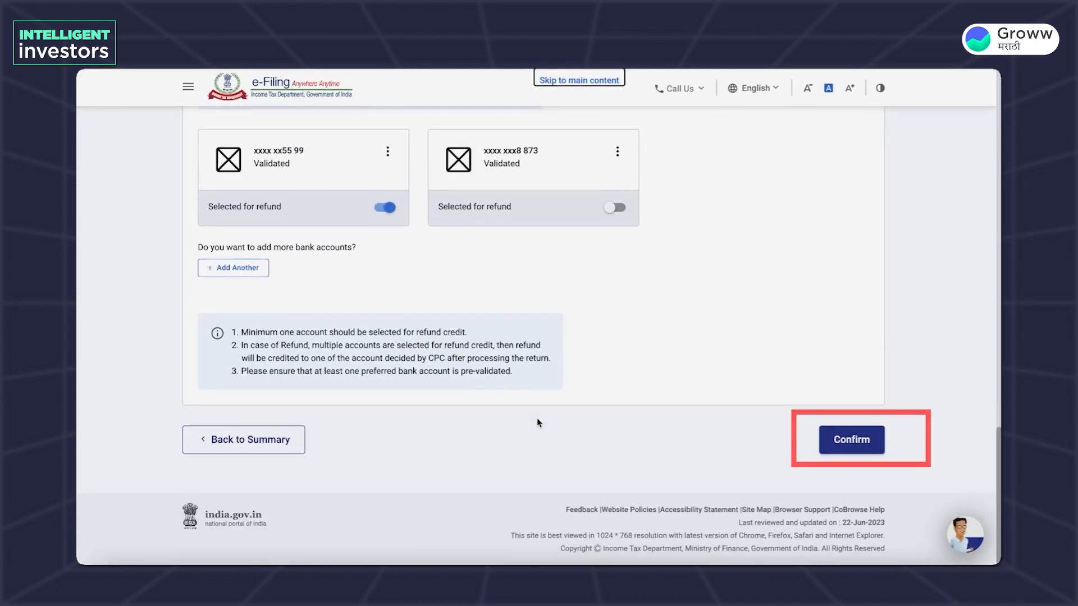
{"action": "left_click", "coordinate": [860, 442]}
Step: Open the Gross Total Income section from the return summary and look over the salary exemption questions
{"action": "scroll", "coordinate": [732, 364], "scroll_direction": "down", "scroll_amount": 3}
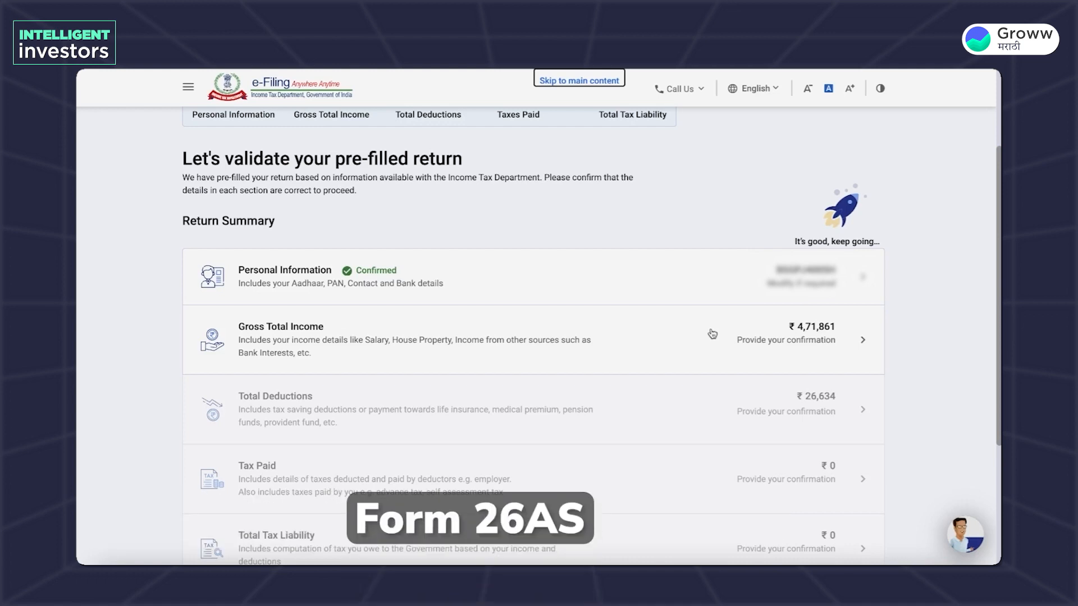
{"action": "left_click", "coordinate": [712, 334]}
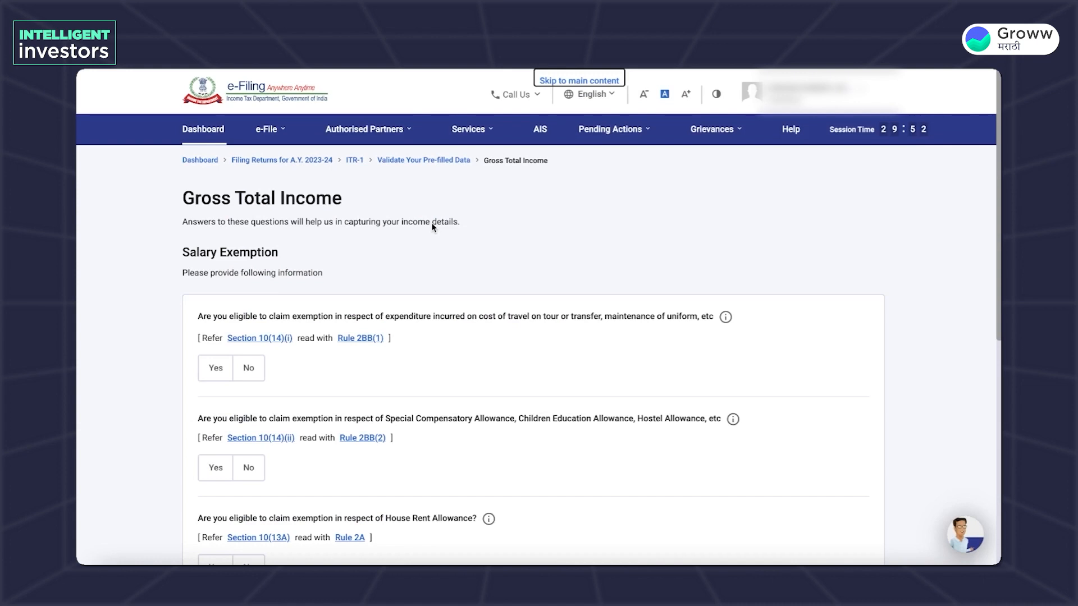
{"action": "scroll", "coordinate": [433, 228], "scroll_direction": "down", "scroll_amount": 2}
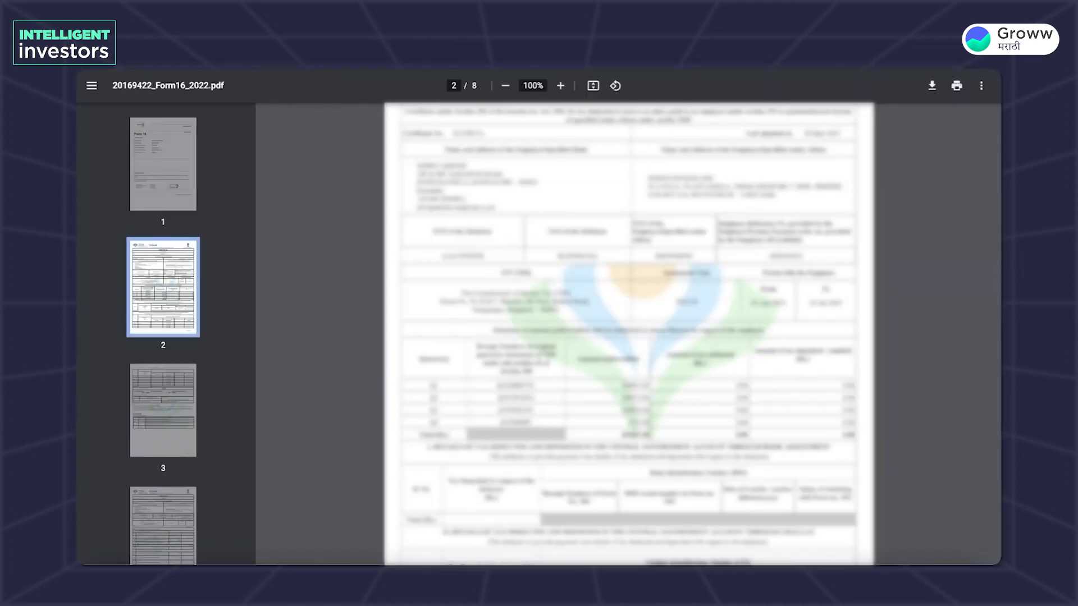
Step: Switch to the Form 16 PDF and examine the Gross Salary entries in Part B, highlighting the section 17(2) reference
{"action": "scroll", "coordinate": [629, 334], "scroll_direction": "up", "scroll_amount": 2}
{"action": "scroll", "coordinate": [629, 334], "scroll_direction": "down", "scroll_amount": 15}
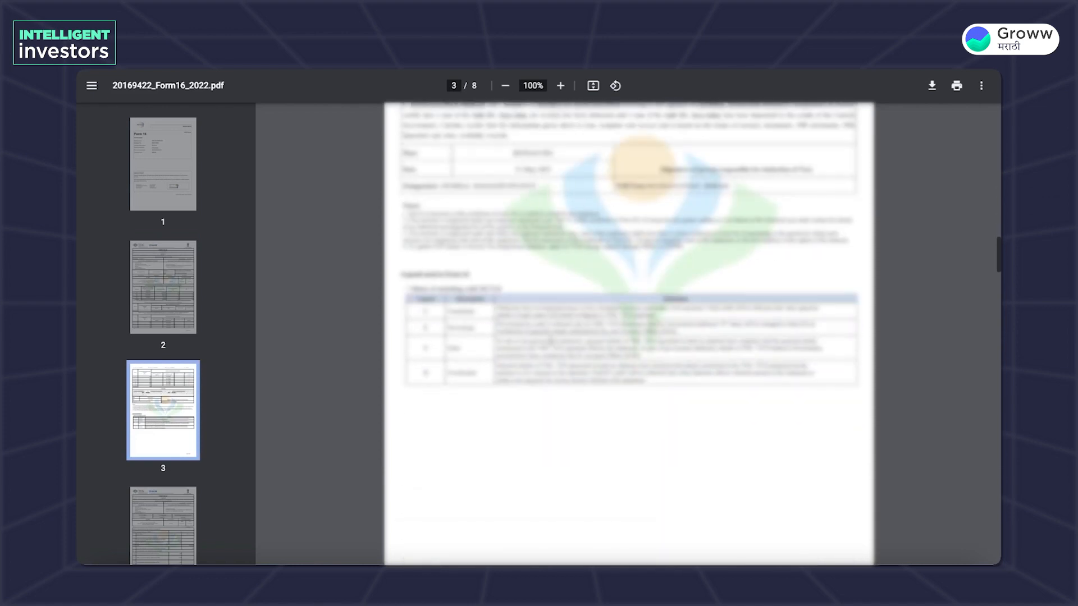
{"action": "scroll", "coordinate": [551, 341], "scroll_direction": "down", "scroll_amount": 2}
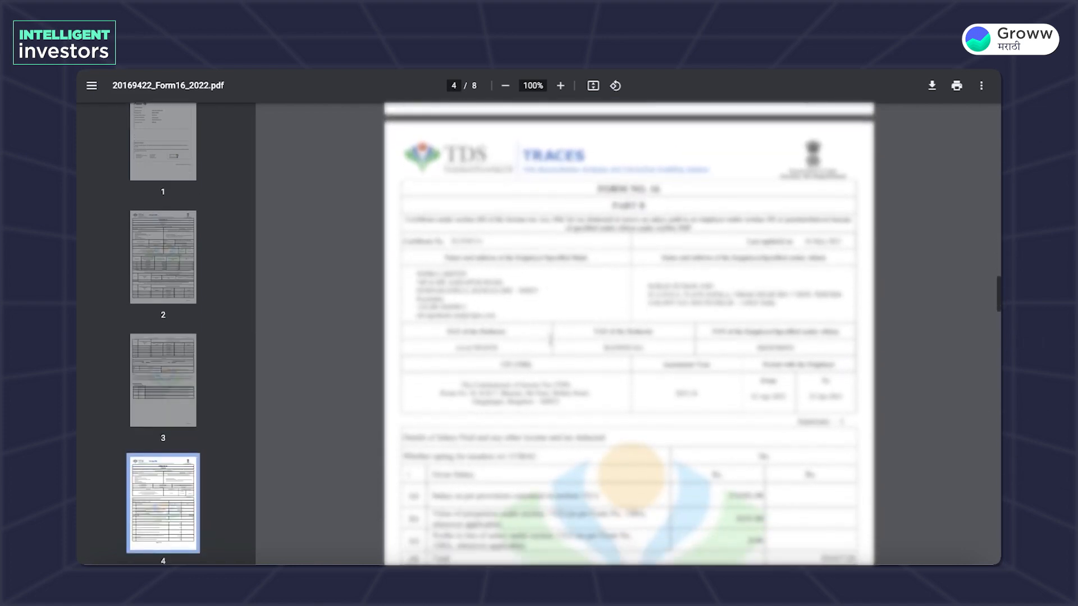
{"action": "scroll", "coordinate": [550, 340], "scroll_direction": "down", "scroll_amount": 3}
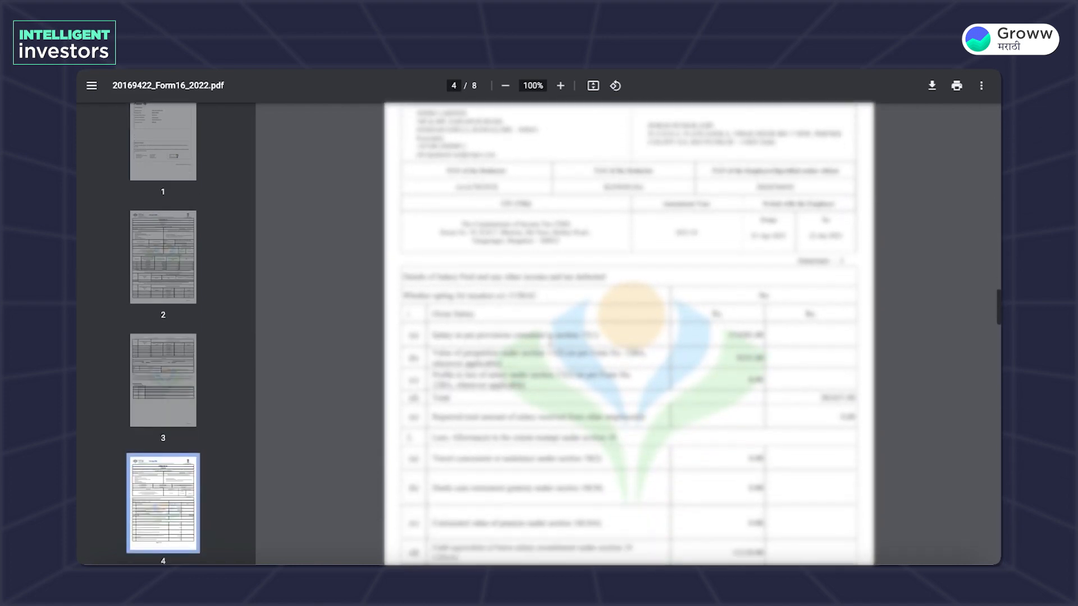
{"action": "left_click_drag", "start_coordinate": [544, 352], "coordinate": [565, 355]}
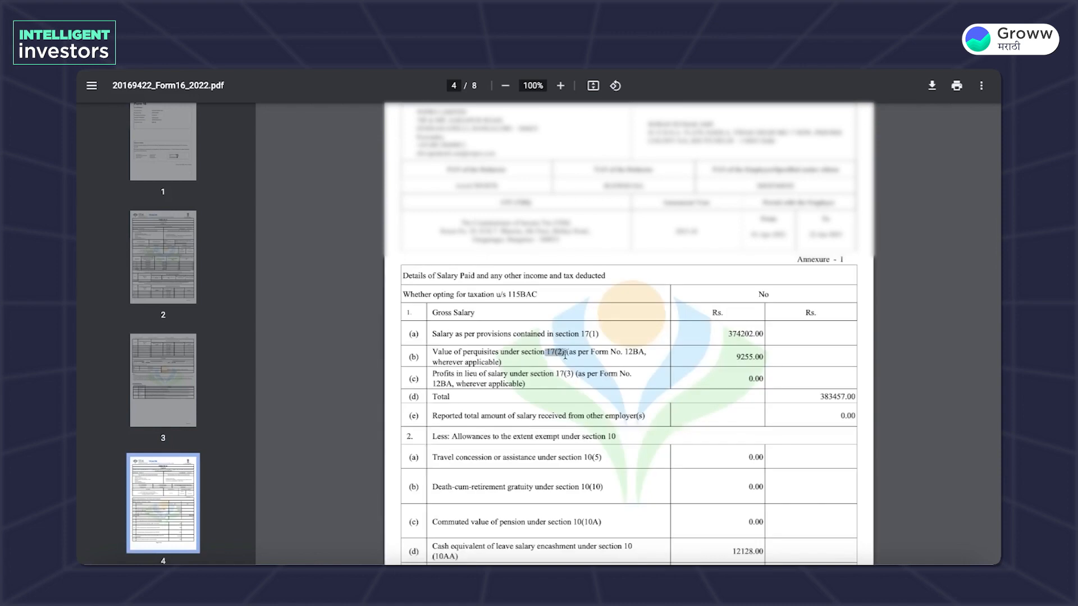
Step: Examine the exempt allowances under section 10 in Form 16, highlighting the leave salary encashment entry under section 10(10AA)
{"action": "left_click", "coordinate": [565, 355]}
{"action": "scroll", "coordinate": [738, 362], "scroll_direction": "down", "scroll_amount": 3}
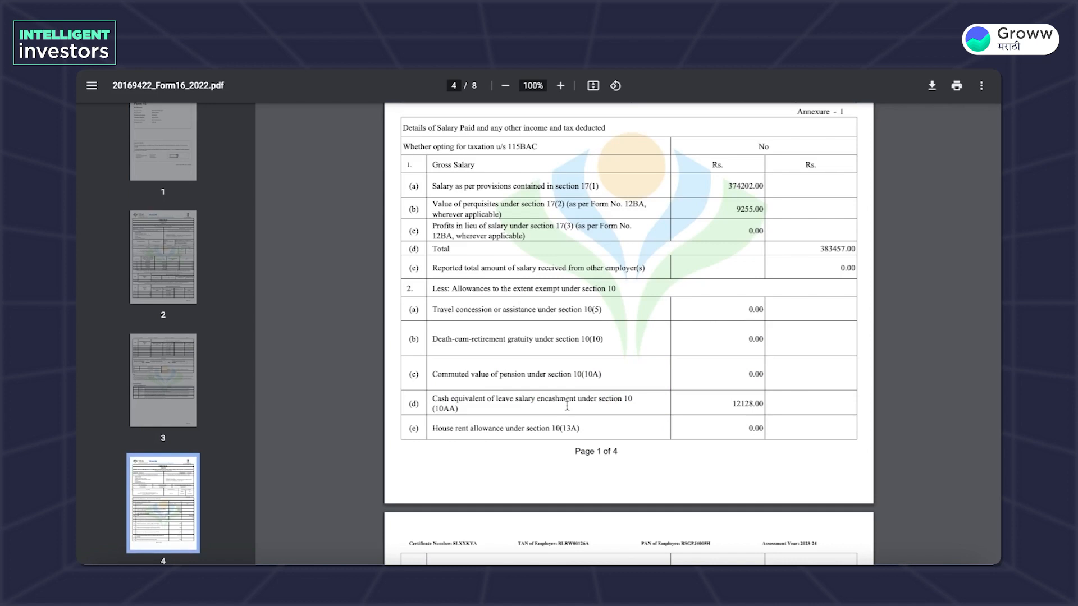
{"action": "left_click_drag", "start_coordinate": [432, 400], "coordinate": [585, 401]}
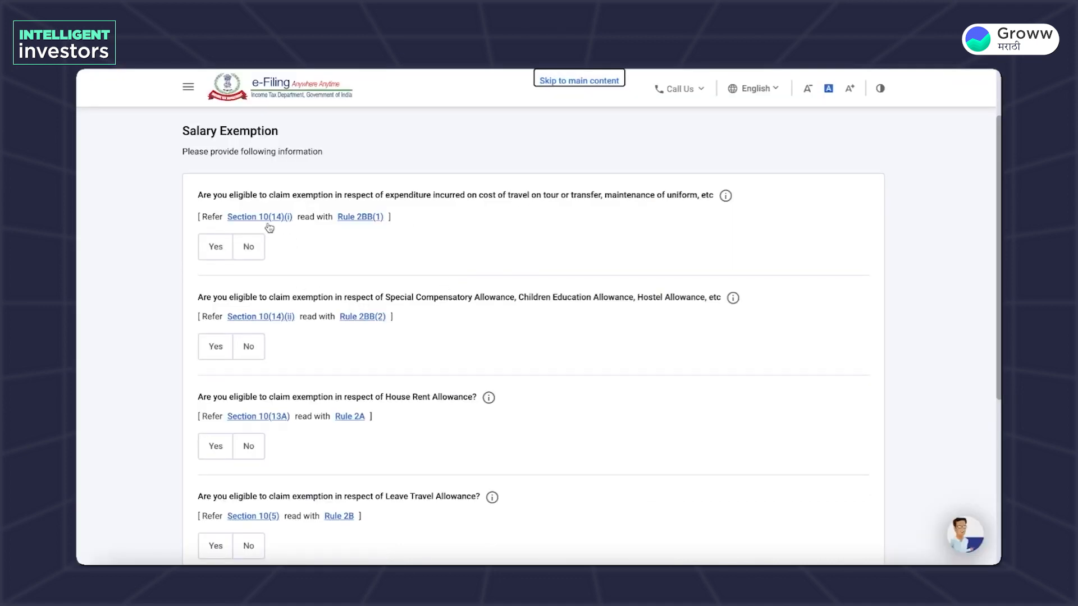
Step: In the e-Filing portal, answer No to the travel and uniform, special compensatory, House Rent and Leave Travel Allowance exemption questions
{"action": "left_click", "coordinate": [250, 247]}
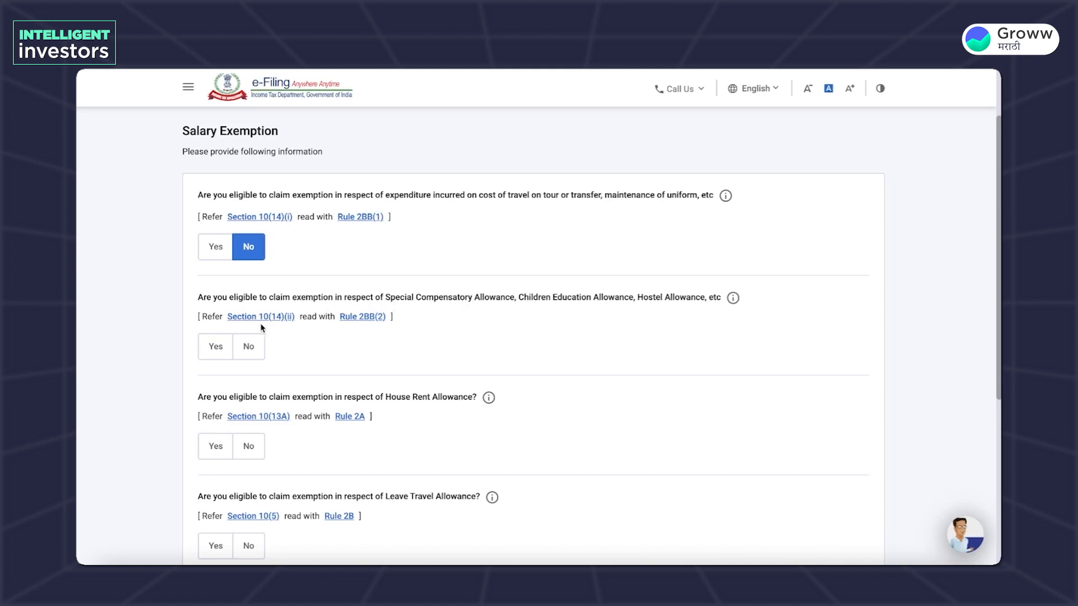
{"action": "left_click", "coordinate": [254, 352]}
{"action": "scroll", "coordinate": [279, 425], "scroll_direction": "down", "scroll_amount": 1}
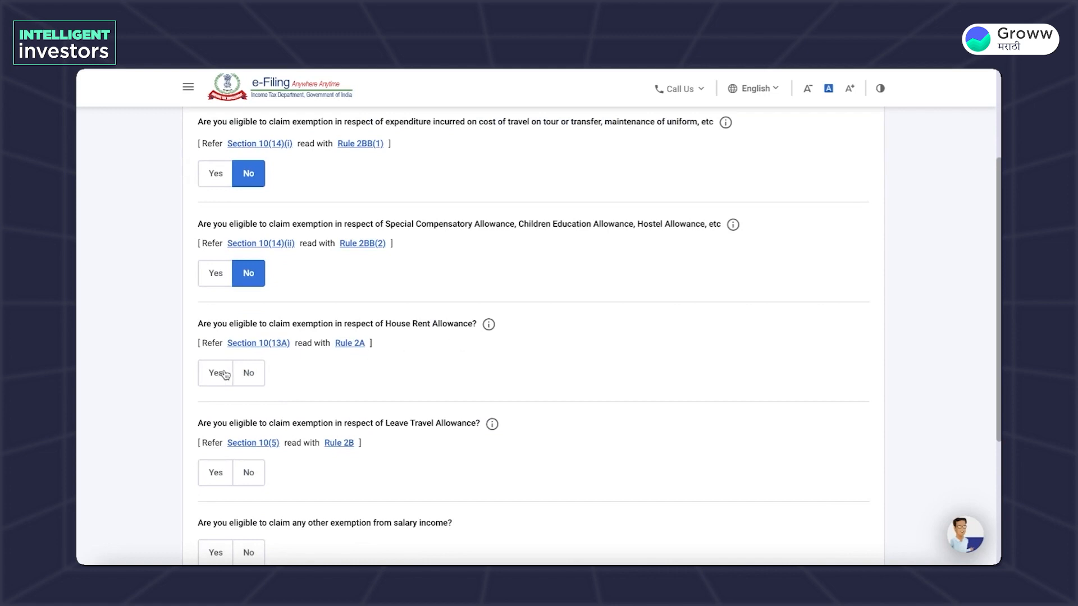
{"action": "left_click", "coordinate": [249, 375]}
{"action": "scroll", "coordinate": [291, 378], "scroll_direction": "down", "scroll_amount": 2}
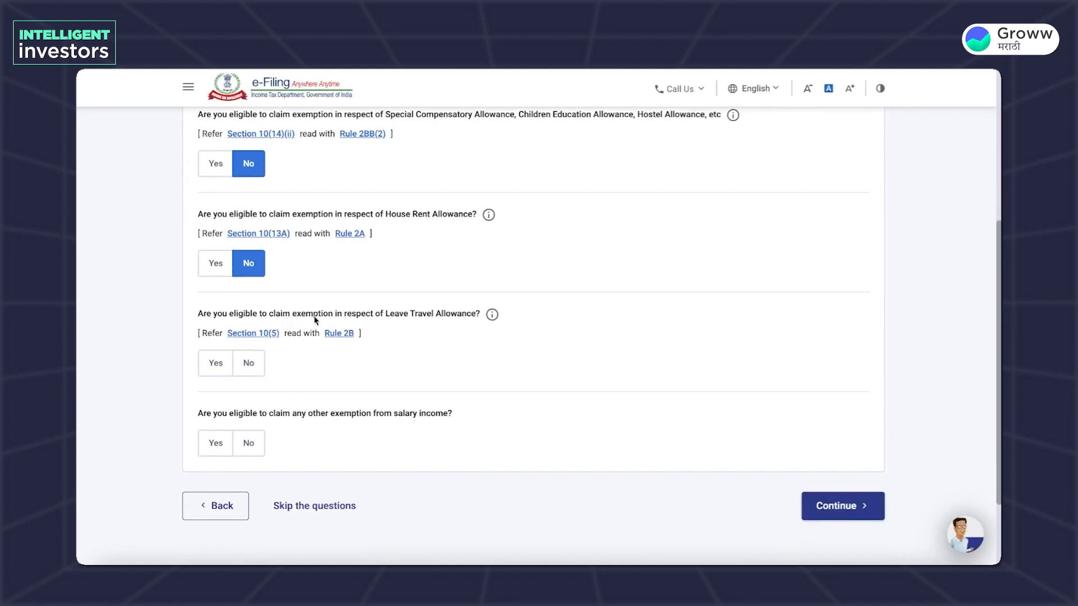
{"action": "left_click", "coordinate": [251, 369]}
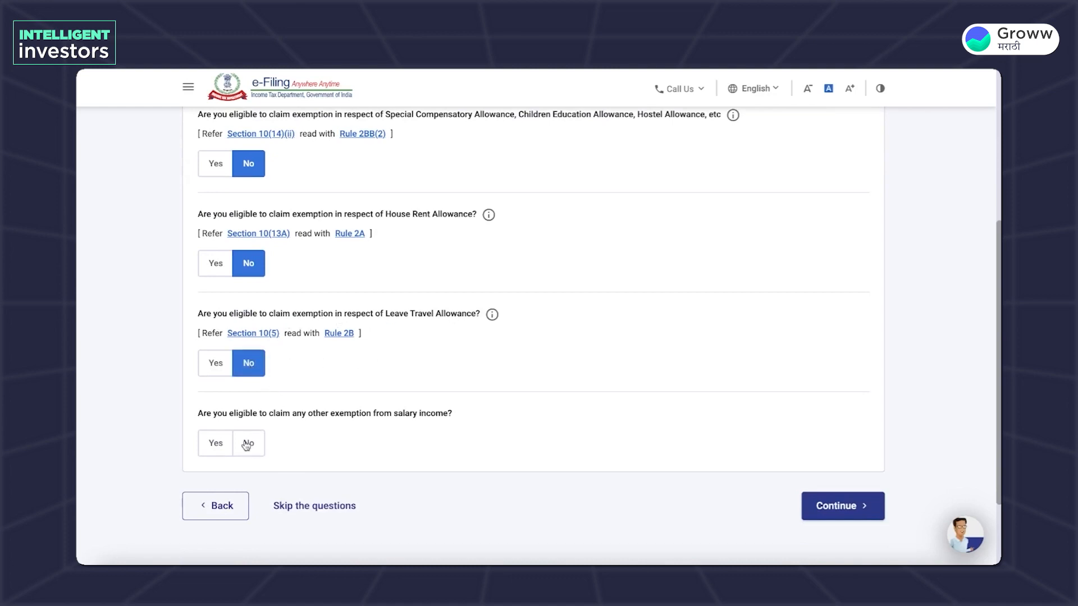
Step: Answer Yes to claiming any other salary exemption and enter 12,128 for Sec 10(10AA) earned leave encashment, as in Form 16
{"action": "left_click_drag", "start_coordinate": [270, 418], "coordinate": [359, 418]}
{"action": "left_click", "coordinate": [358, 418]}
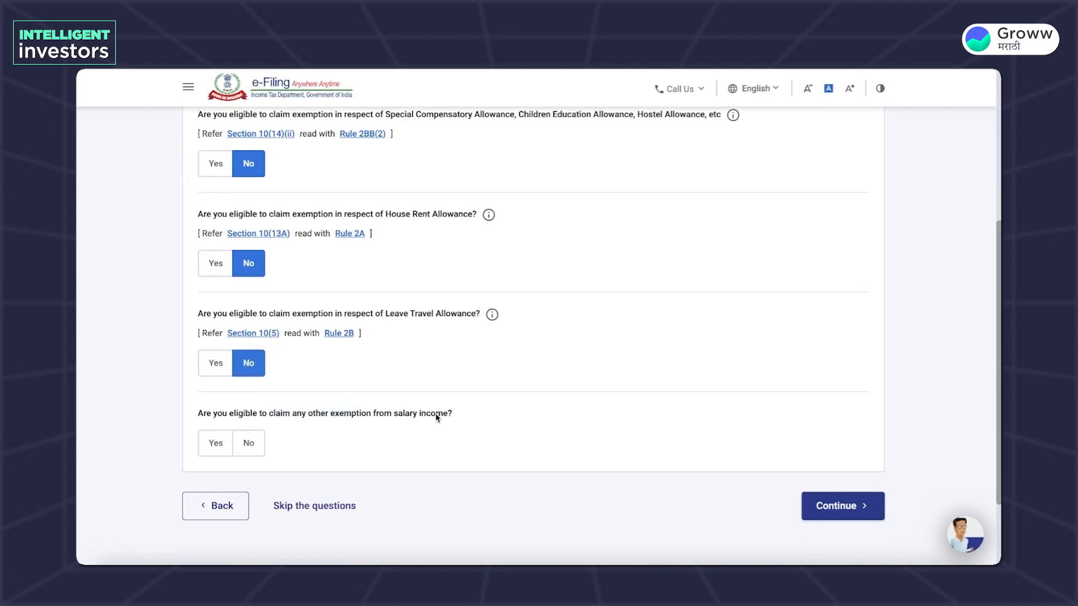
{"action": "left_click", "coordinate": [219, 456]}
{"action": "scroll", "coordinate": [217, 443], "scroll_direction": "down", "scroll_amount": 5}
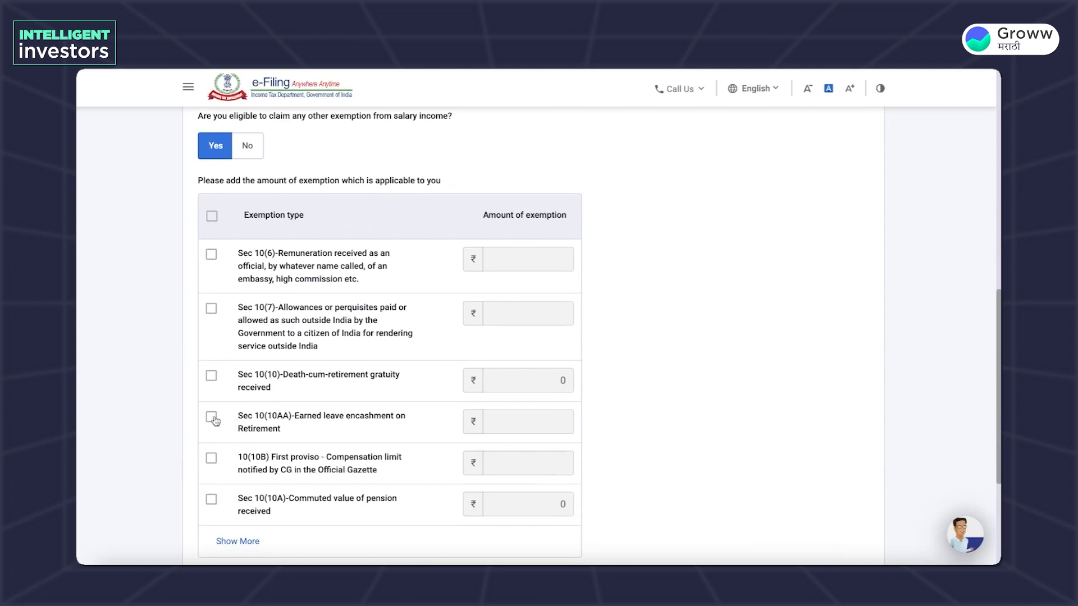
{"action": "left_click", "coordinate": [212, 418]}
{"action": "scroll", "coordinate": [506, 419], "scroll_direction": "down", "scroll_amount": 1}
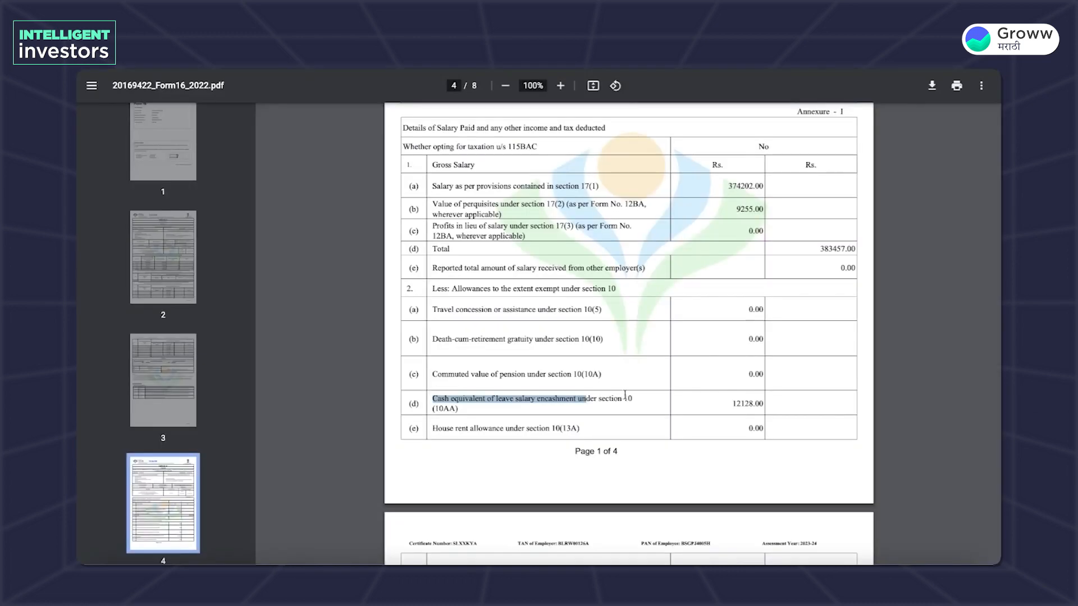
{"action": "scroll", "coordinate": [629, 334], "scroll_direction": "down", "scroll_amount": 1}
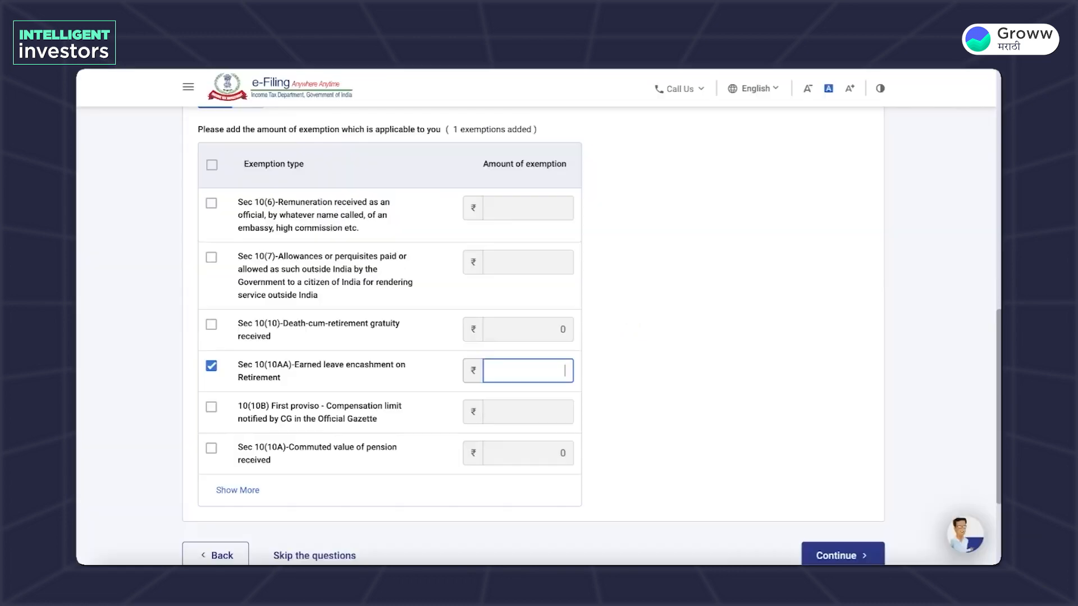
{"action": "type", "text": "11"}
{"action": "key", "text": "BackSpace"}
{"action": "type", "text": "2128"}
Step: Expand the list to check the remaining exemption types, and continue to the income source details
{"action": "left_click", "coordinate": [245, 490]}
{"action": "scroll", "coordinate": [245, 491], "scroll_direction": "down", "scroll_amount": 3}
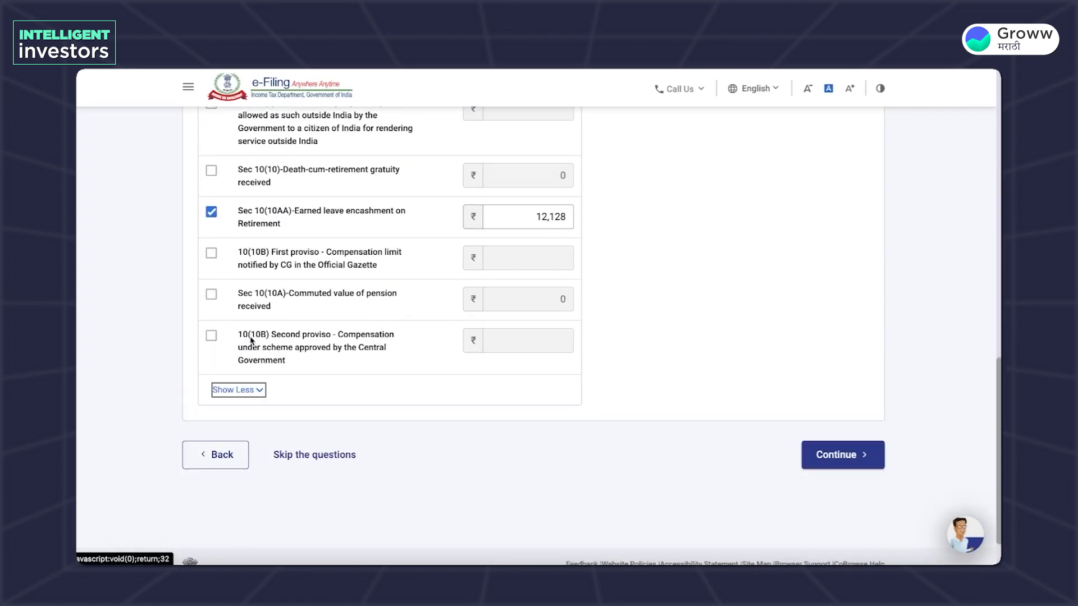
{"action": "scroll", "coordinate": [251, 340], "scroll_direction": "up", "scroll_amount": 10}
{"action": "scroll", "coordinate": [326, 399], "scroll_direction": "down", "scroll_amount": 9}
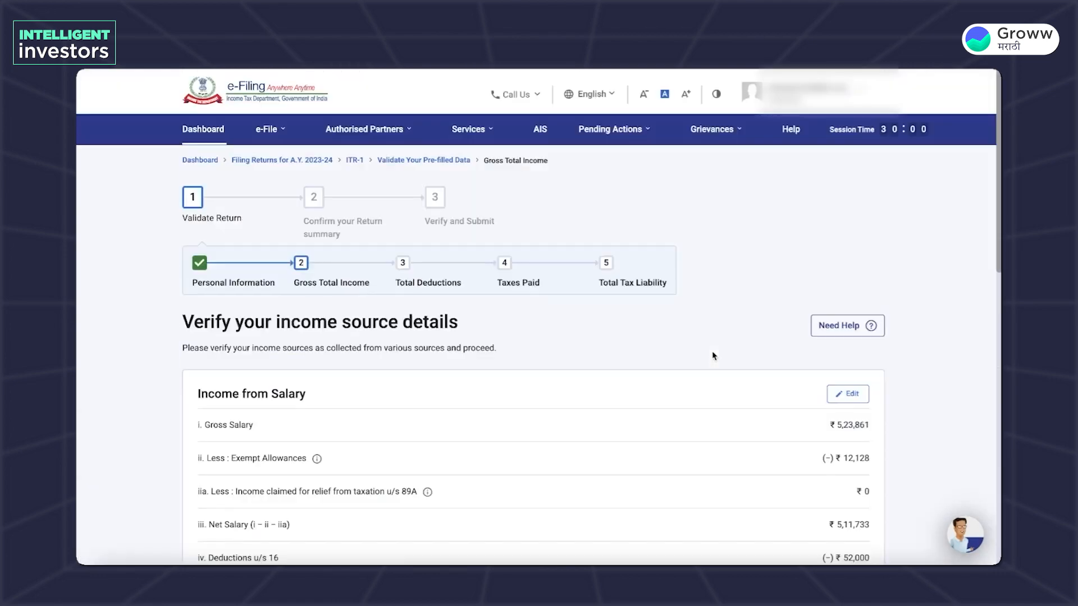
Step: Review the Income from Salary breakdown, from gross salary and exempt allowances to deductions u/s 16 and chargeable income
{"action": "scroll", "coordinate": [713, 356], "scroll_direction": "down", "scroll_amount": 2}
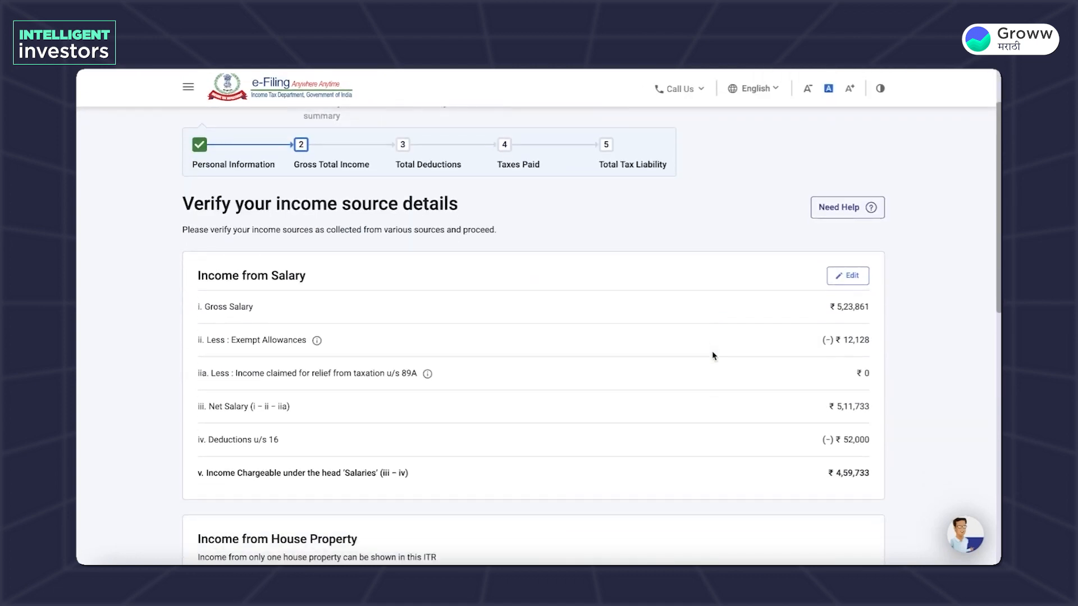
{"action": "scroll", "coordinate": [713, 355], "scroll_direction": "up", "scroll_amount": 1}
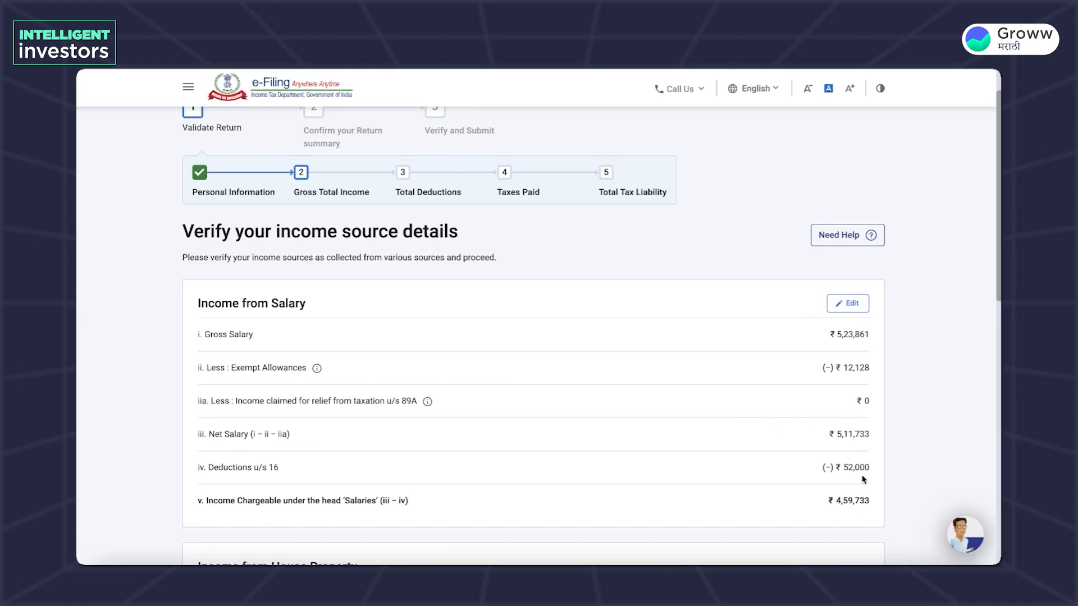
{"action": "scroll", "coordinate": [864, 480], "scroll_direction": "down", "scroll_amount": 1}
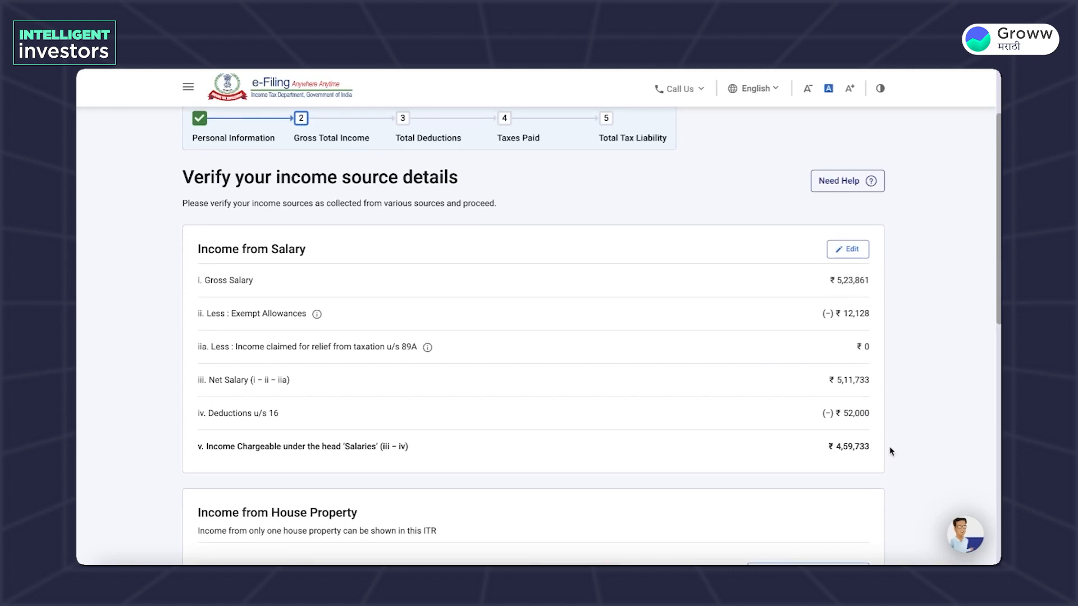
{"action": "scroll", "coordinate": [892, 449], "scroll_direction": "down", "scroll_amount": 2}
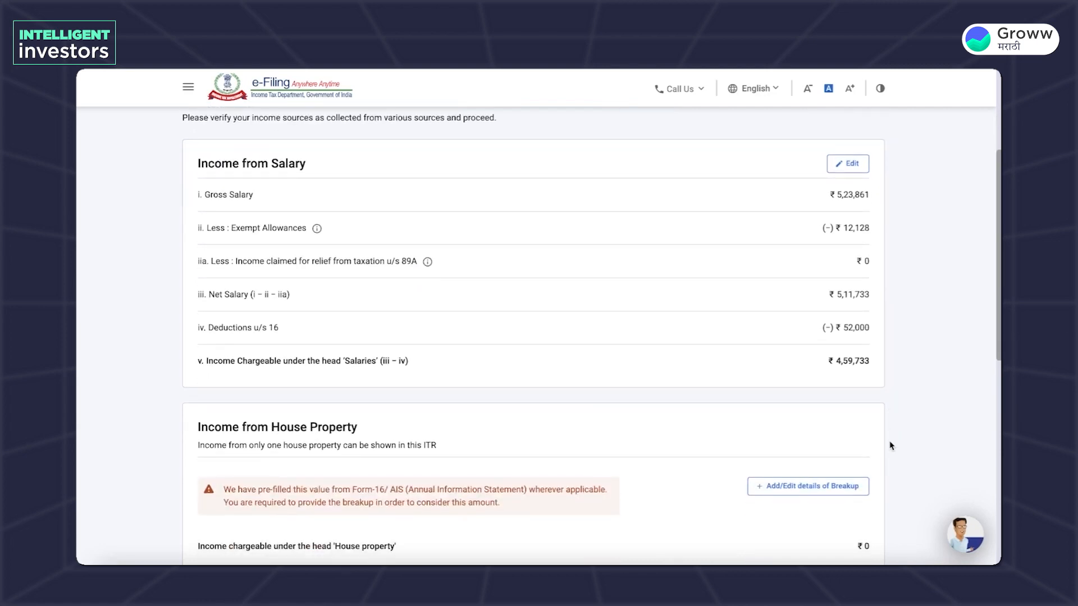
{"action": "scroll", "coordinate": [892, 447], "scroll_direction": "up", "scroll_amount": 3}
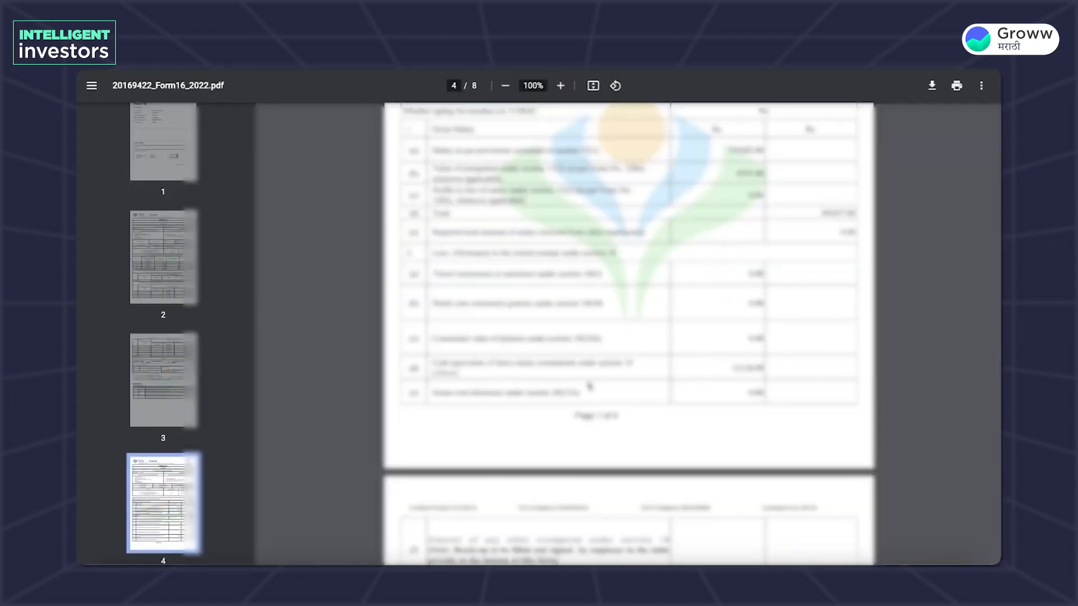
Step: Check the total amount paid in the Form 16 and add both employers' totals, 383457+140404, in the browser's search bar
{"action": "scroll", "coordinate": [633, 394], "scroll_direction": "down", "scroll_amount": 10}
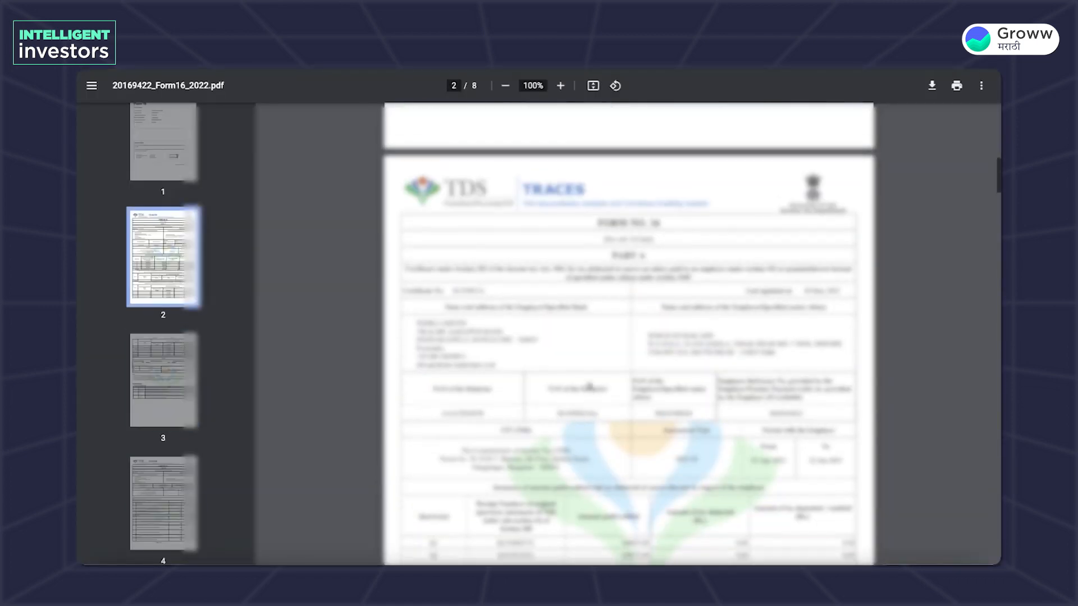
{"action": "double_click", "coordinate": [633, 395]}
{"action": "left_click_drag", "start_coordinate": [621, 397], "coordinate": [644, 398]}
{"action": "scroll", "coordinate": [680, 415], "scroll_direction": "down", "scroll_amount": 1}
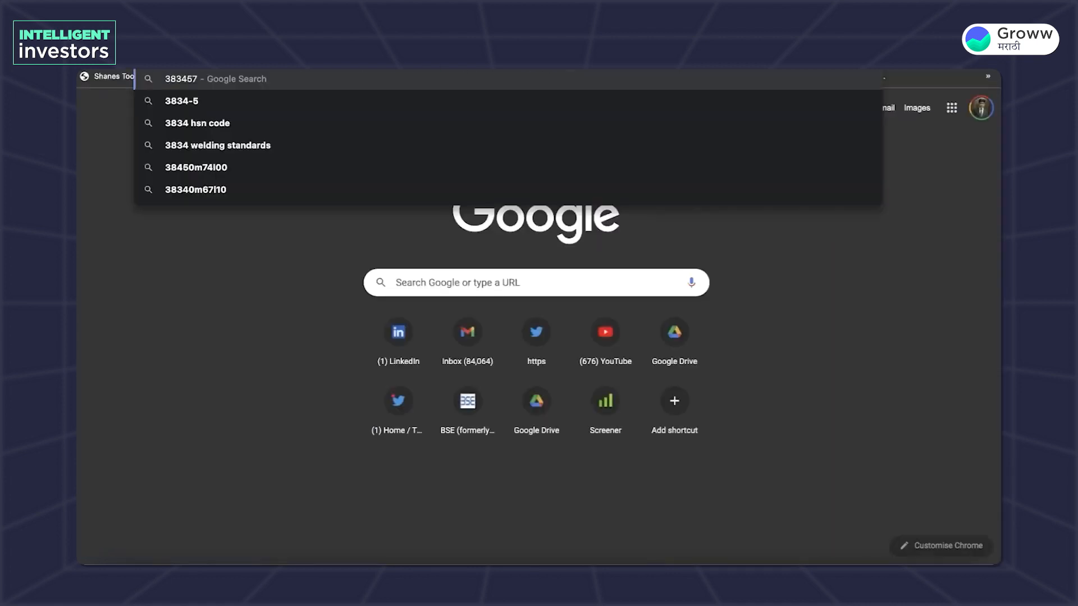
{"action": "type", "text": "+140404"}
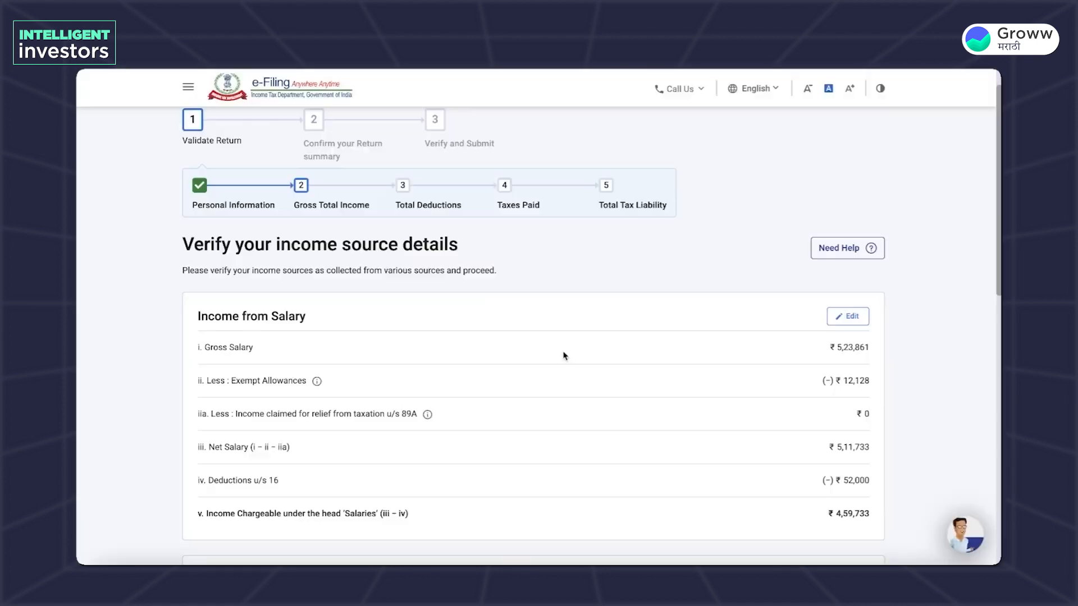
Step: Recheck the exempt allowances and net salary in the portal, and look over the House Property and other sources sections
{"action": "left_click_drag", "start_coordinate": [870, 380], "coordinate": [842, 383]}
{"action": "scroll", "coordinate": [859, 409], "scroll_direction": "down", "scroll_amount": 1}
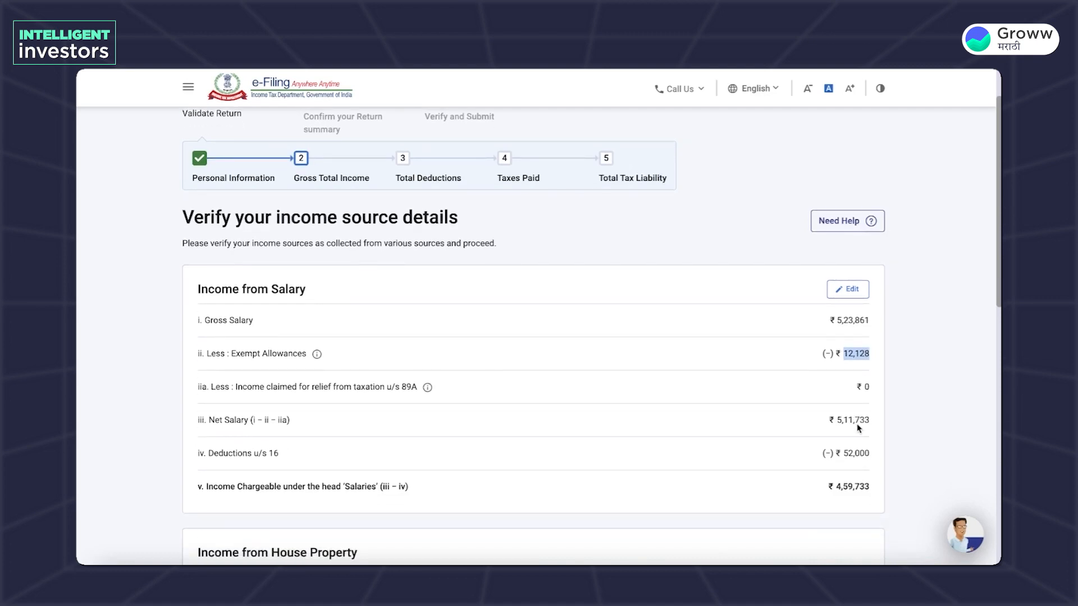
{"action": "scroll", "coordinate": [846, 463], "scroll_direction": "down", "scroll_amount": 1}
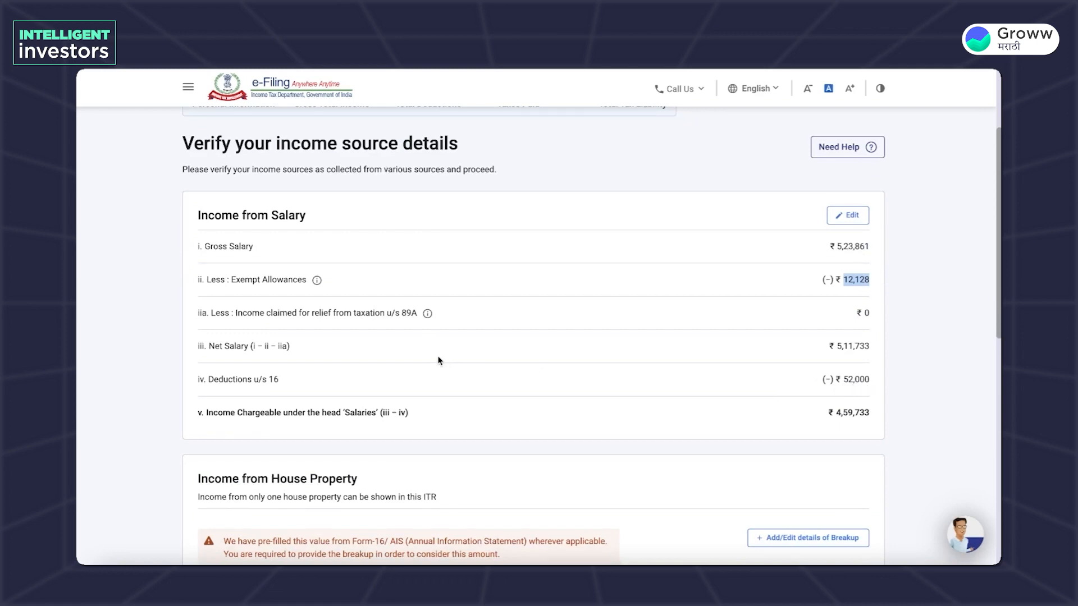
{"action": "scroll", "coordinate": [440, 361], "scroll_direction": "down", "scroll_amount": 2}
{"action": "scroll", "coordinate": [440, 361], "scroll_direction": "down", "scroll_amount": 1}
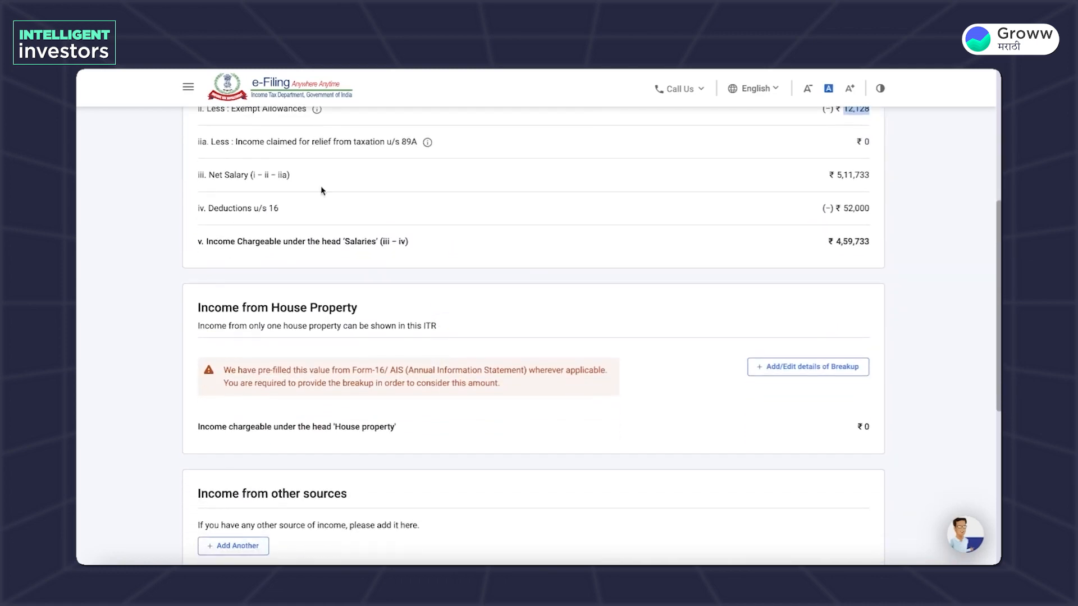
{"action": "scroll", "coordinate": [323, 191], "scroll_direction": "up", "scroll_amount": 6}
{"action": "mouse_move", "coordinate": [322, 133]}
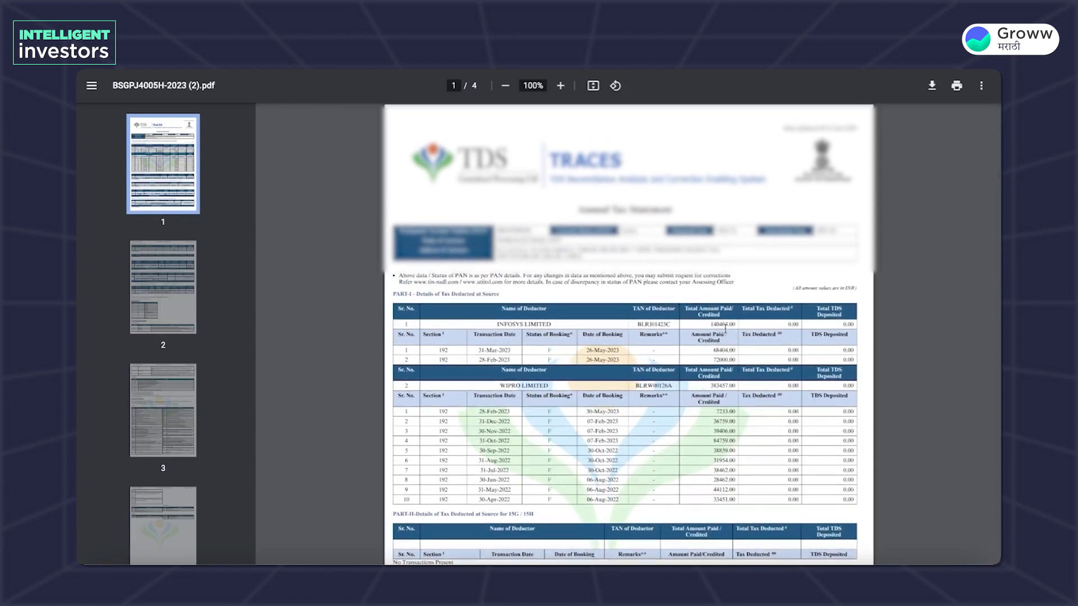
Step: Compare Infosys Limited's amount paid and tax deducted in the Annual Tax Statement with the totals in the Infosys Form 16
{"action": "double_click", "coordinate": [722, 326]}
{"action": "left_click_drag", "start_coordinate": [775, 324], "coordinate": [797, 325]}
{"action": "left_click", "coordinate": [797, 324]}
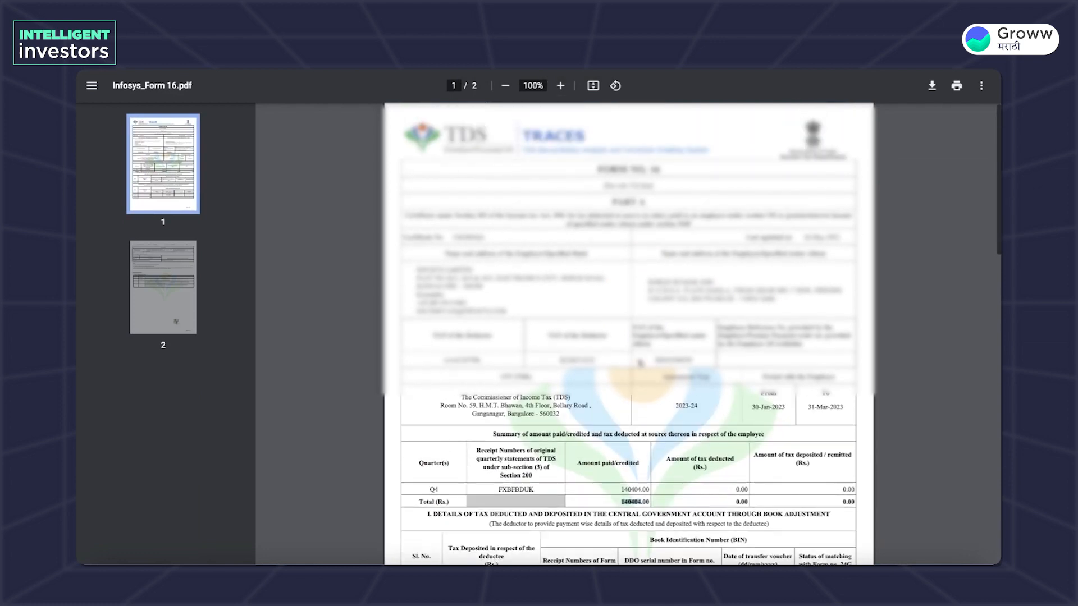
{"action": "scroll", "coordinate": [640, 364], "scroll_direction": "down", "scroll_amount": 2}
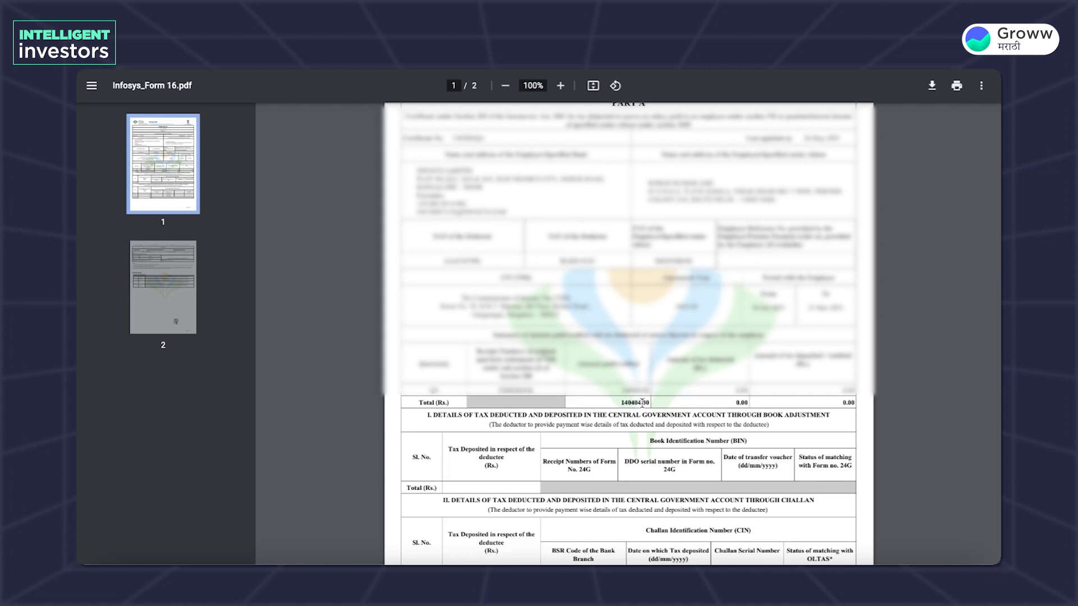
{"action": "scroll", "coordinate": [640, 405], "scroll_direction": "down", "scroll_amount": 1}
{"action": "scroll", "coordinate": [642, 404], "scroll_direction": "down", "scroll_amount": 1}
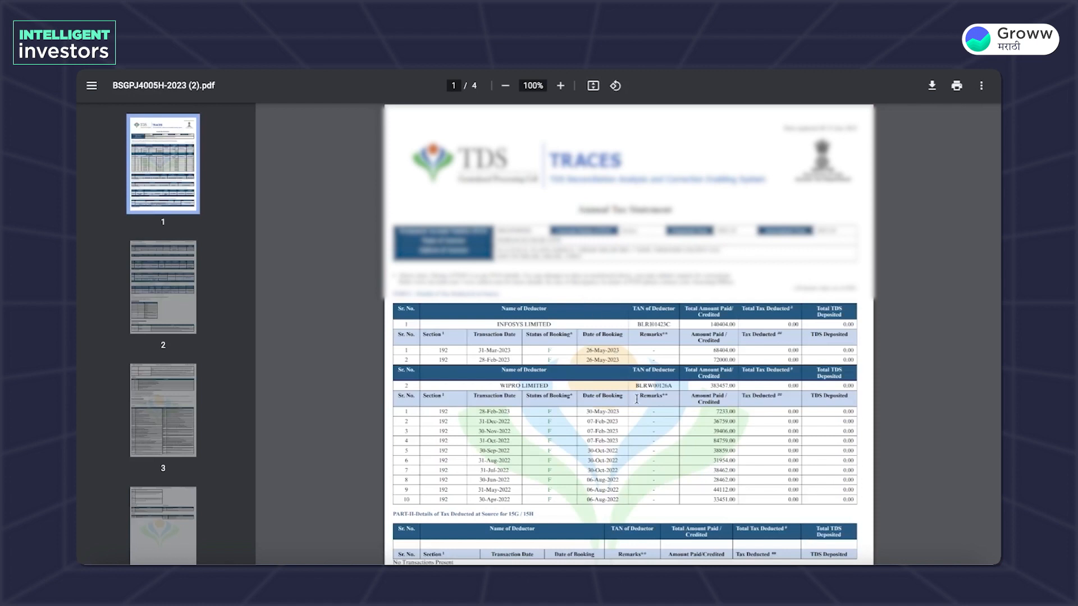
Step: Compare Wipro Limited's total paid and tax deducted in the Annual Tax Statement with its Form 16, and check the monthly entries
{"action": "scroll", "coordinate": [637, 400], "scroll_direction": "down", "scroll_amount": 1}
{"action": "left_click_drag", "start_coordinate": [708, 341], "coordinate": [736, 344]}
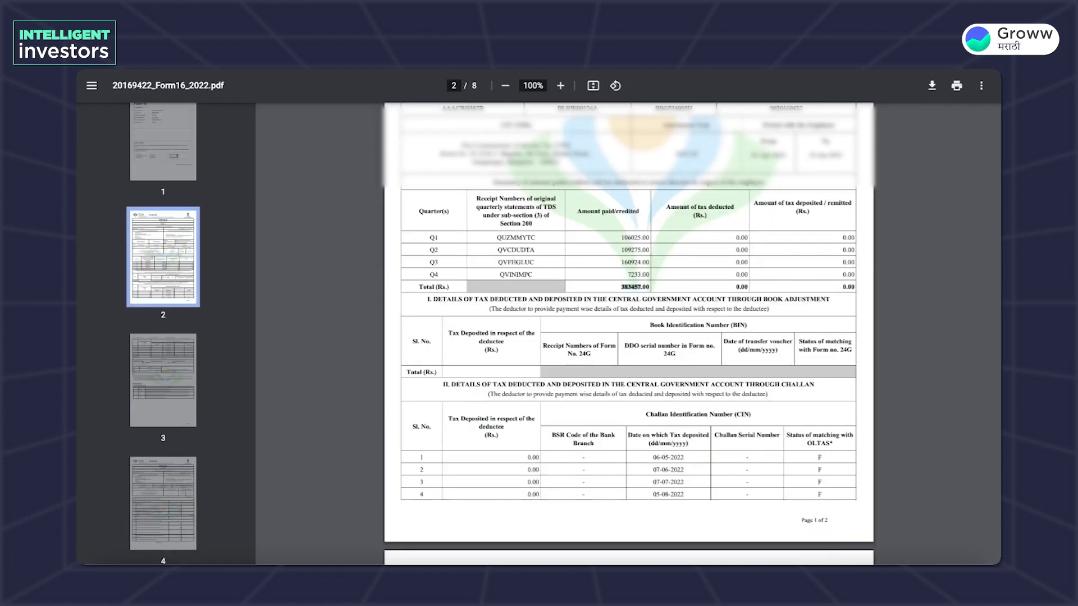
{"action": "left_click_drag", "start_coordinate": [735, 288], "coordinate": [745, 287]}
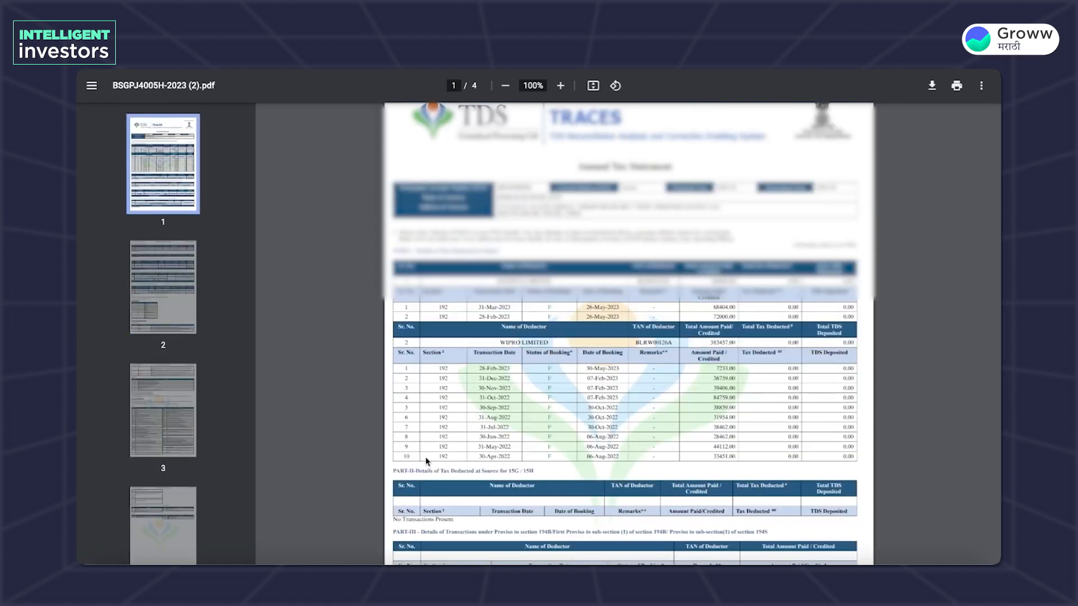
{"action": "left_click_drag", "start_coordinate": [481, 457], "coordinate": [515, 438]}
{"action": "left_click", "coordinate": [516, 413]}
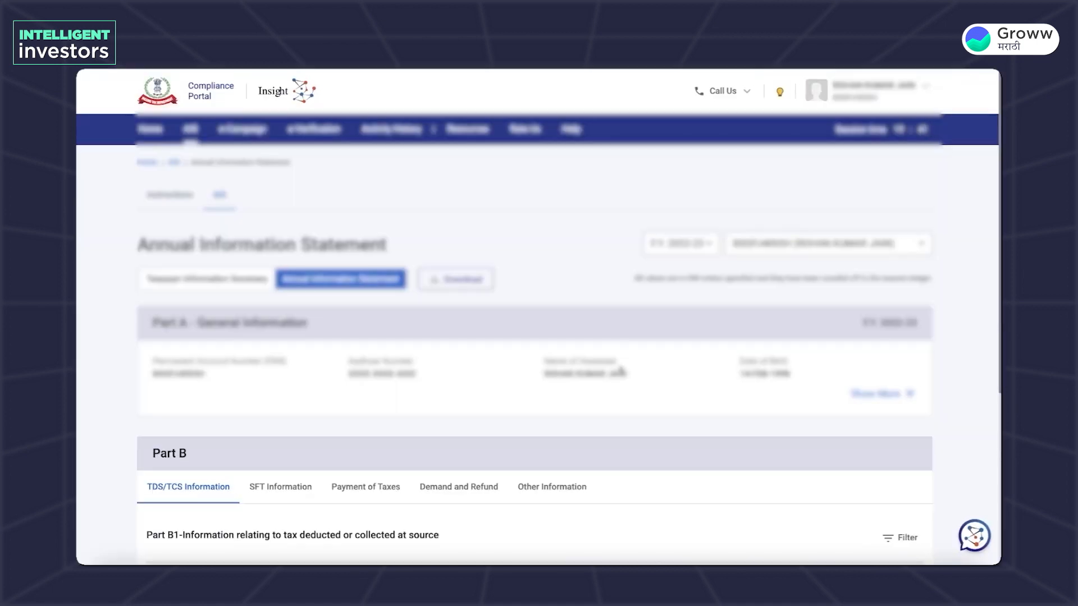
Step: Look over the TDS/TCS information in the Annual Information Statement, and recheck the Wipro gross salary total and the Infosys Form 16
{"action": "scroll", "coordinate": [497, 385], "scroll_direction": "down", "scroll_amount": 2}
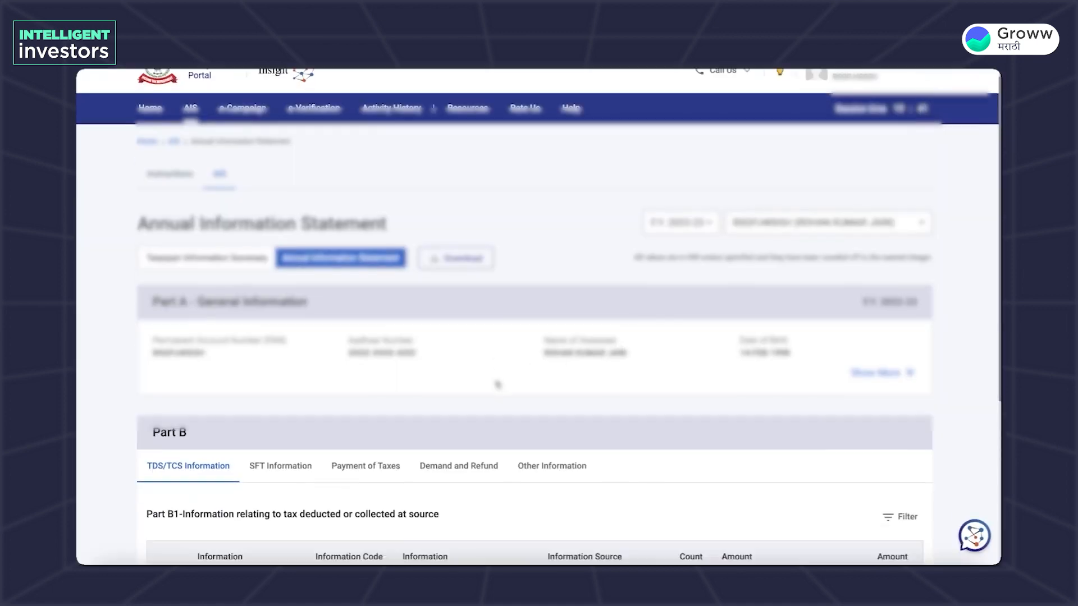
{"action": "scroll", "coordinate": [498, 384], "scroll_direction": "down", "scroll_amount": 1}
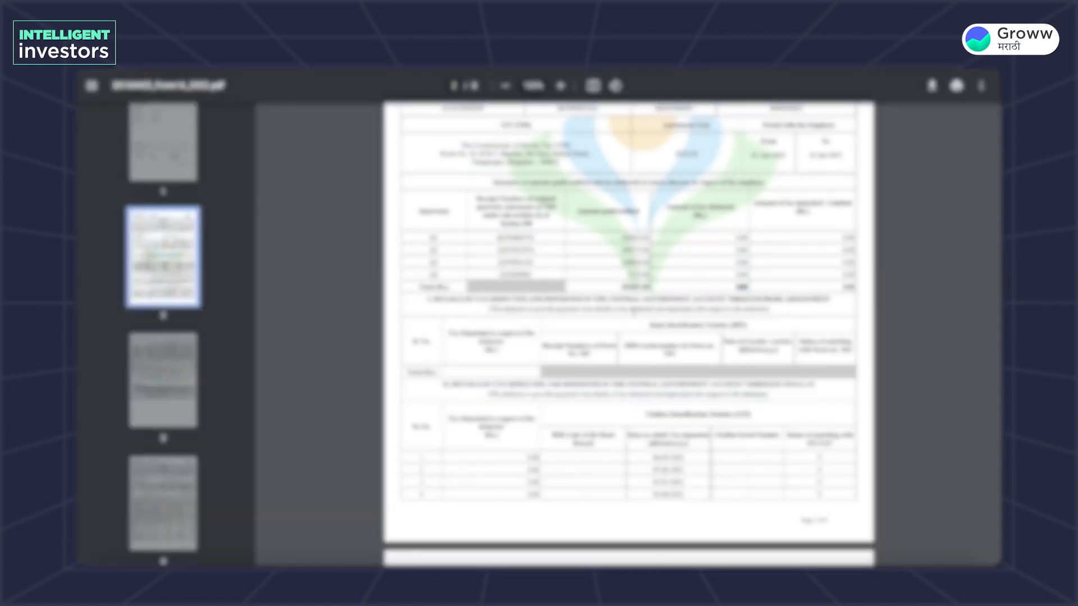
{"action": "scroll", "coordinate": [629, 331], "scroll_direction": "down", "scroll_amount": 5}
{"action": "scroll", "coordinate": [693, 291], "scroll_direction": "down", "scroll_amount": 10}
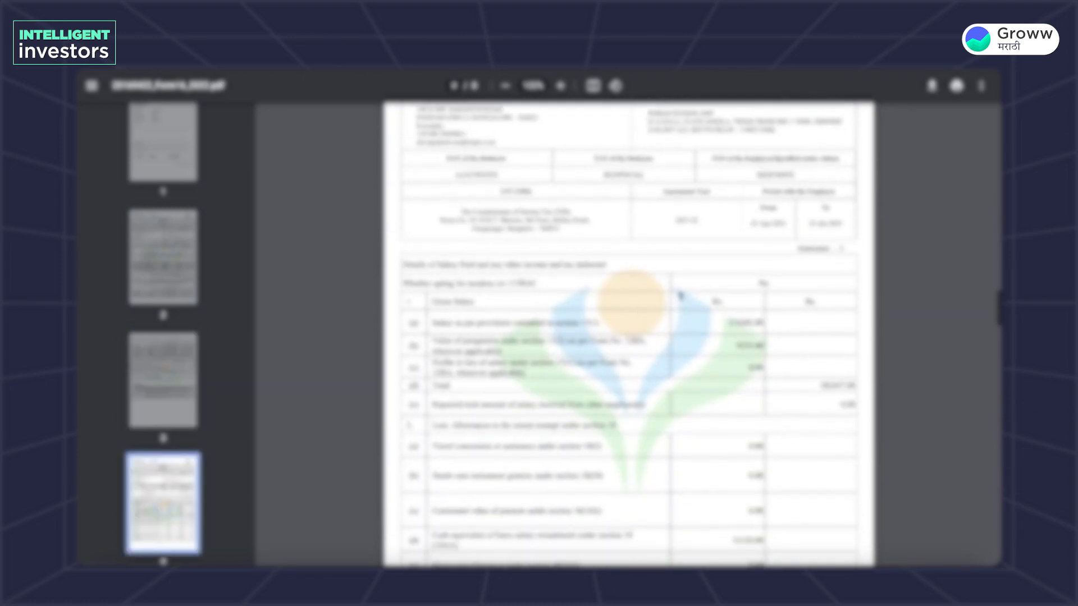
{"action": "left_click_drag", "start_coordinate": [856, 386], "coordinate": [410, 386]}
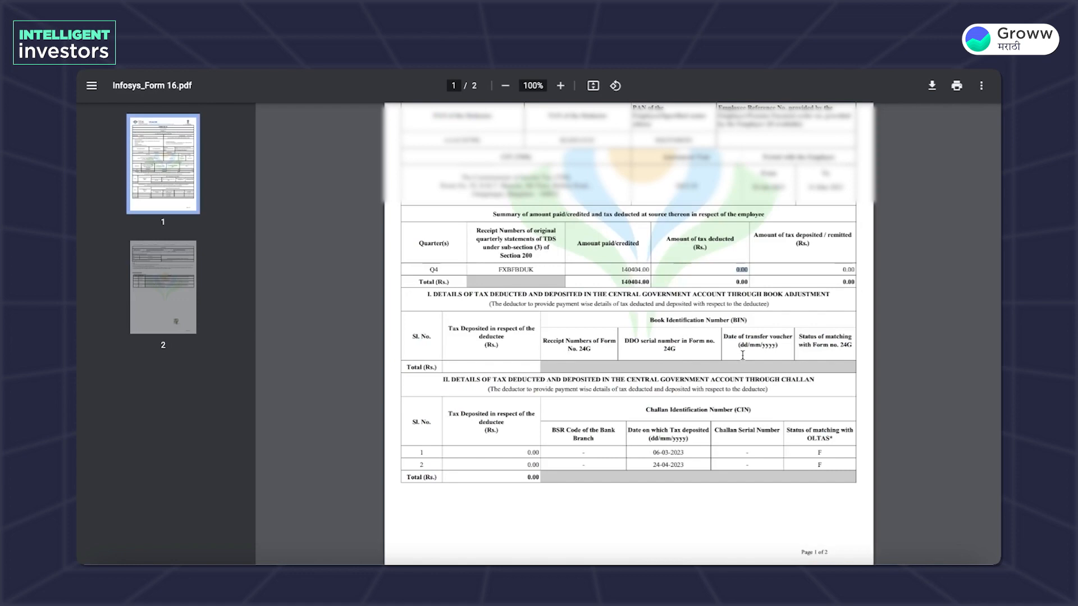
{"action": "scroll", "coordinate": [742, 355], "scroll_direction": "down", "scroll_amount": 10}
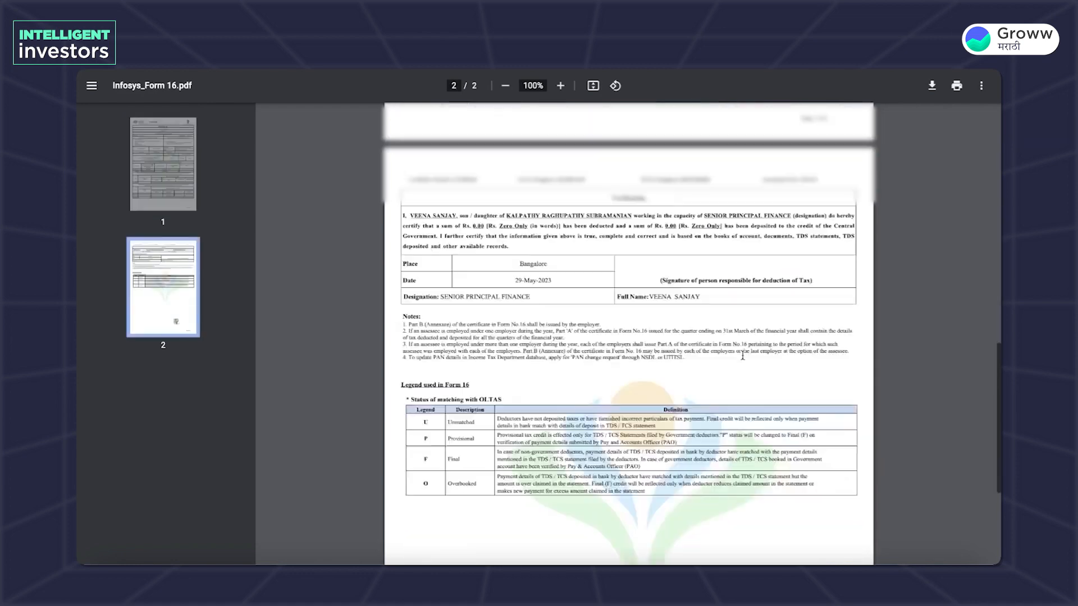
Step: Check the gross salary total in the Infosys Form 16 Part B, and review the AIS savings interest, demand and refund, and other information
{"action": "scroll", "coordinate": [743, 355], "scroll_direction": "up", "scroll_amount": 5}
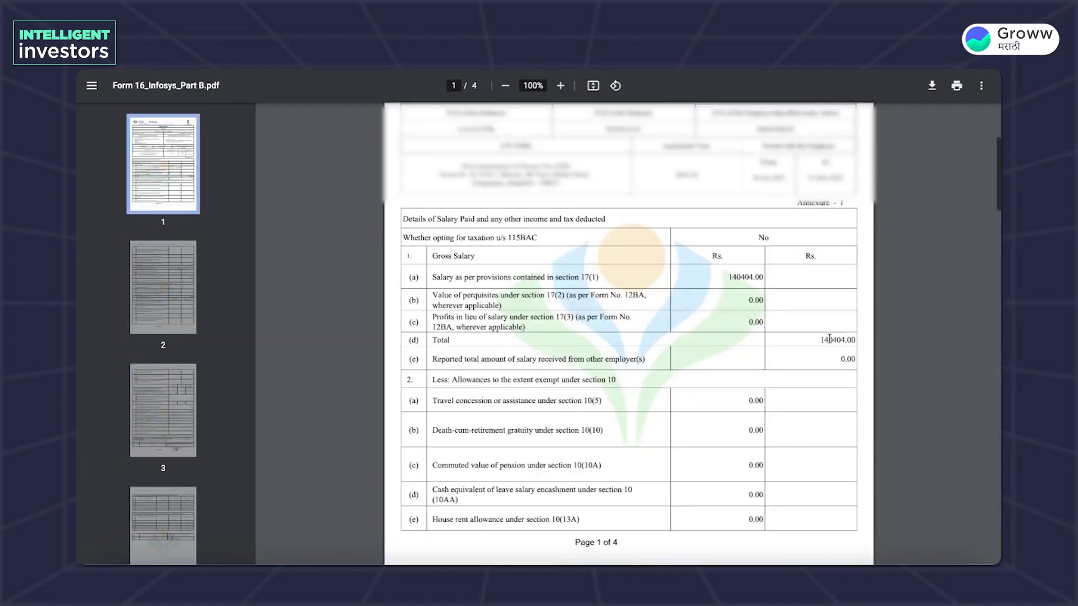
{"action": "double_click", "coordinate": [828, 339]}
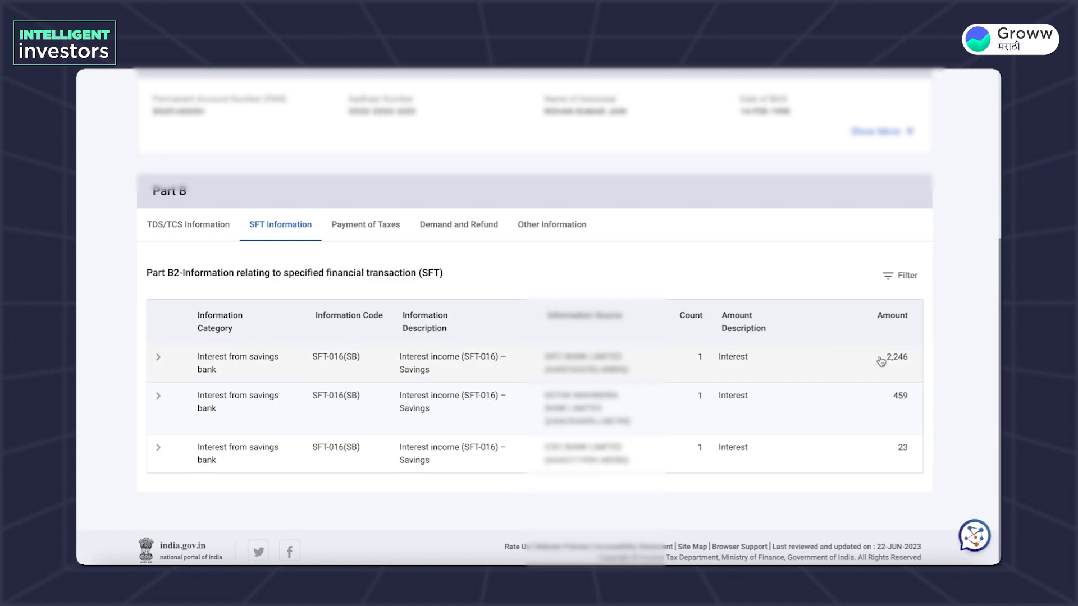
{"action": "left_click_drag", "start_coordinate": [883, 361], "coordinate": [909, 363]}
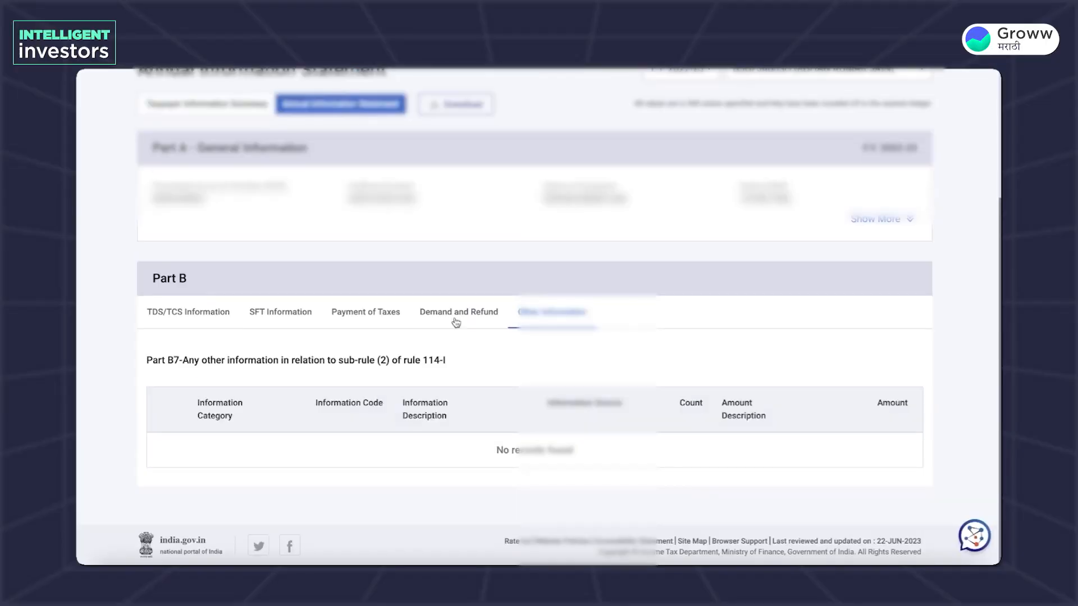
{"action": "left_click", "coordinate": [281, 312]}
{"action": "scroll", "coordinate": [437, 355], "scroll_direction": "down", "scroll_amount": 2}
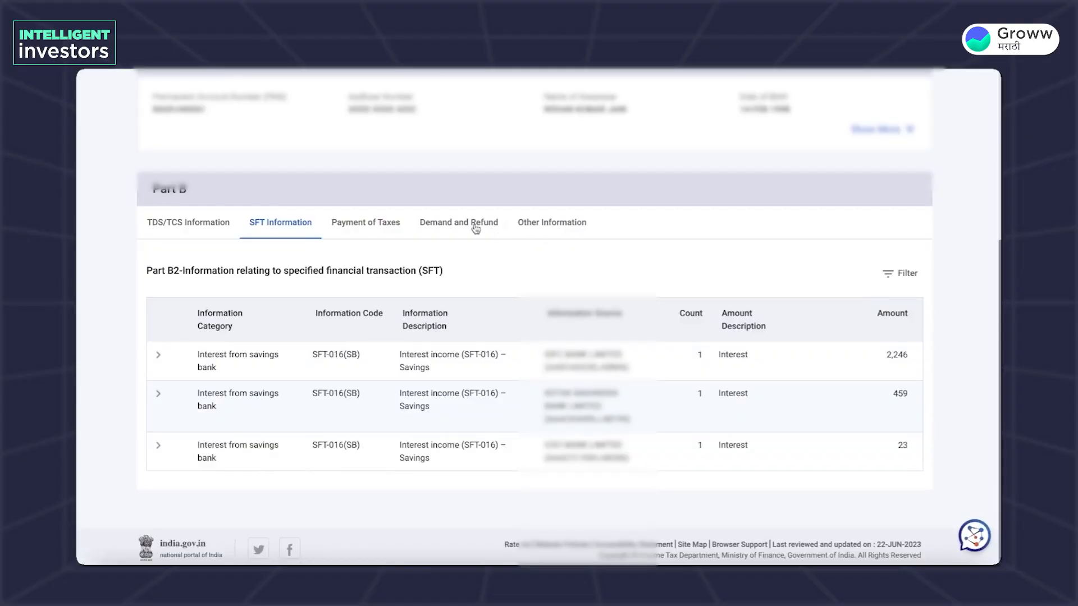
{"action": "left_click", "coordinate": [470, 224]}
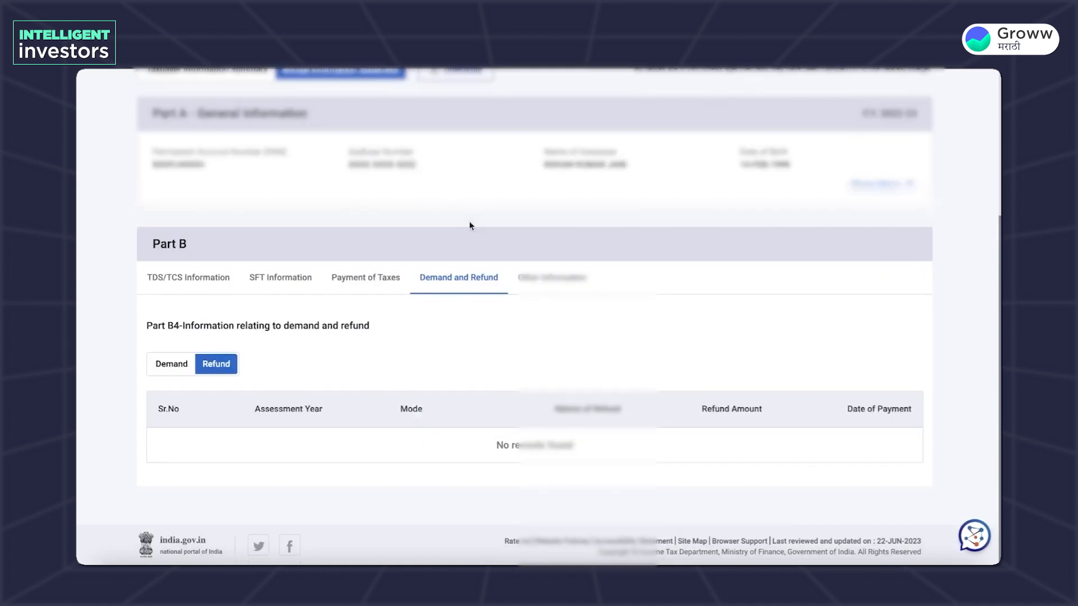
{"action": "left_click", "coordinate": [533, 287]}
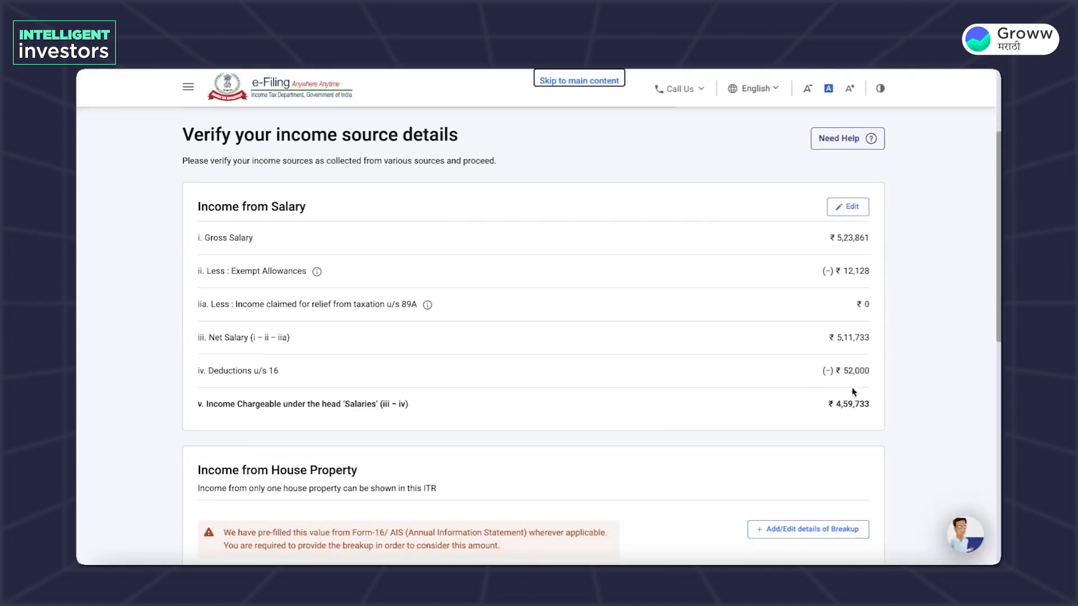
Step: Start adding income from other sources and answer Yes to having interest income from savings bank accounts in India
{"action": "scroll", "coordinate": [865, 349], "scroll_direction": "down", "scroll_amount": 1}
{"action": "scroll", "coordinate": [865, 348], "scroll_direction": "down", "scroll_amount": 3}
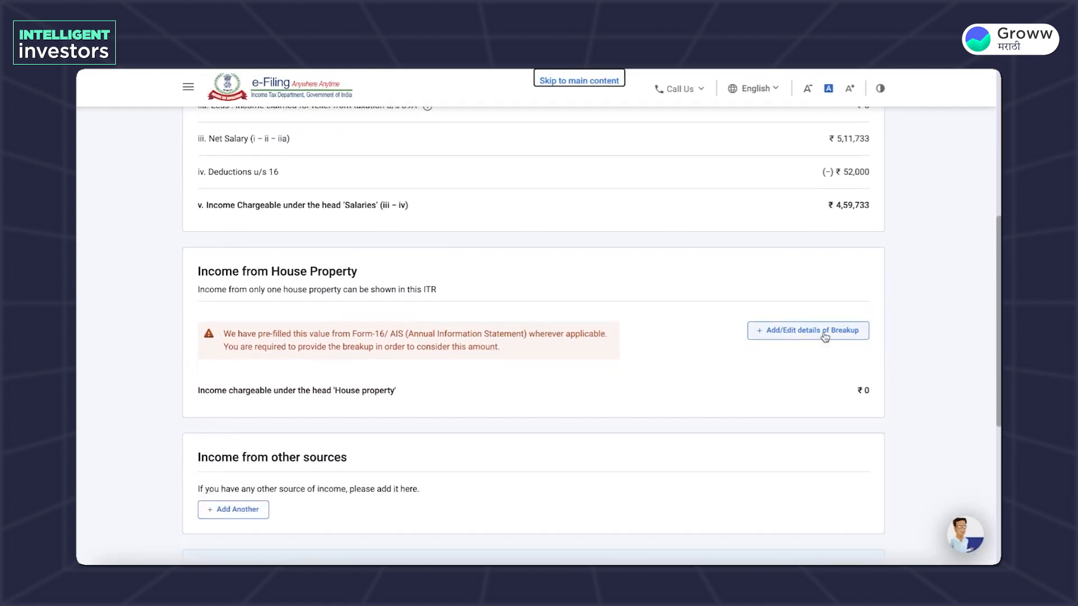
{"action": "scroll", "coordinate": [803, 373], "scroll_direction": "down", "scroll_amount": 2}
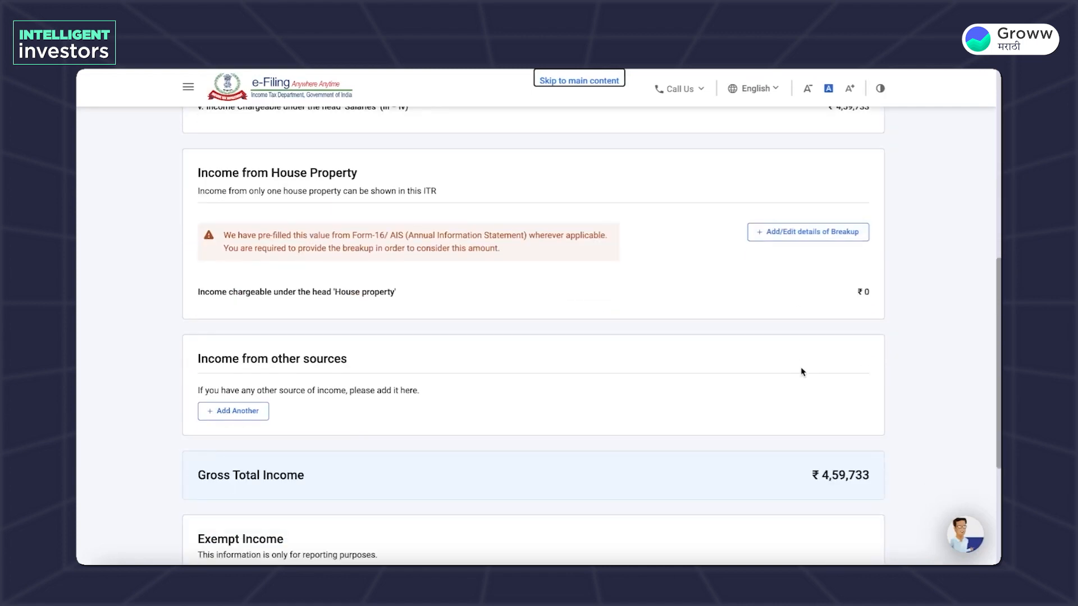
{"action": "left_click", "coordinate": [258, 414]}
{"action": "left_click", "coordinate": [217, 296]}
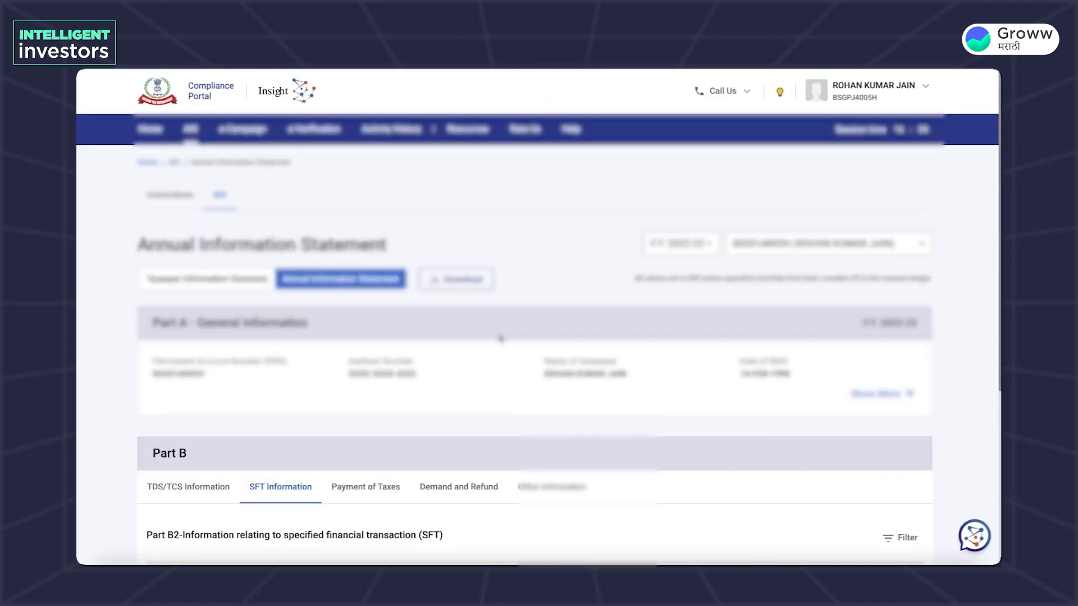
Step: Add up the AIS savings interest amounts as 2246+459+23 and enter 2,728 as the savings bank interest income
{"action": "scroll", "coordinate": [500, 393], "scroll_direction": "down", "scroll_amount": 5}
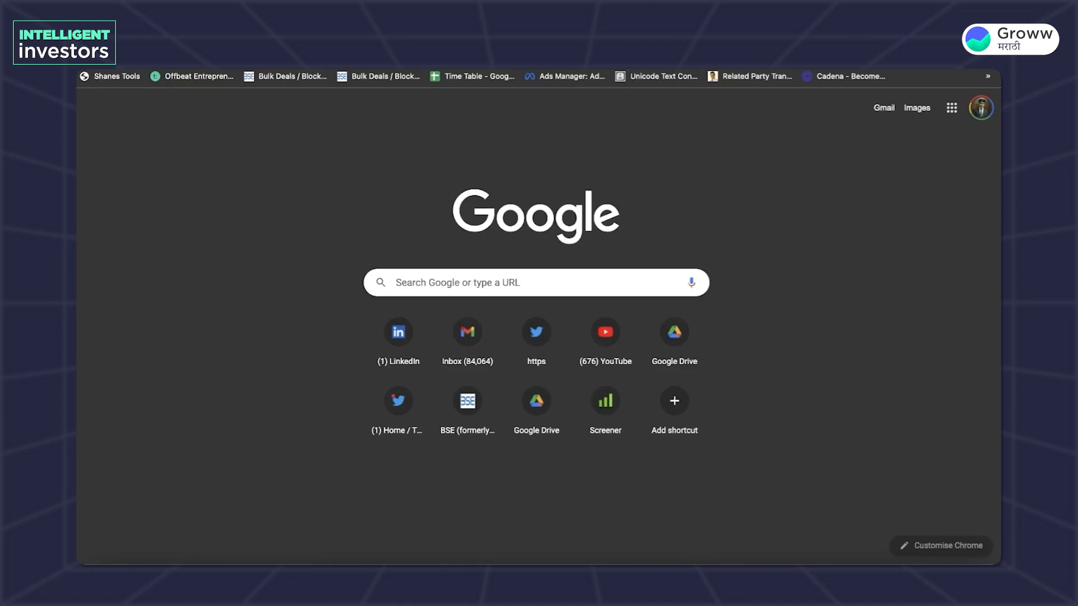
{"action": "type", "text": "2246+459"}
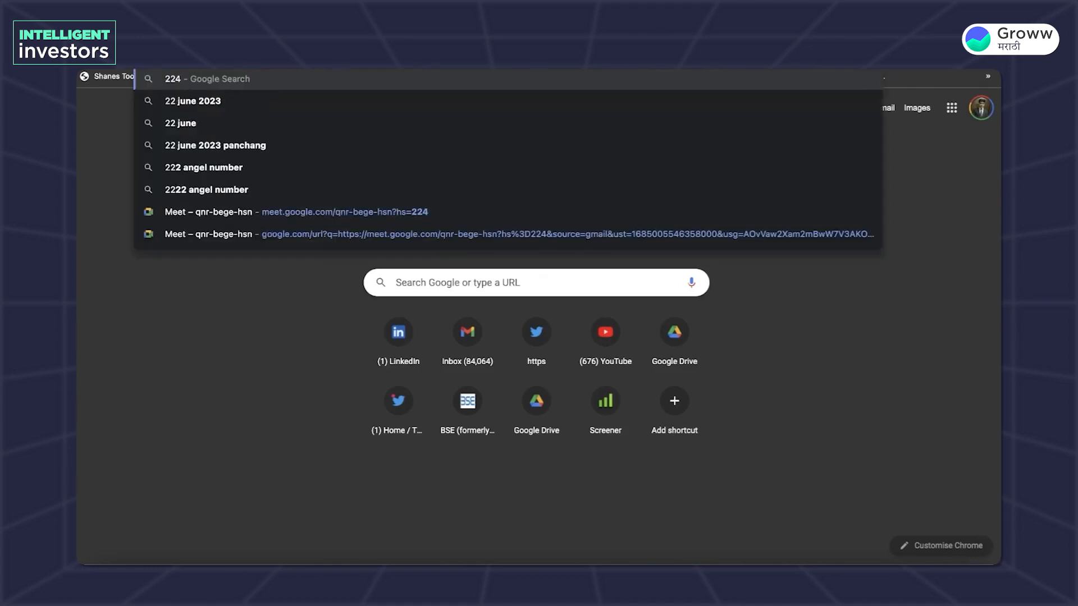
{"action": "type", "text": "+23"}
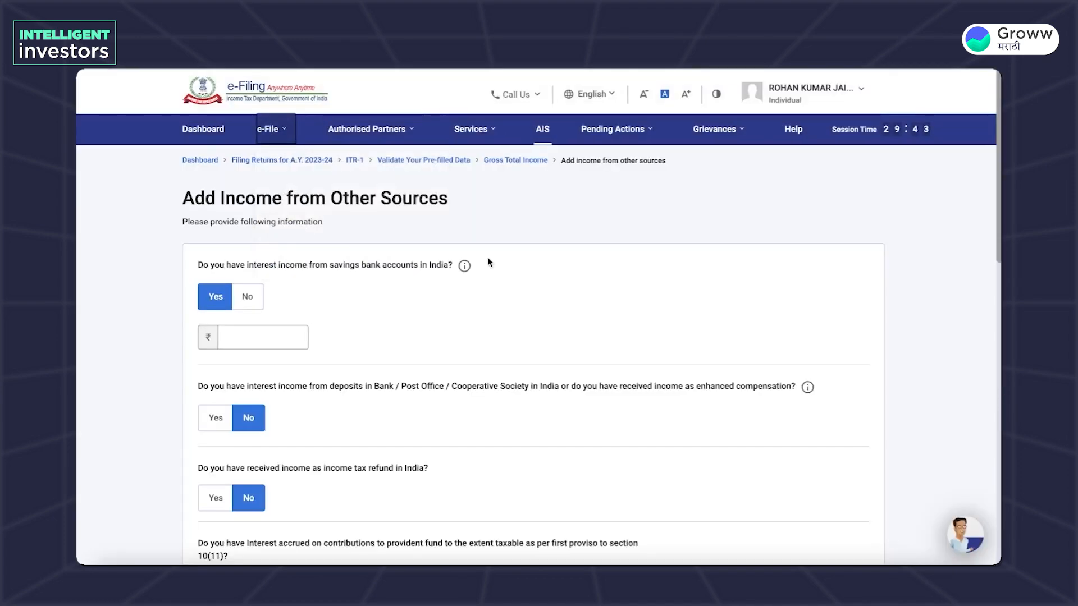
{"action": "left_click", "coordinate": [263, 337]}
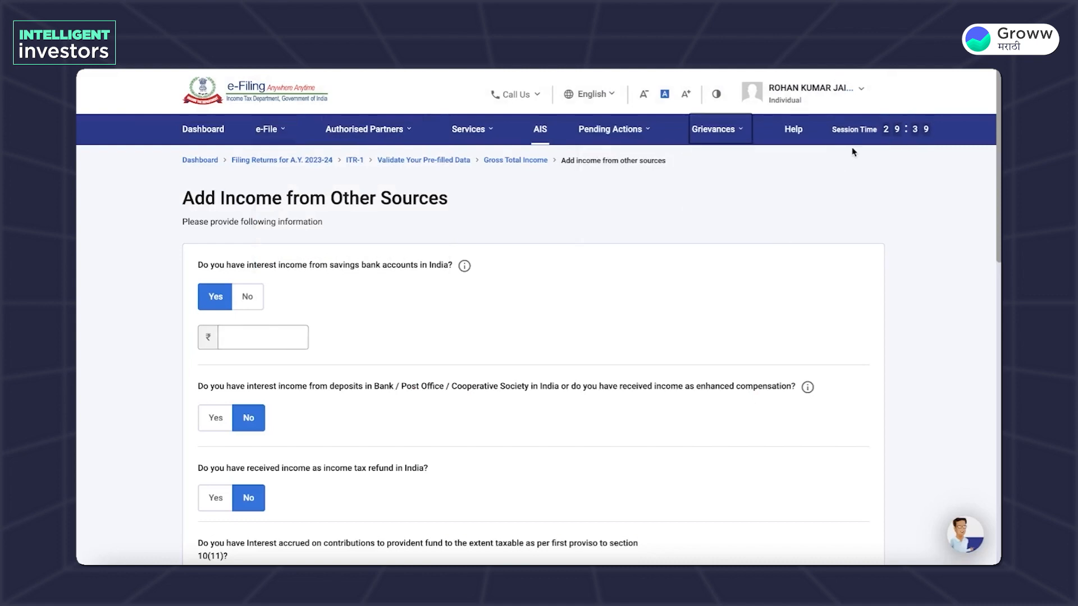
{"action": "type", "text": "2728"}
{"action": "left_click", "coordinate": [288, 366]}
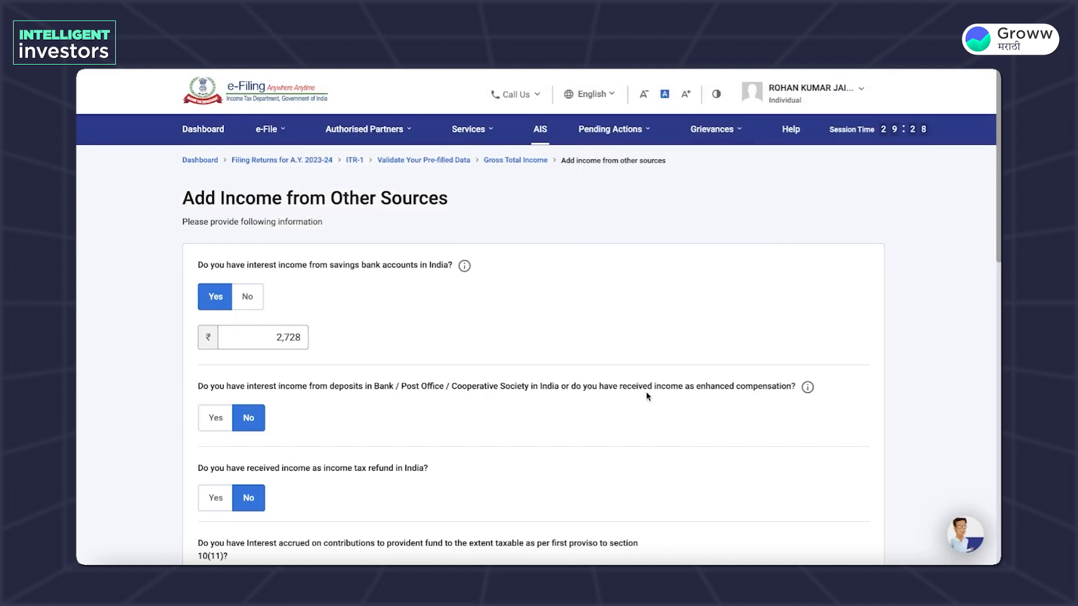
Step: Answer Yes to any other income and enter 725 with the description "Sovereign Gold Bond Interest"
{"action": "scroll", "coordinate": [266, 437], "scroll_direction": "down", "scroll_amount": 2}
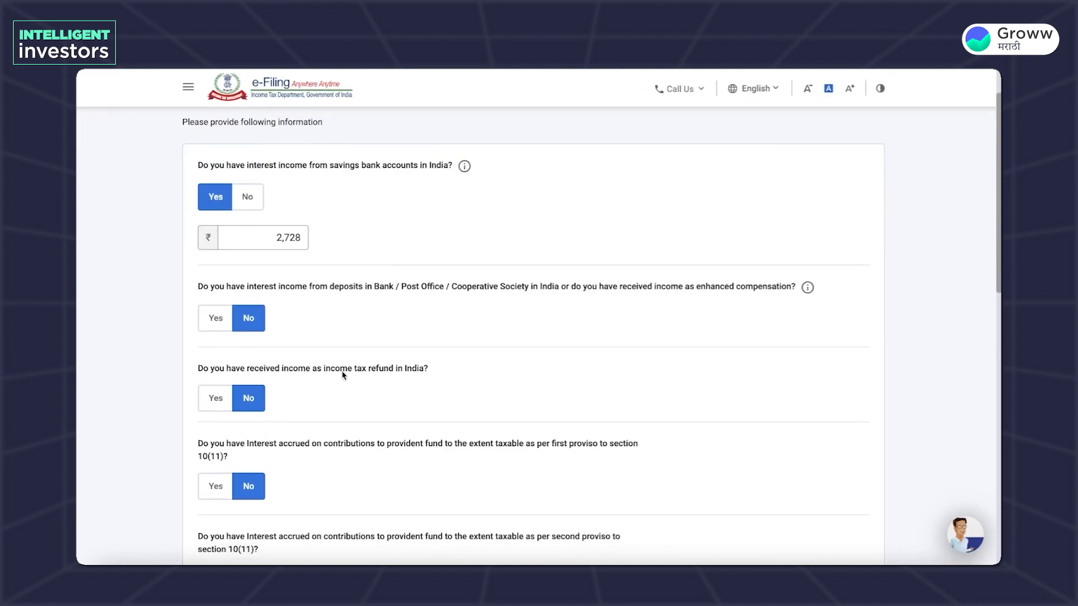
{"action": "scroll", "coordinate": [342, 471], "scroll_direction": "down", "scroll_amount": 3}
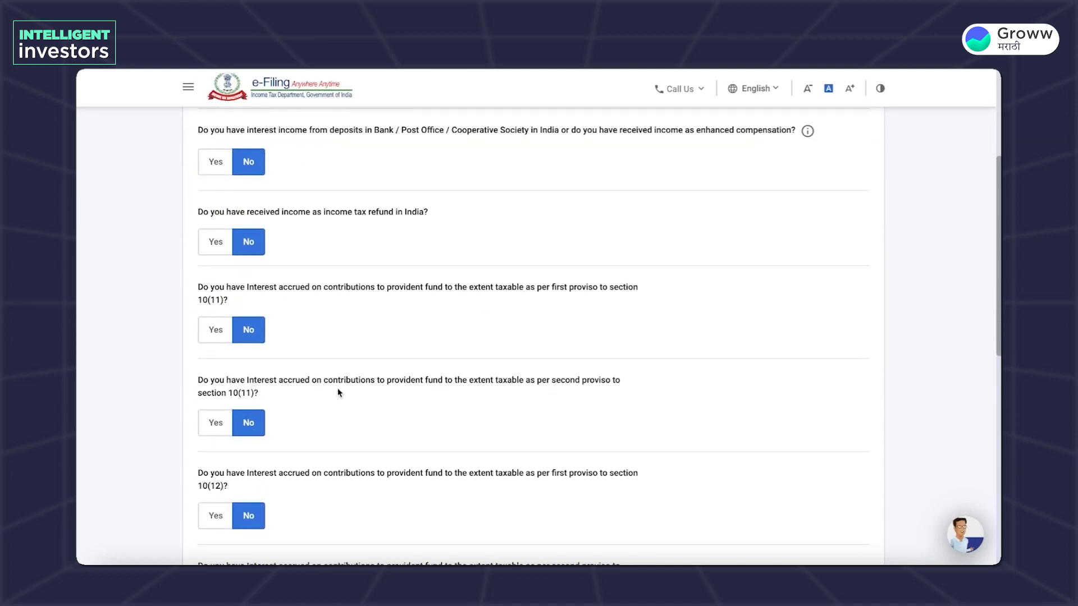
{"action": "scroll", "coordinate": [312, 414], "scroll_direction": "down", "scroll_amount": 5}
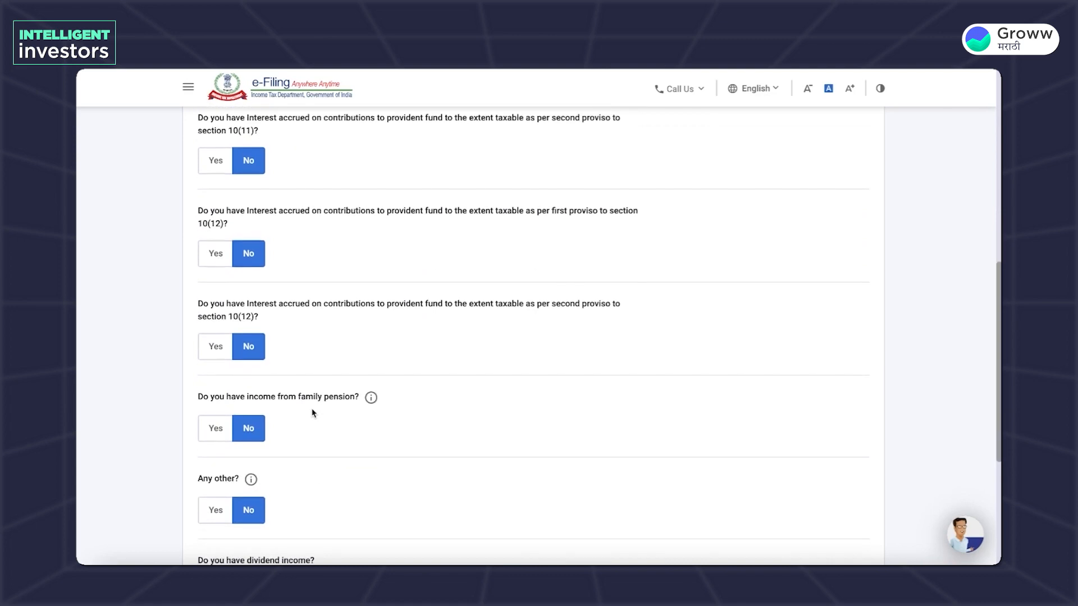
{"action": "scroll", "coordinate": [264, 427], "scroll_direction": "down", "scroll_amount": 2}
{"action": "left_click", "coordinate": [215, 421]}
{"action": "type", "text": "Sovereign Gold Bond Interest"}
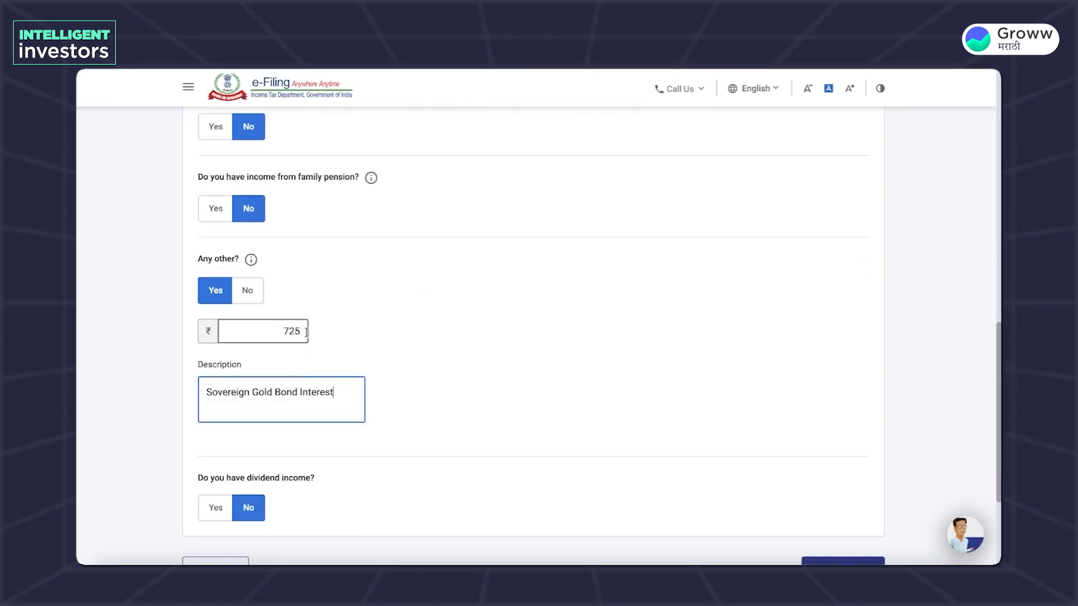
Step: Correct the Sovereign Gold Bond interest amount to 726 and submit the income from other sources
{"action": "left_click", "coordinate": [305, 331]}
{"action": "key", "text": "BackSpace"}
{"action": "key", "text": "BackSpace"}
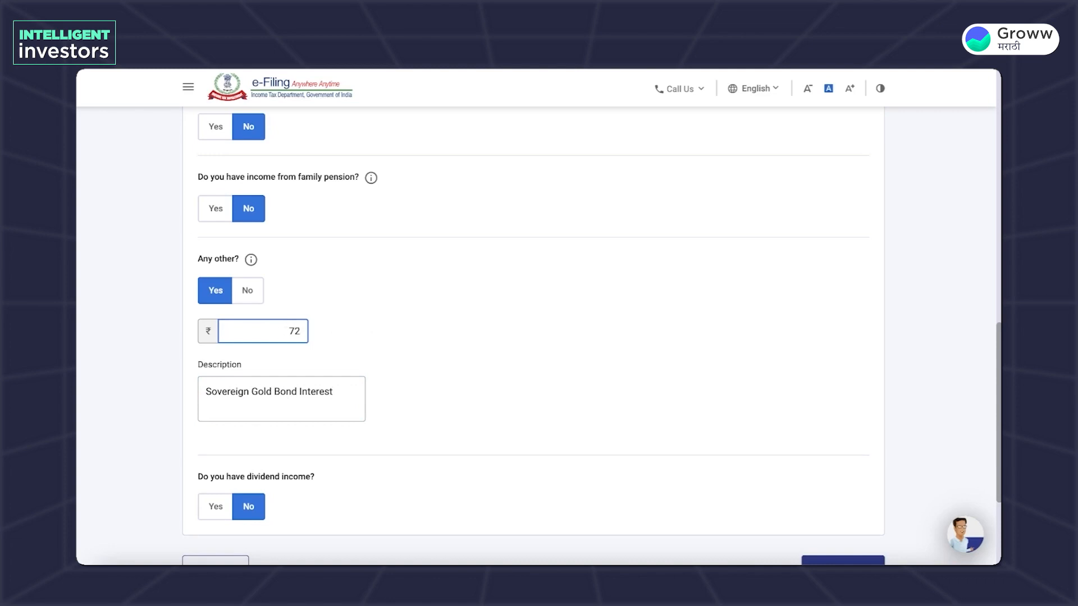
{"action": "type", "text": "4"}
{"action": "scroll", "coordinate": [638, 325], "scroll_direction": "down", "scroll_amount": 3}
{"action": "left_click", "coordinate": [842, 435]}
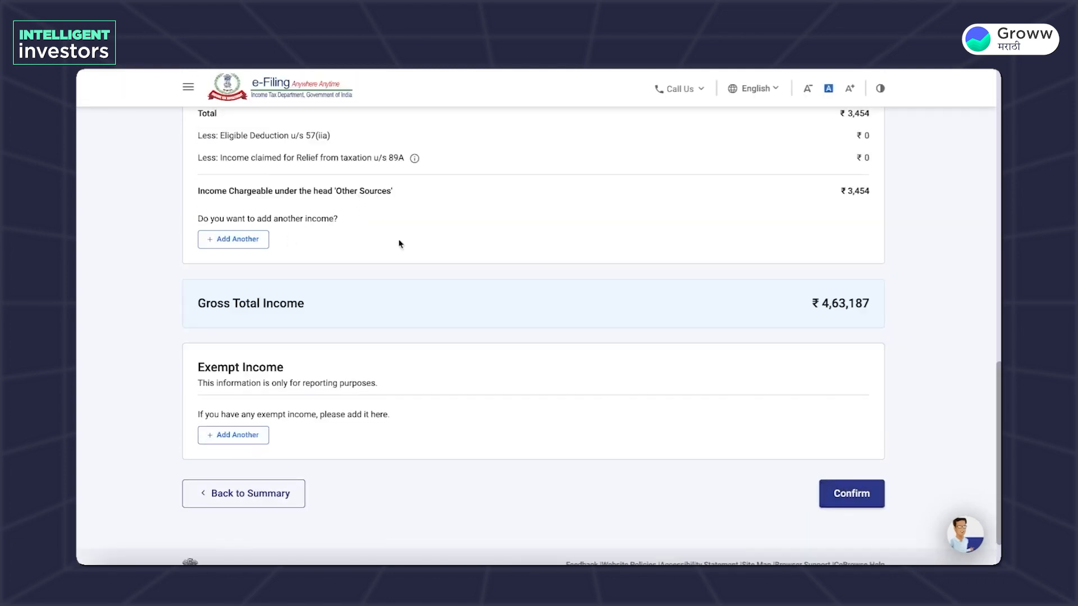
Step: Review the added savings bank and Sovereign Gold Bond interest, and confirm the Gross Total Income section
{"action": "scroll", "coordinate": [440, 306], "scroll_direction": "up", "scroll_amount": 5}
{"action": "scroll", "coordinate": [436, 200], "scroll_direction": "up", "scroll_amount": 1}
{"action": "scroll", "coordinate": [438, 199], "scroll_direction": "down", "scroll_amount": 1}
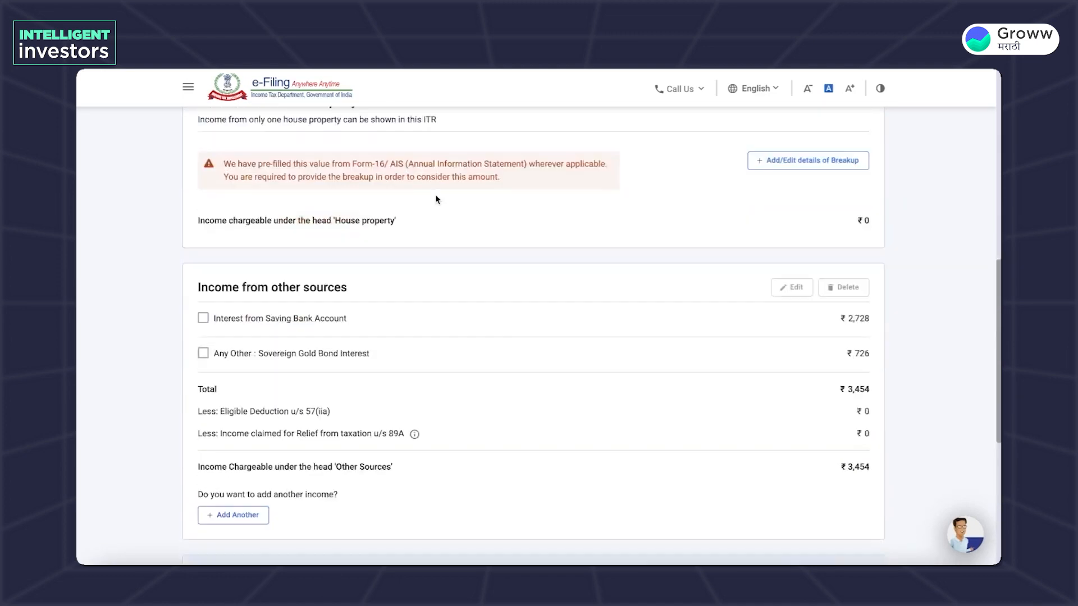
{"action": "scroll", "coordinate": [438, 199], "scroll_direction": "down", "scroll_amount": 6}
{"action": "left_click", "coordinate": [851, 439]}
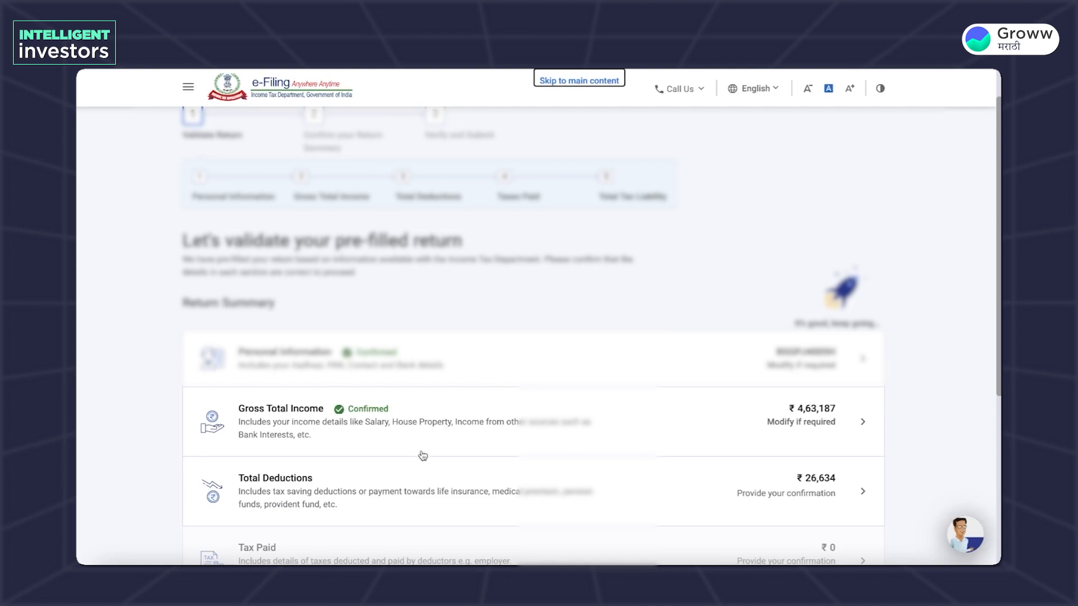
Step: Open Total Deductions and answer No to donations paid, donations for Scientific Research or Rural Development, and section 80GG
{"action": "left_click", "coordinate": [443, 481]}
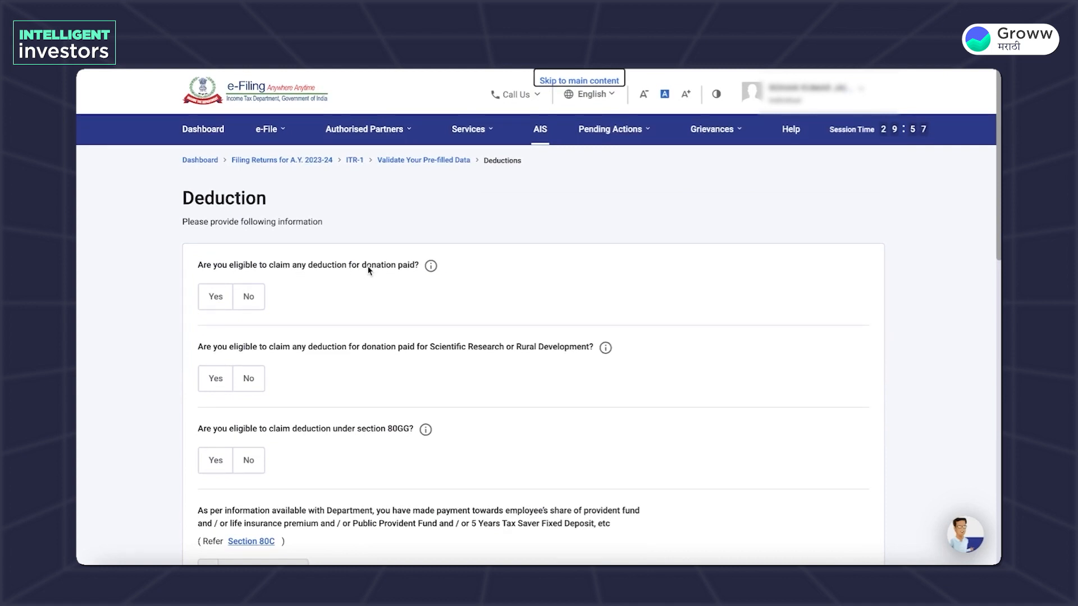
{"action": "left_click", "coordinate": [249, 296]}
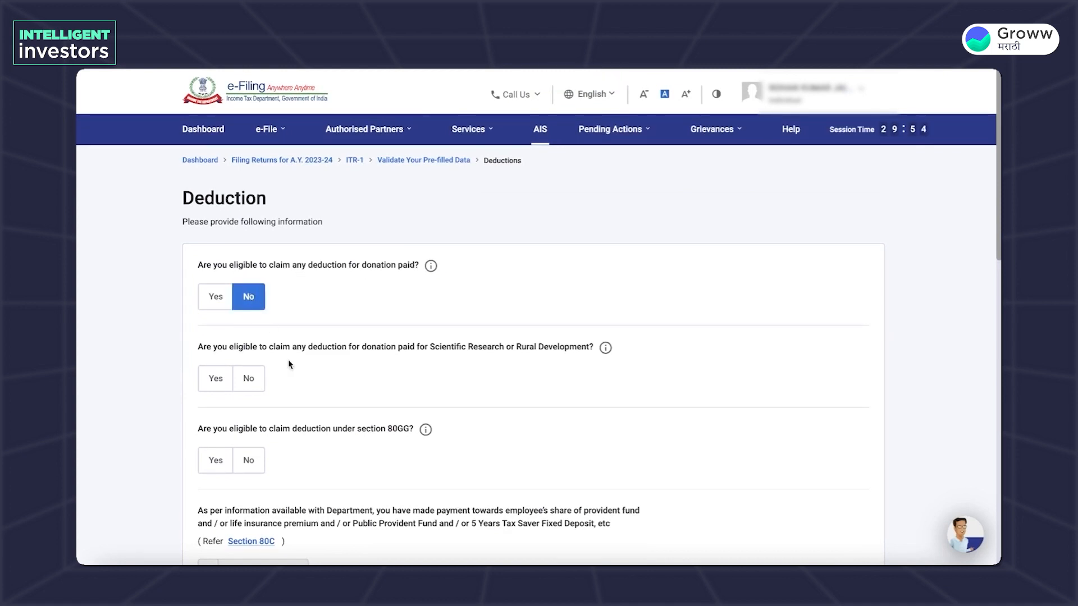
{"action": "left_click", "coordinate": [249, 379]}
{"action": "scroll", "coordinate": [252, 387], "scroll_direction": "down", "scroll_amount": 2}
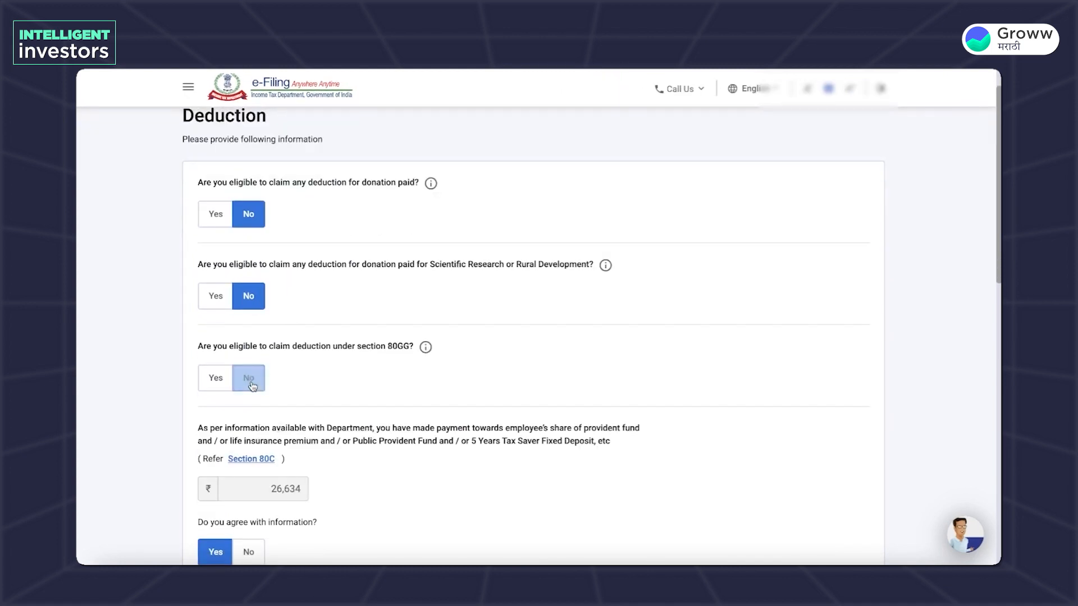
{"action": "left_click", "coordinate": [248, 378]}
{"action": "scroll", "coordinate": [297, 456], "scroll_direction": "down", "scroll_amount": 1}
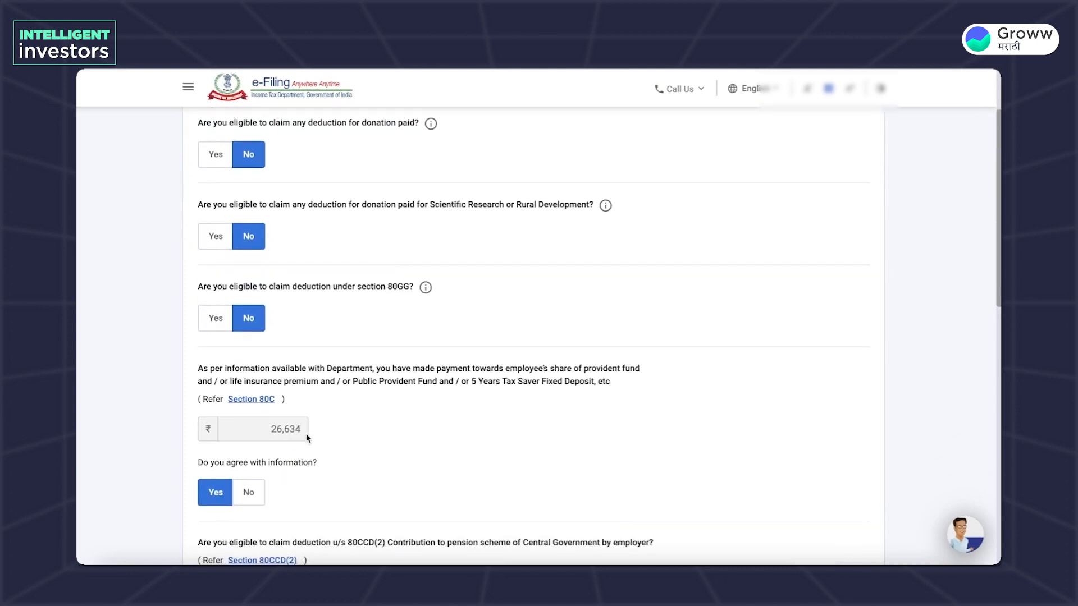
Step: Check the section 80C deductions in the Wipro and Infosys Form 16s, and calculate their sum as 17435+9200
{"action": "scroll", "coordinate": [308, 438], "scroll_direction": "down", "scroll_amount": 1}
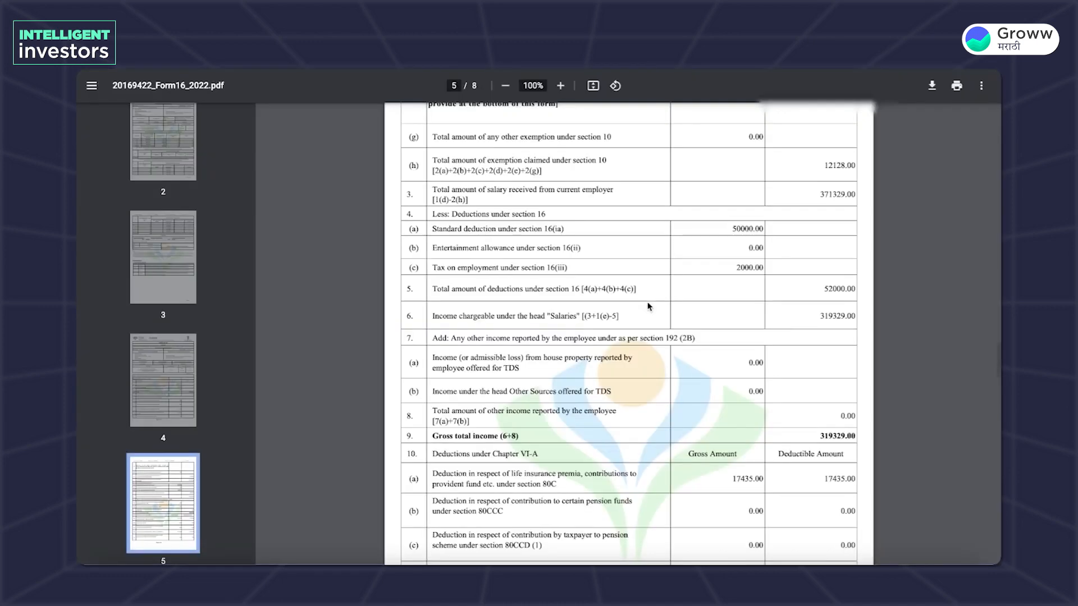
{"action": "scroll", "coordinate": [648, 306], "scroll_direction": "down", "scroll_amount": 1}
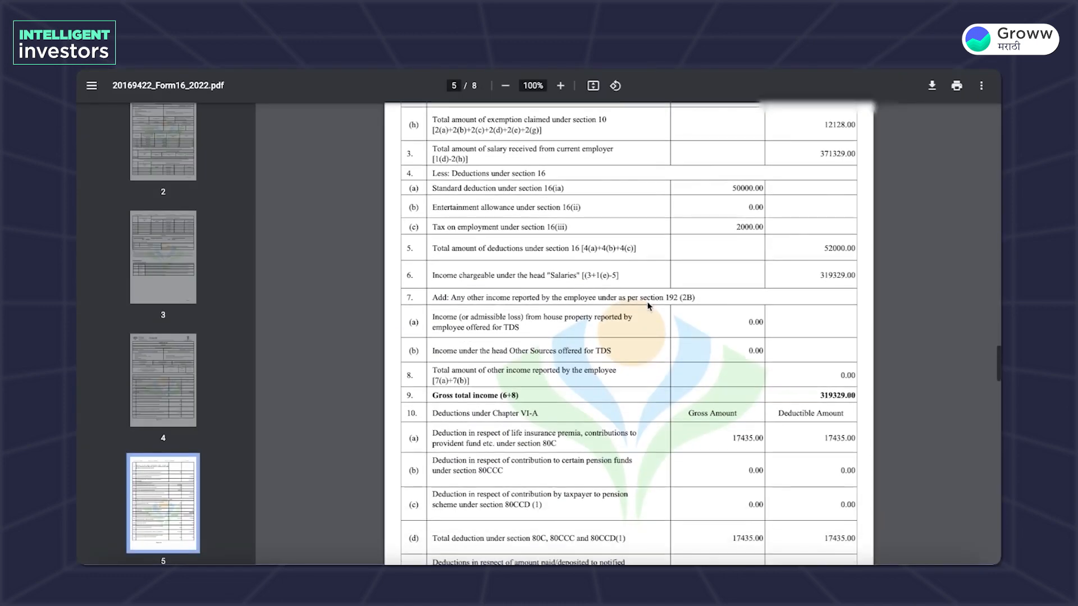
{"action": "scroll", "coordinate": [649, 306], "scroll_direction": "down", "scroll_amount": 3}
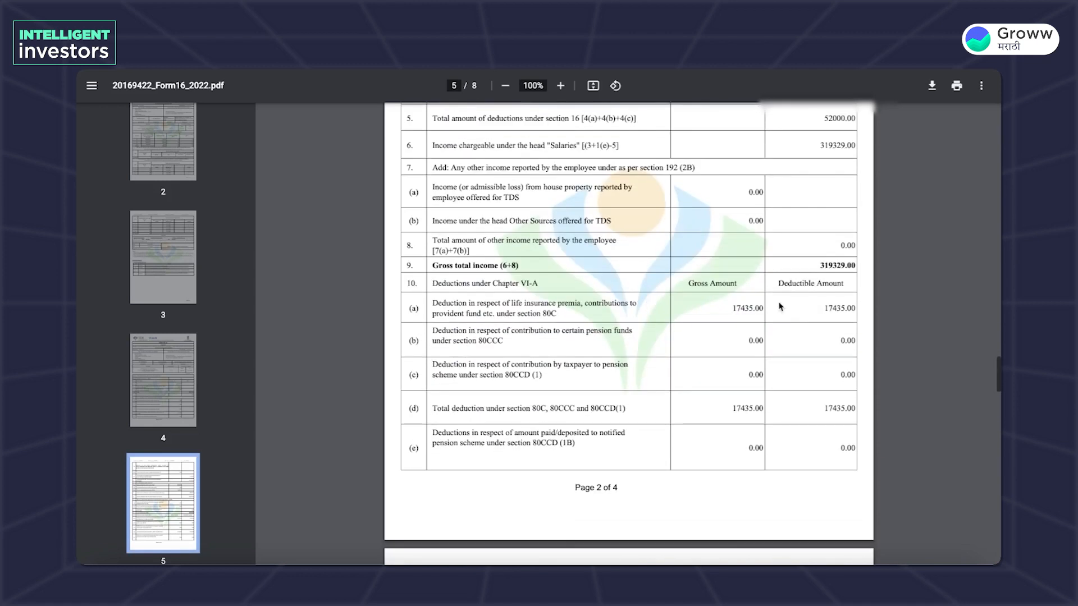
{"action": "left_click_drag", "start_coordinate": [731, 308], "coordinate": [755, 309]}
{"action": "scroll", "coordinate": [740, 364], "scroll_direction": "down", "scroll_amount": 1}
{"action": "scroll", "coordinate": [740, 363], "scroll_direction": "down", "scroll_amount": 1}
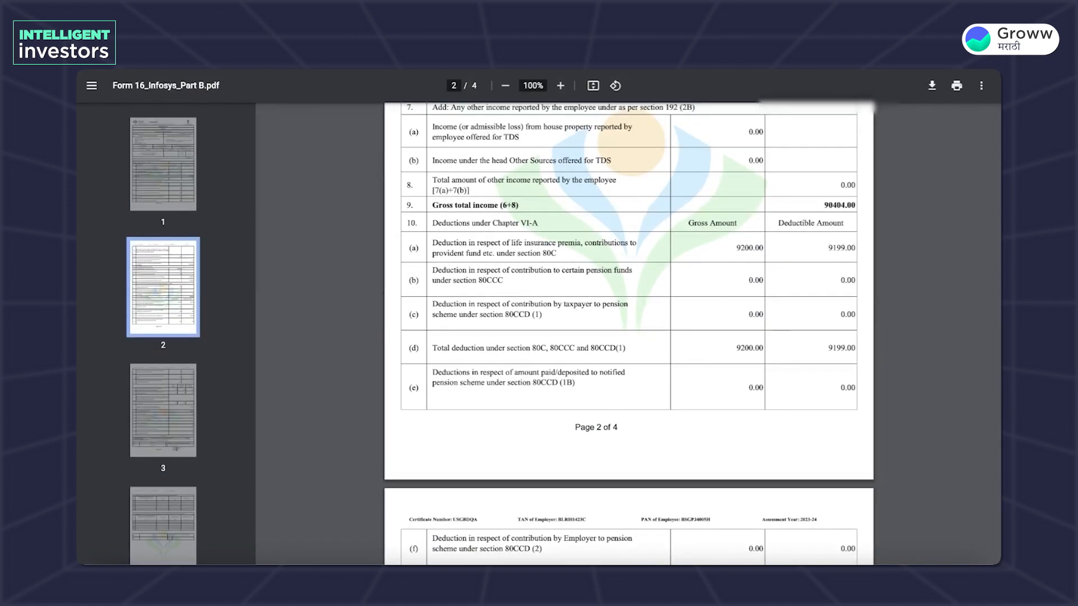
{"action": "key", "text": "ctrl+t"}
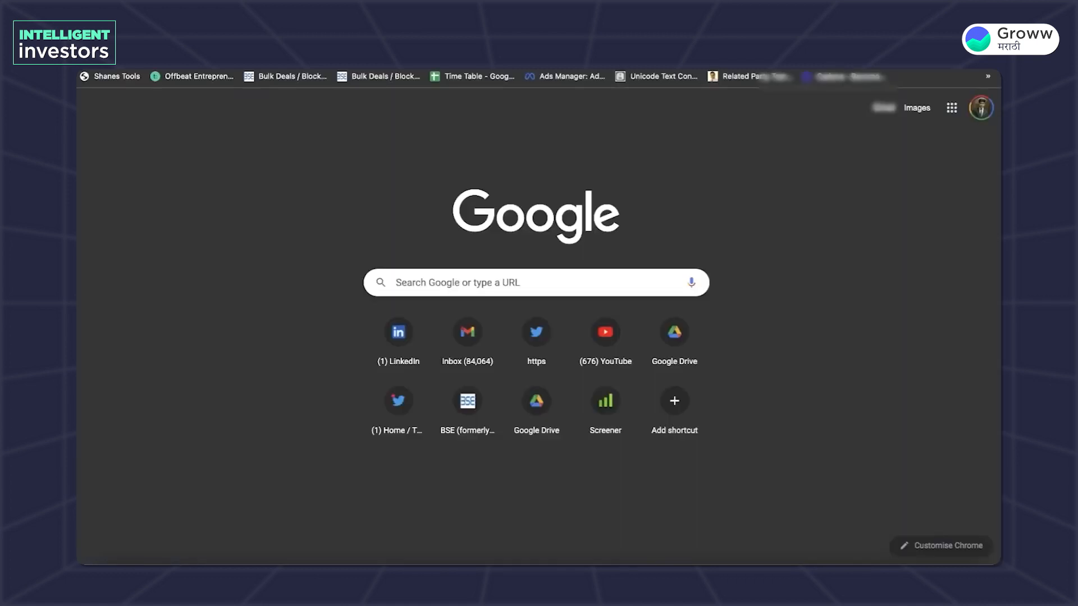
{"action": "type", "text": "17435+9200"}
{"action": "key", "text": "Return"}
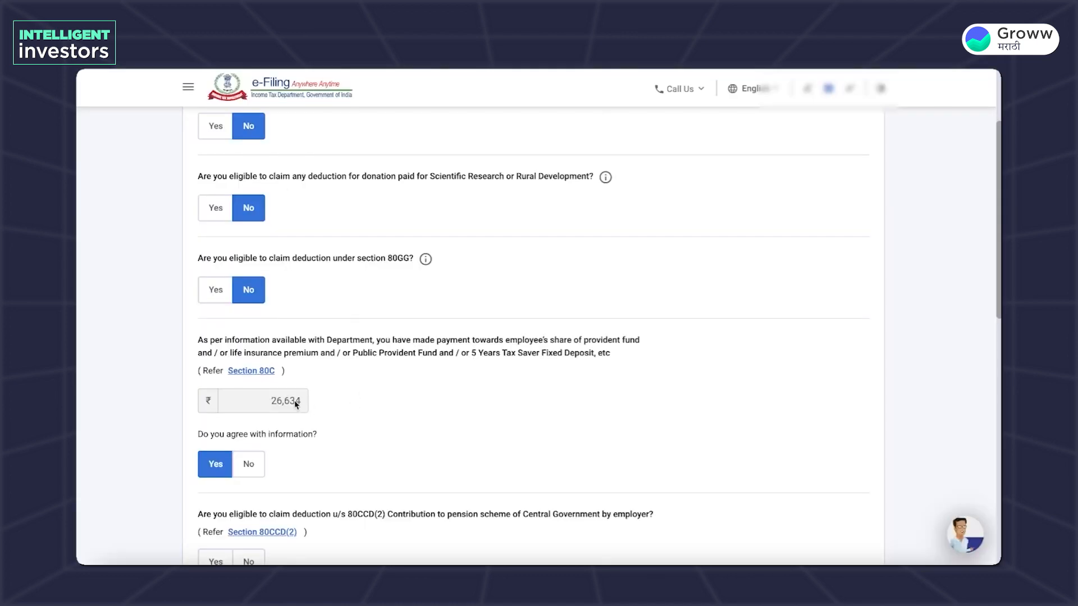
Step: Answer No to the section 80CCD(2) employer pension contribution and Yes to the section 80D medical insurance deduction
{"action": "scroll", "coordinate": [296, 404], "scroll_direction": "down", "scroll_amount": 2}
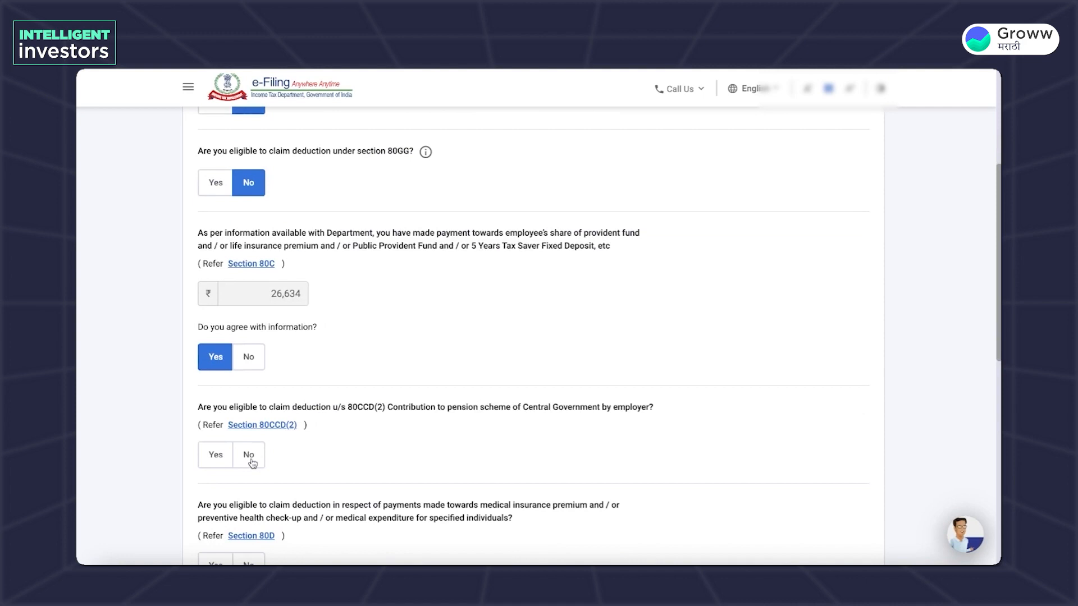
{"action": "left_click", "coordinate": [249, 455]}
{"action": "scroll", "coordinate": [253, 463], "scroll_direction": "down", "scroll_amount": 3}
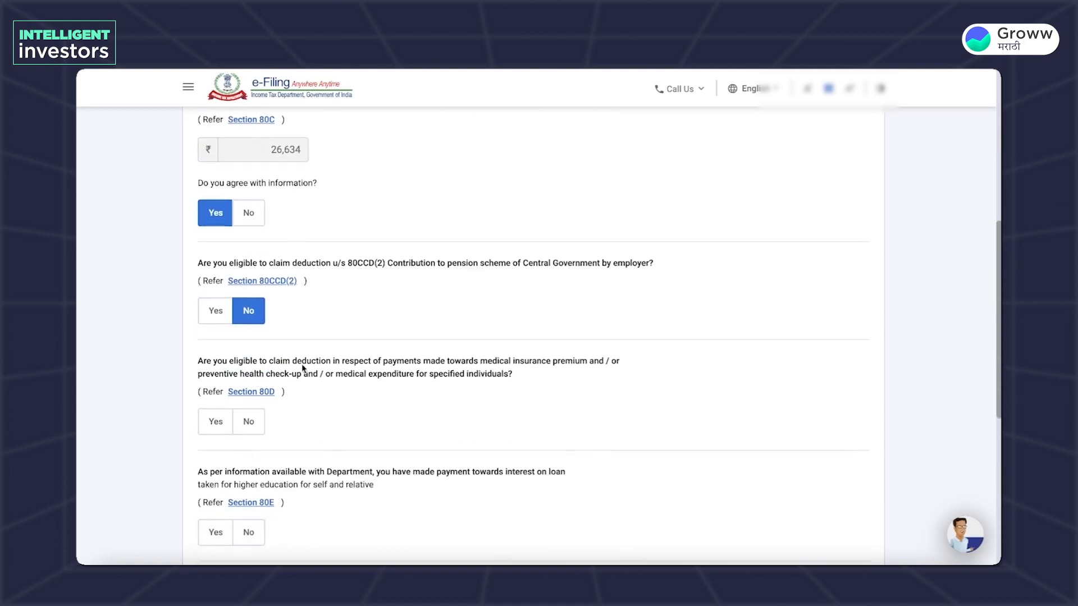
{"action": "left_click", "coordinate": [224, 424]}
{"action": "scroll", "coordinate": [264, 401], "scroll_direction": "down", "scroll_amount": 1}
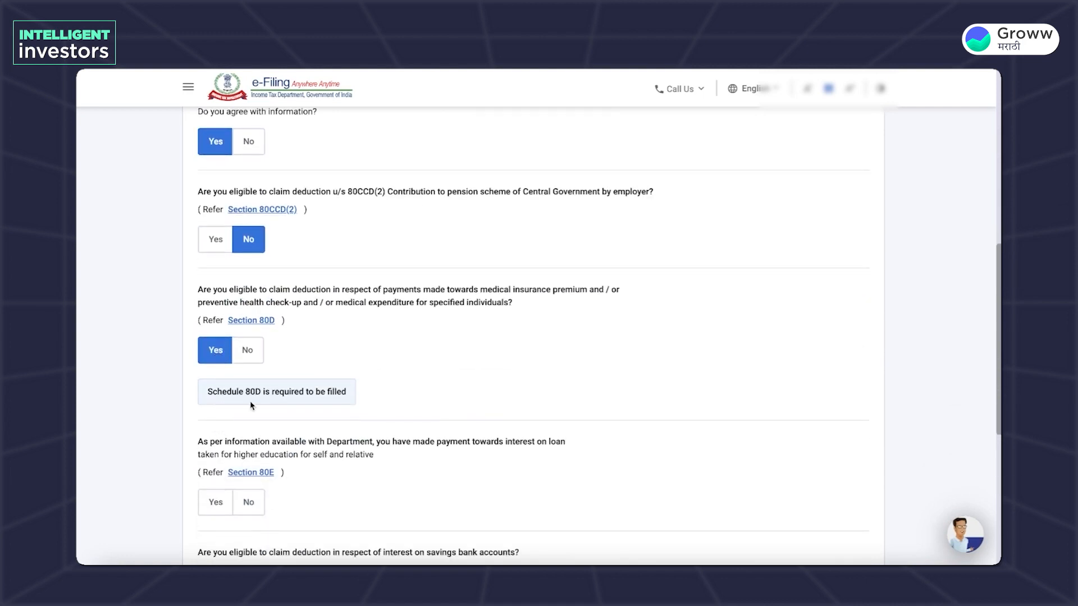
Step: Answer No to section 80E education loan interest, Yes to section 80TTA savings interest and No to any other deduction, and continue
{"action": "left_click", "coordinate": [249, 502]}
{"action": "scroll", "coordinate": [248, 502], "scroll_direction": "down", "scroll_amount": 3}
{"action": "left_click", "coordinate": [216, 305]}
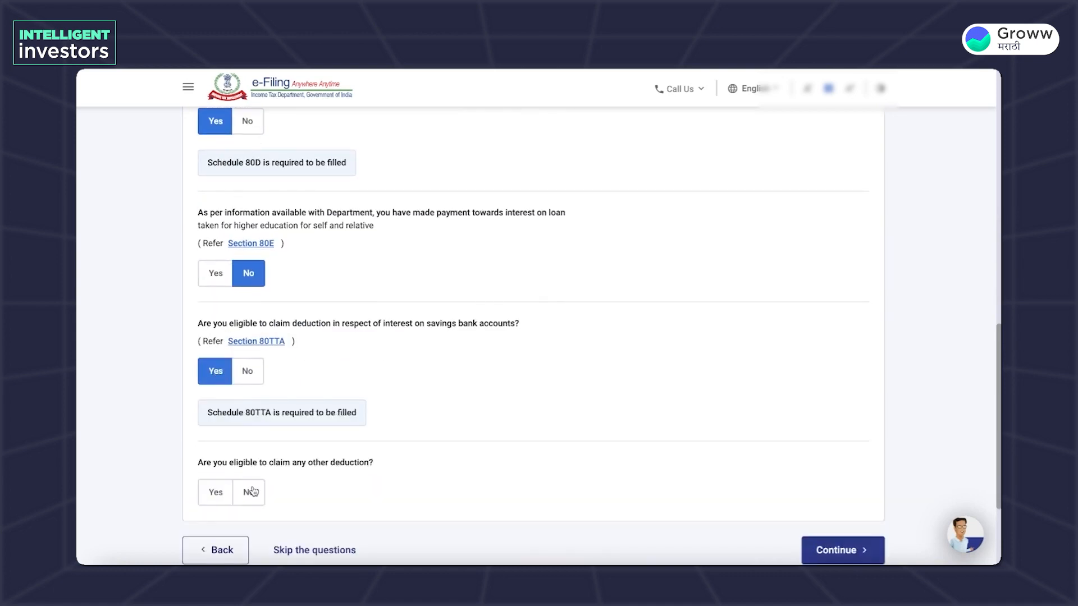
{"action": "left_click", "coordinate": [249, 493]}
{"action": "scroll", "coordinate": [863, 438], "scroll_direction": "down", "scroll_amount": 1}
{"action": "left_click", "coordinate": [863, 438]}
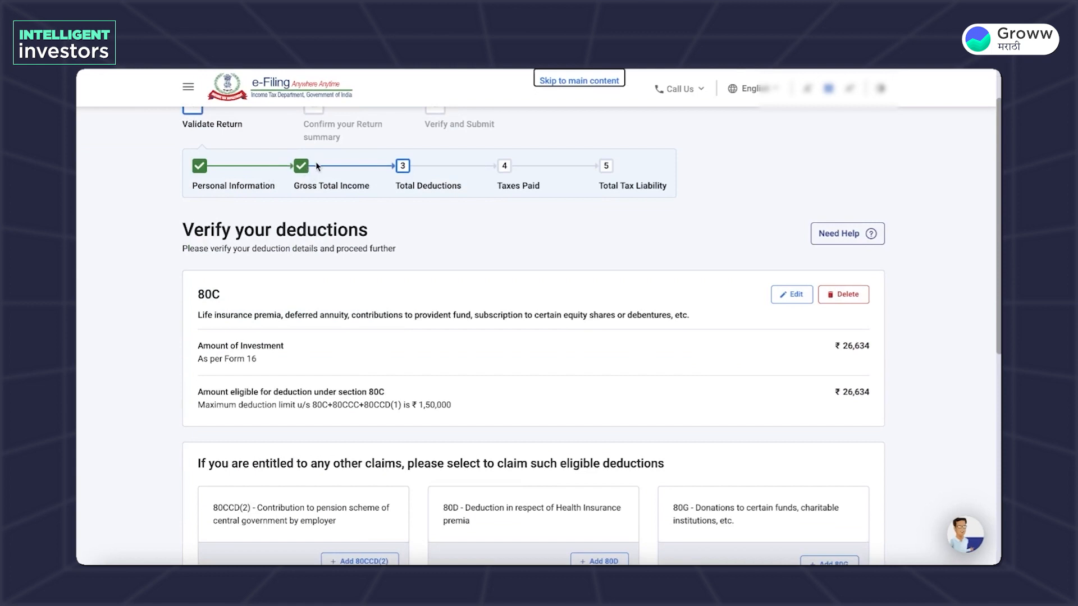
Step: For the section 80D deduction, answer No for senior citizens in the family and set Self & Family health insurance to 9897
{"action": "scroll", "coordinate": [388, 289], "scroll_direction": "down", "scroll_amount": 1}
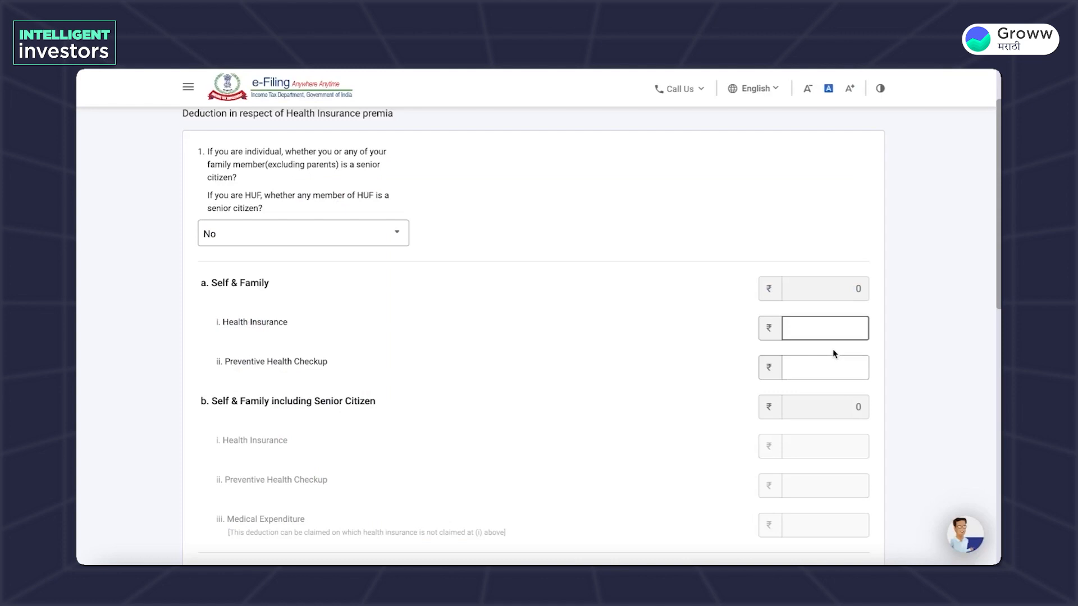
{"action": "type", "text": "9897"}
{"action": "left_click", "coordinate": [848, 366]}
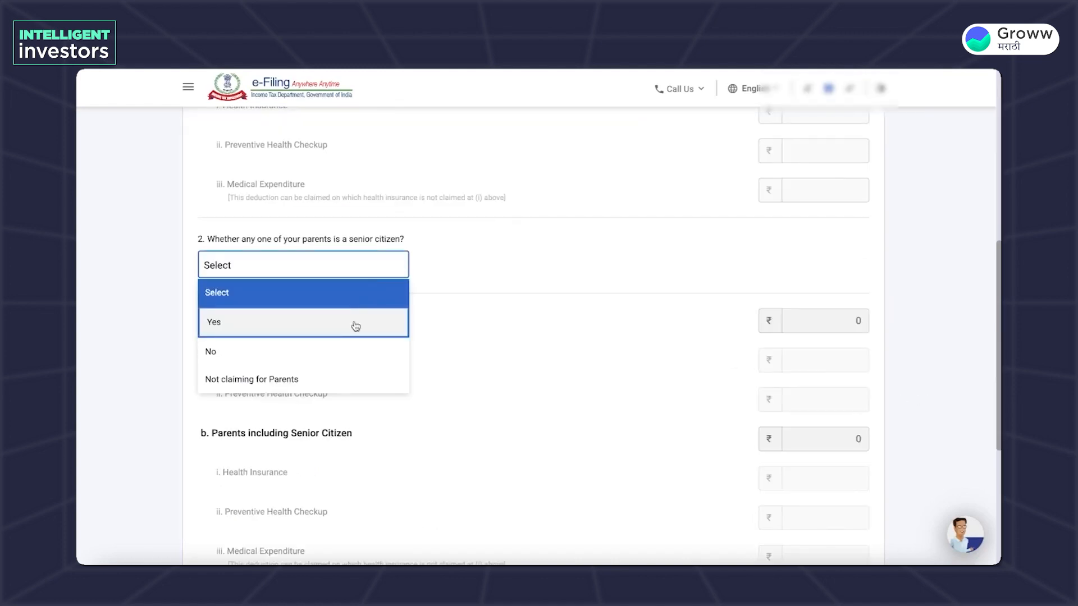
Step: Answer No for senior citizen parents, enter 0 for the parents' health insurance and preventive health checkup, and add the 80D deduction
{"action": "left_click", "coordinate": [339, 361]}
{"action": "scroll", "coordinate": [463, 388], "scroll_direction": "down", "scroll_amount": 5}
{"action": "scroll", "coordinate": [462, 388], "scroll_direction": "up", "scroll_amount": 3}
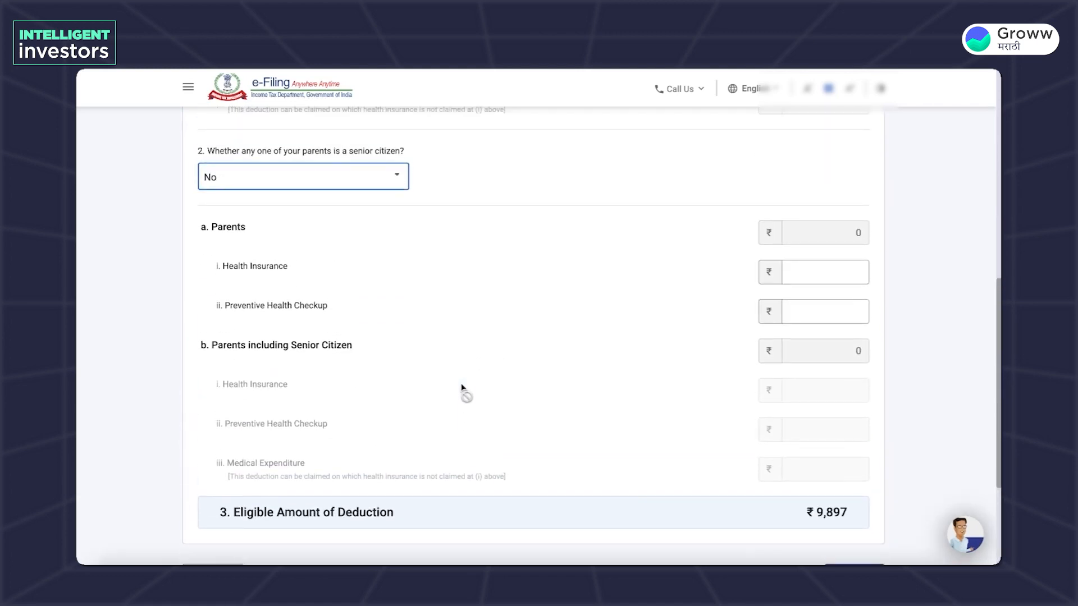
{"action": "left_click", "coordinate": [822, 274]}
{"action": "type", "text": "0"}
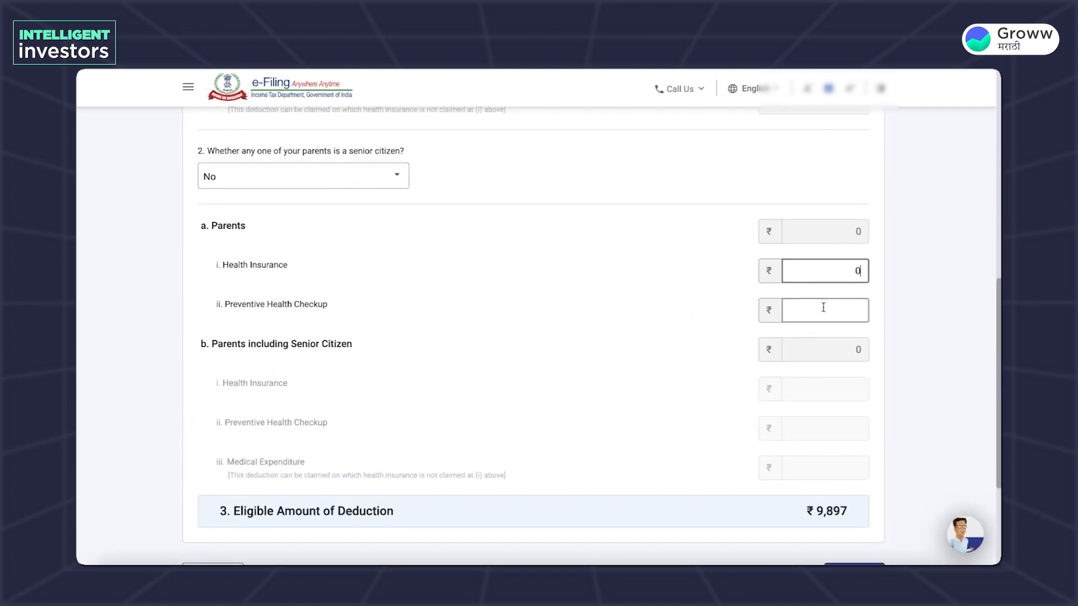
{"action": "left_click", "coordinate": [826, 313]}
{"action": "type", "text": "0"}
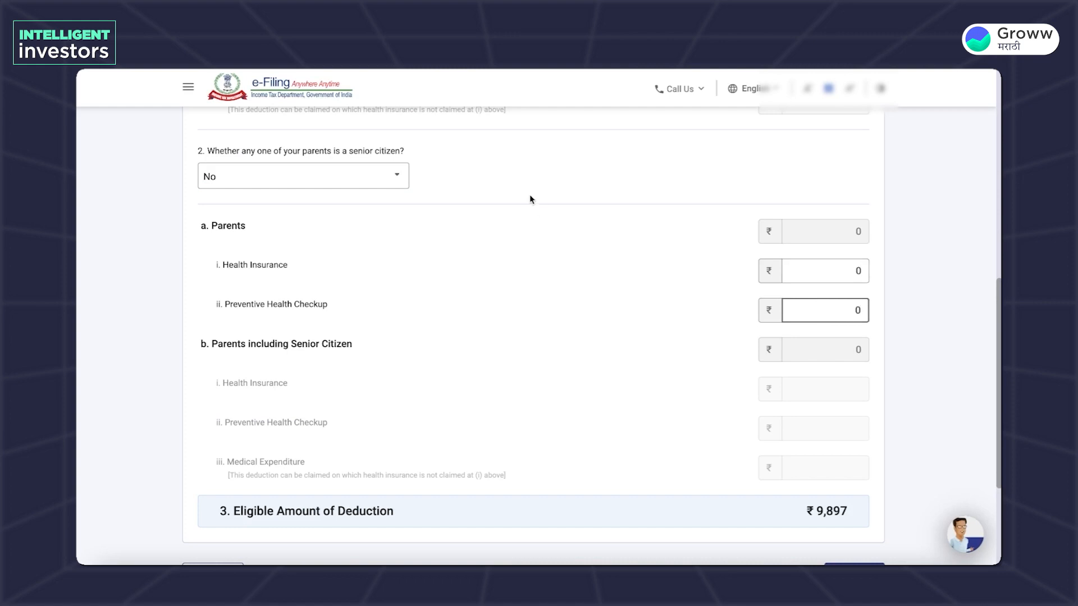
{"action": "left_click", "coordinate": [650, 294]}
{"action": "scroll", "coordinate": [445, 271], "scroll_direction": "down", "scroll_amount": 3}
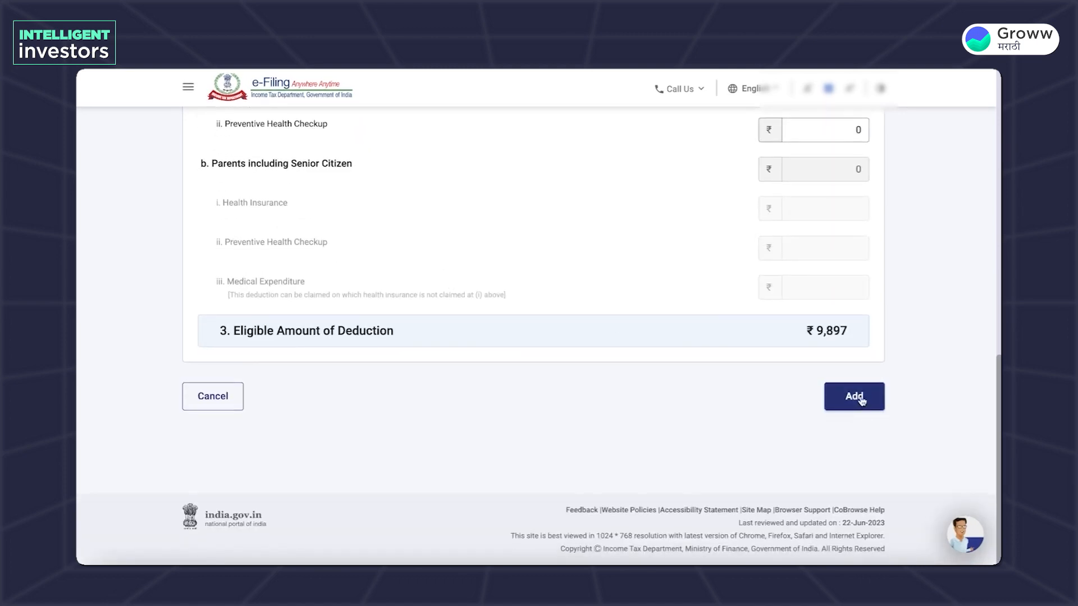
{"action": "left_click", "coordinate": [855, 396]}
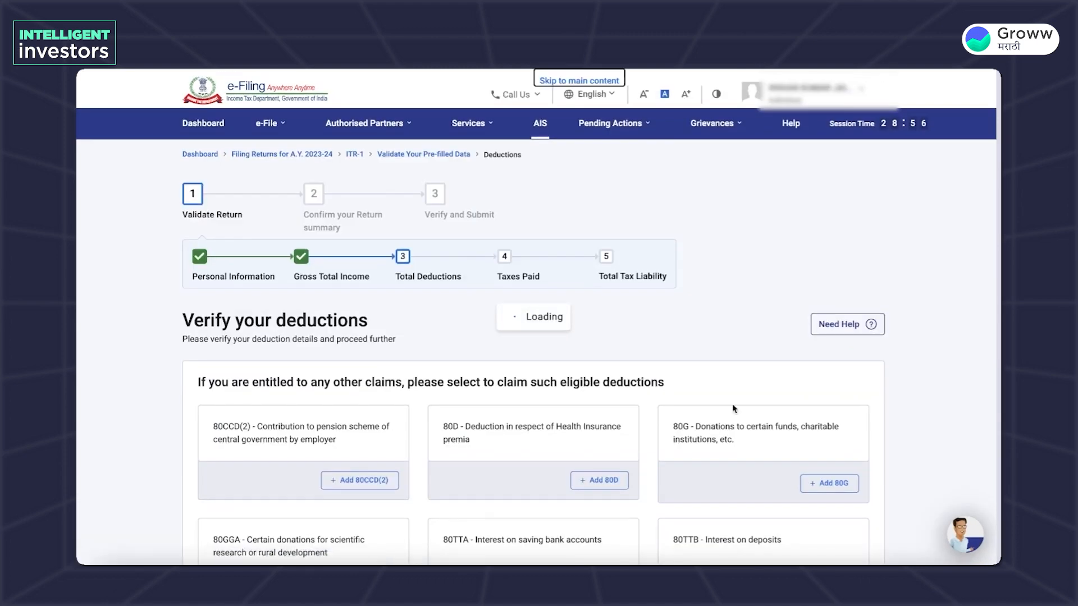
Step: Add a section 80TTA deduction of 2728 for interest on saving bank accounts
{"action": "scroll", "coordinate": [766, 417], "scroll_direction": "down", "scroll_amount": 6}
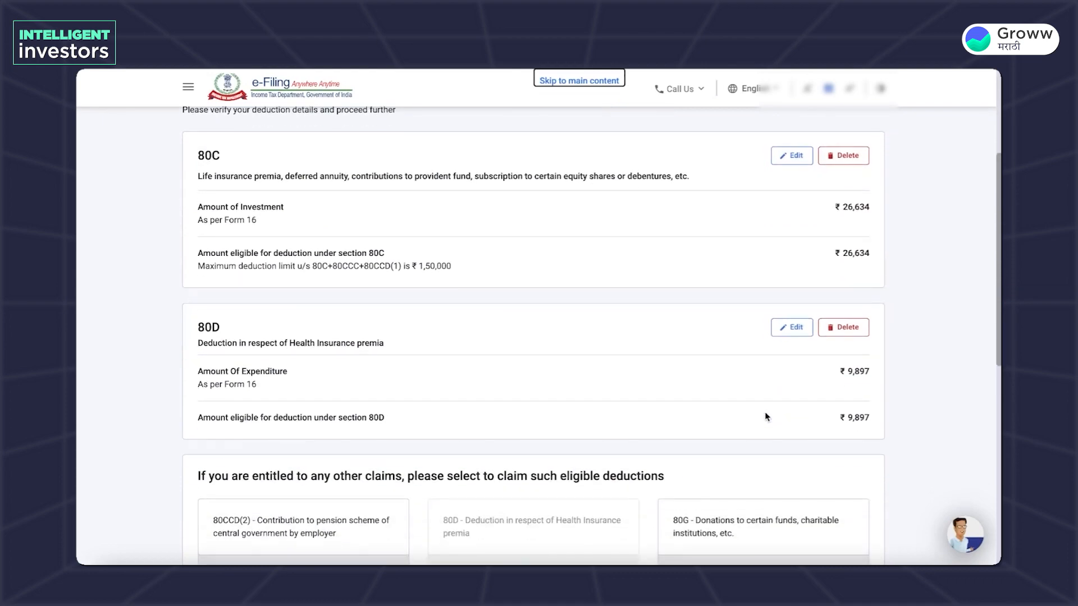
{"action": "scroll", "coordinate": [766, 417], "scroll_direction": "down", "scroll_amount": 2}
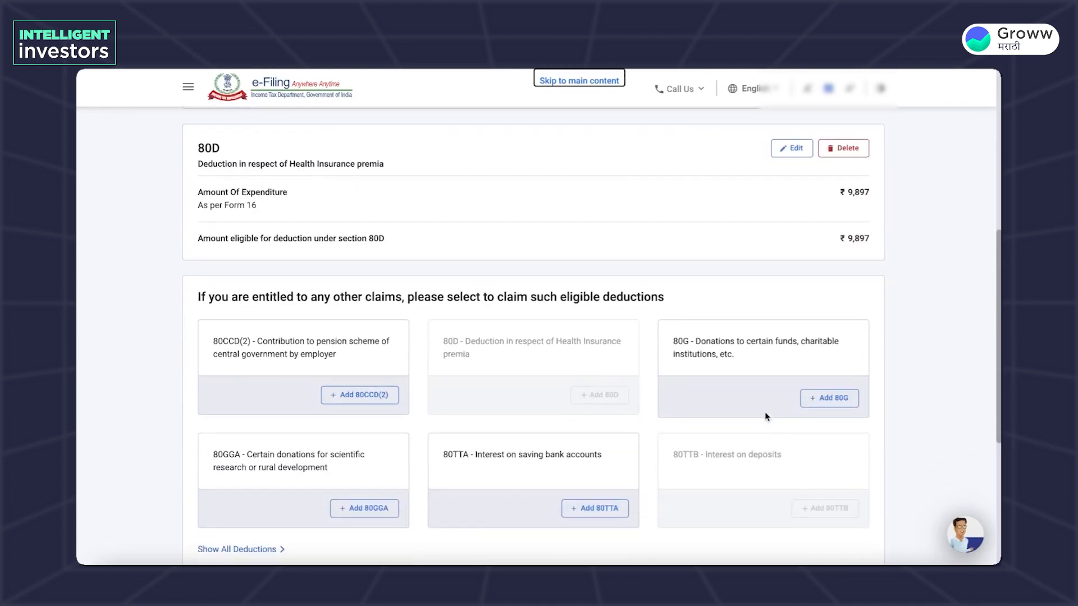
{"action": "scroll", "coordinate": [646, 482], "scroll_direction": "down", "scroll_amount": 2}
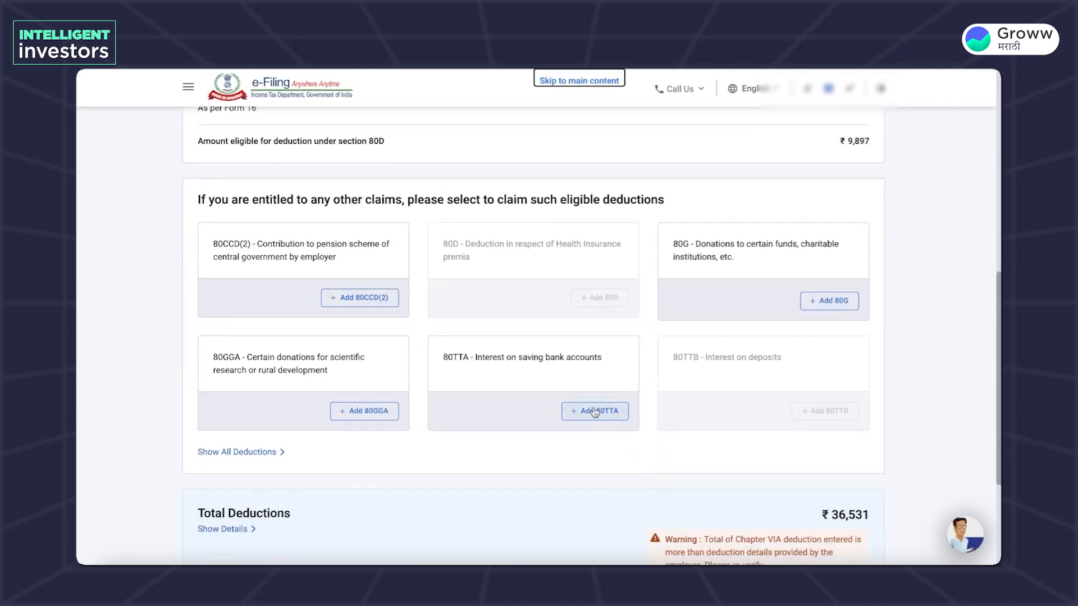
{"action": "scroll", "coordinate": [348, 242], "scroll_direction": "up", "scroll_amount": 10}
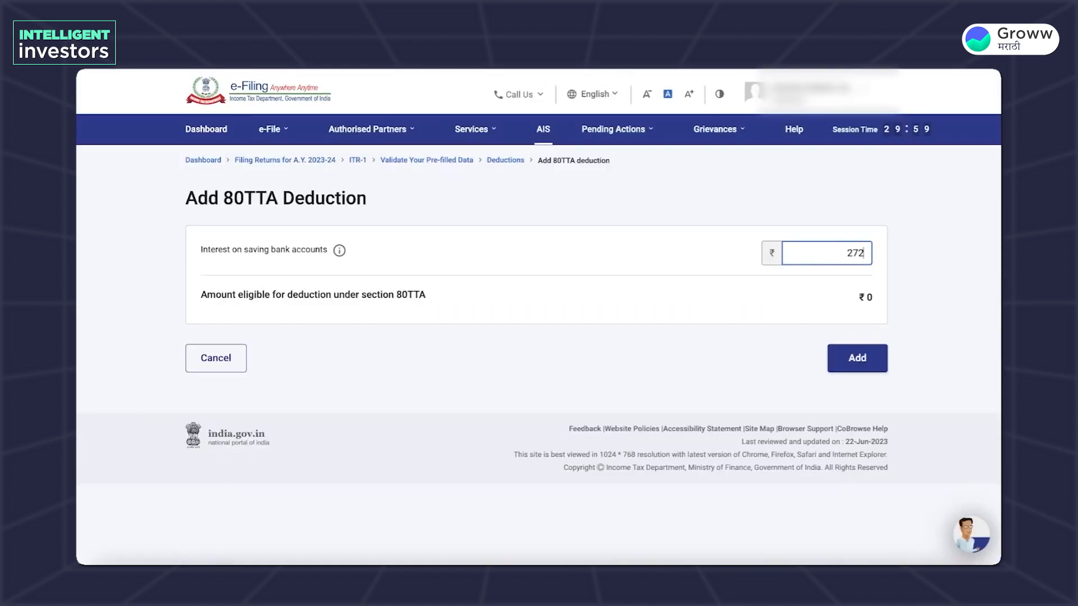
{"action": "type", "text": "8"}
{"action": "left_click", "coordinate": [858, 360]}
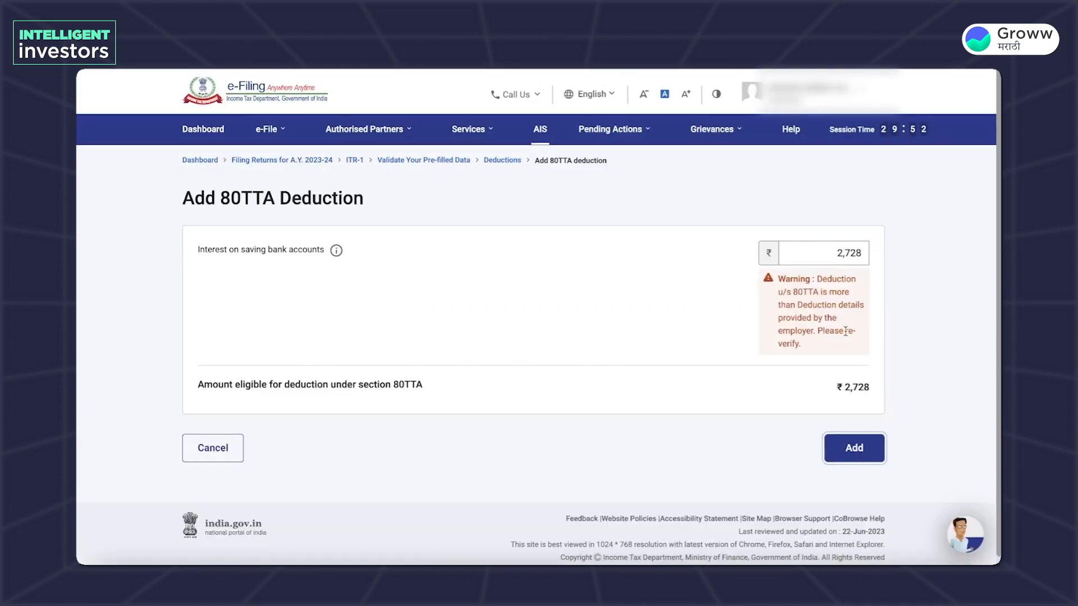
{"action": "left_click_drag", "start_coordinate": [818, 278], "coordinate": [821, 346]}
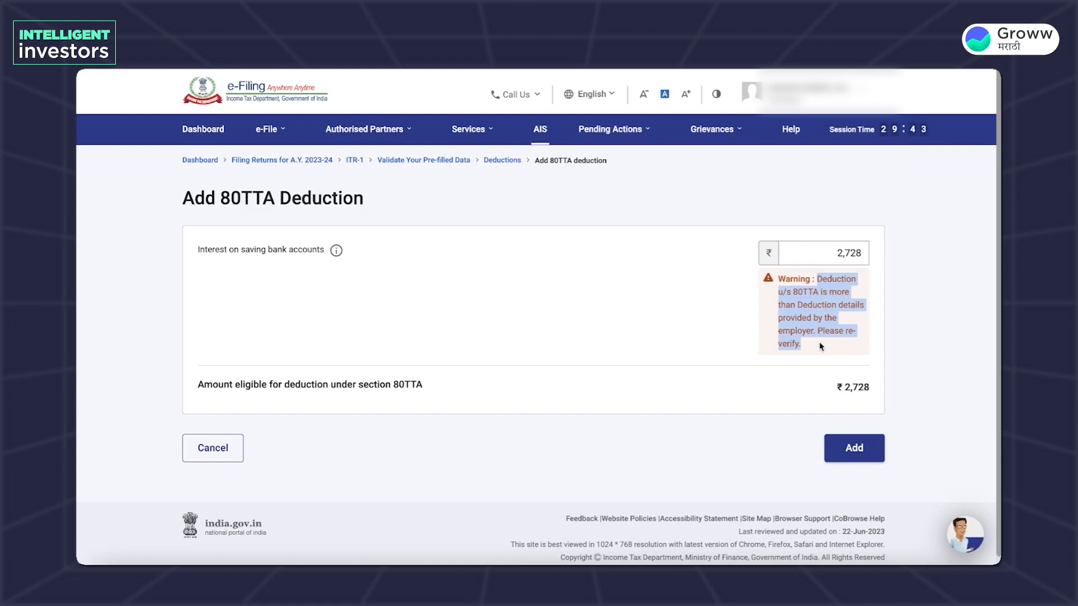
{"action": "left_click", "coordinate": [289, 253]}
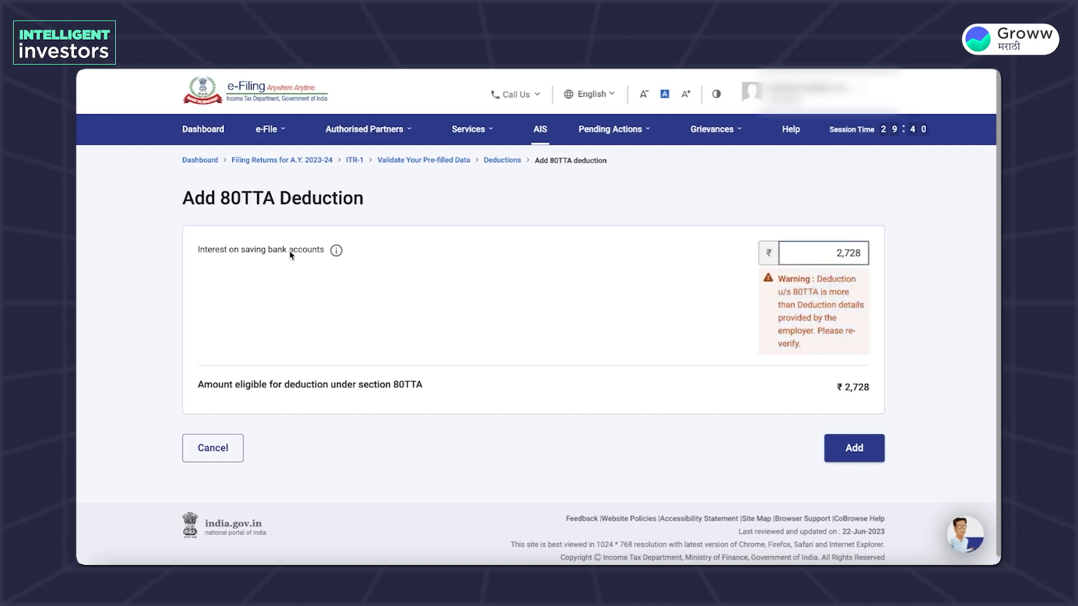
{"action": "left_click", "coordinate": [337, 254]}
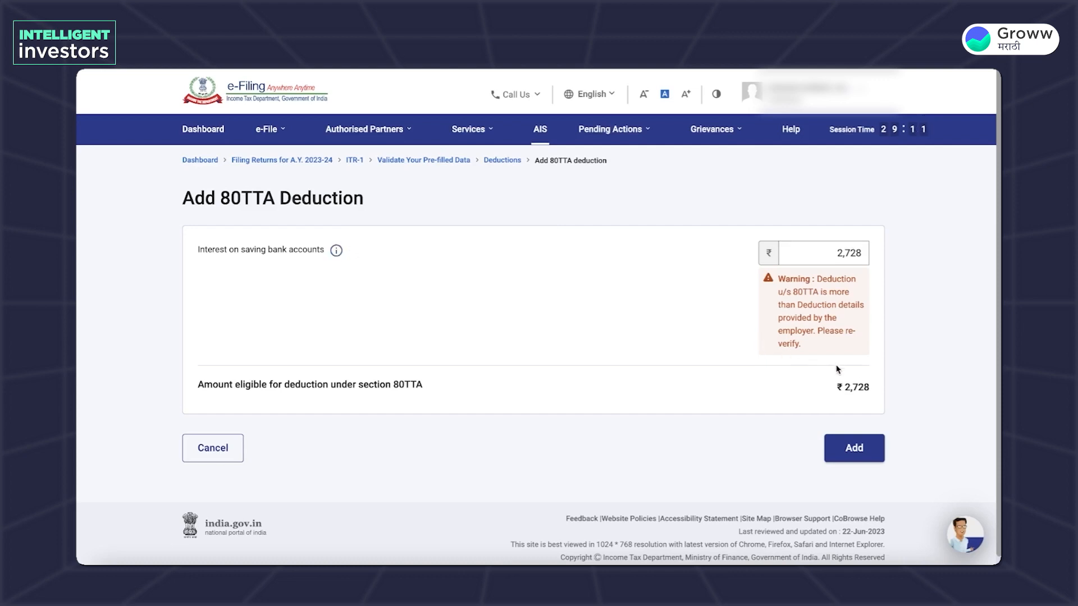
{"action": "left_click", "coordinate": [857, 452]}
Step: Review the 80C, 80D and 80TTA entries and the deductions total, and confirm the Total Deductions section
{"action": "scroll", "coordinate": [739, 398], "scroll_direction": "down", "scroll_amount": 10}
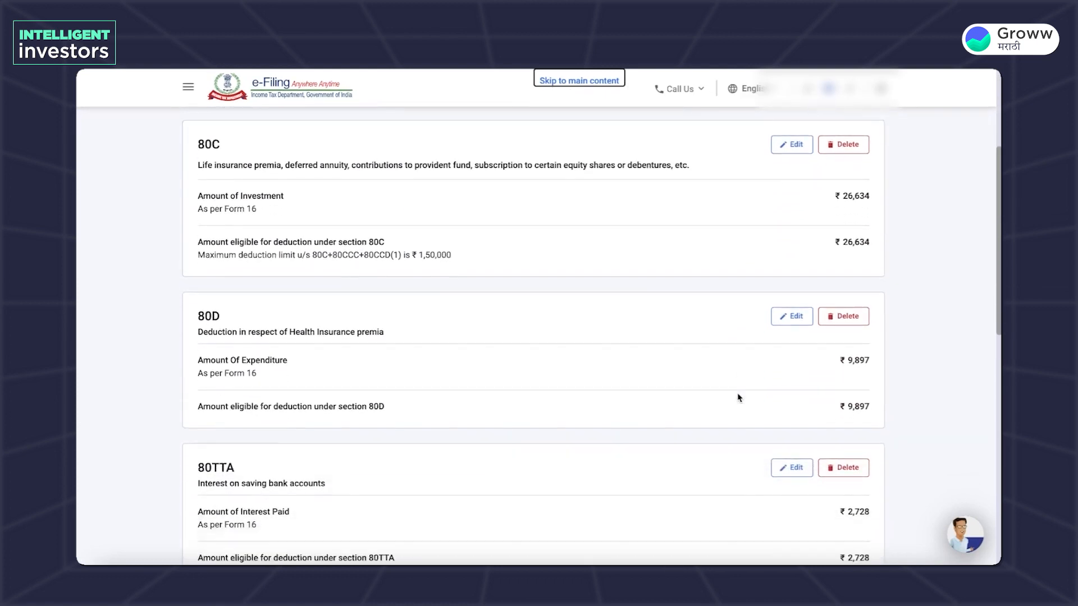
{"action": "scroll", "coordinate": [739, 398], "scroll_direction": "down", "scroll_amount": 2}
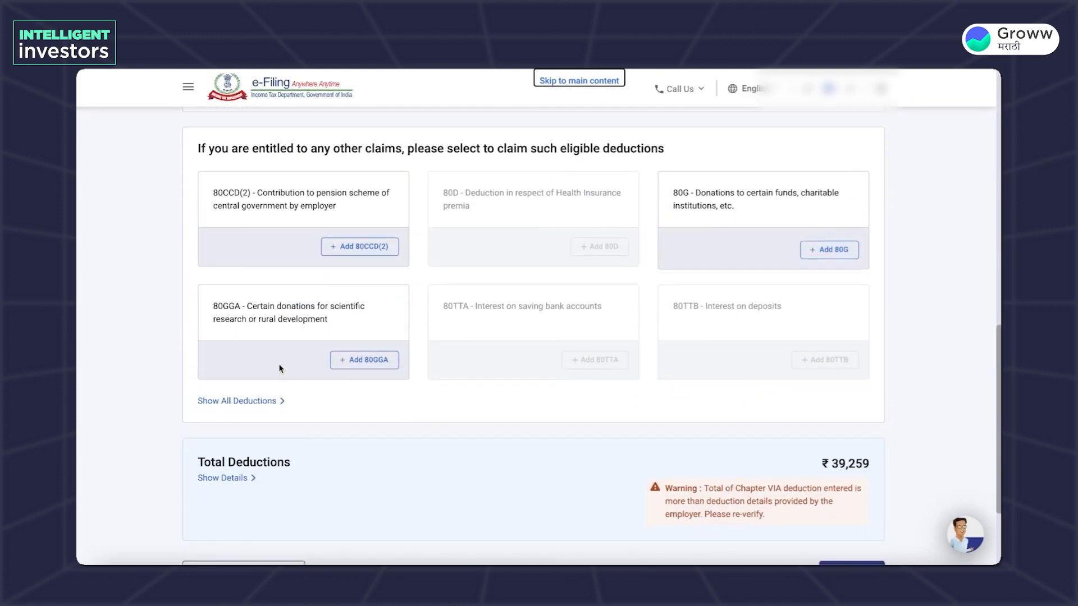
{"action": "scroll", "coordinate": [812, 430], "scroll_direction": "down", "scroll_amount": 2}
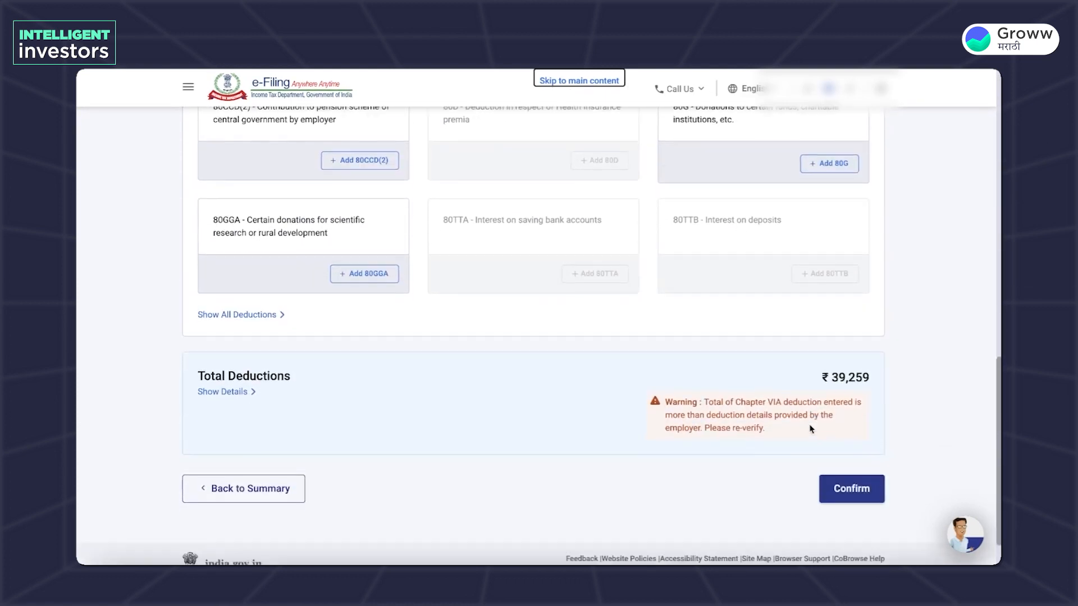
{"action": "left_click_drag", "start_coordinate": [715, 359], "coordinate": [783, 375]}
{"action": "left_click", "coordinate": [783, 376]}
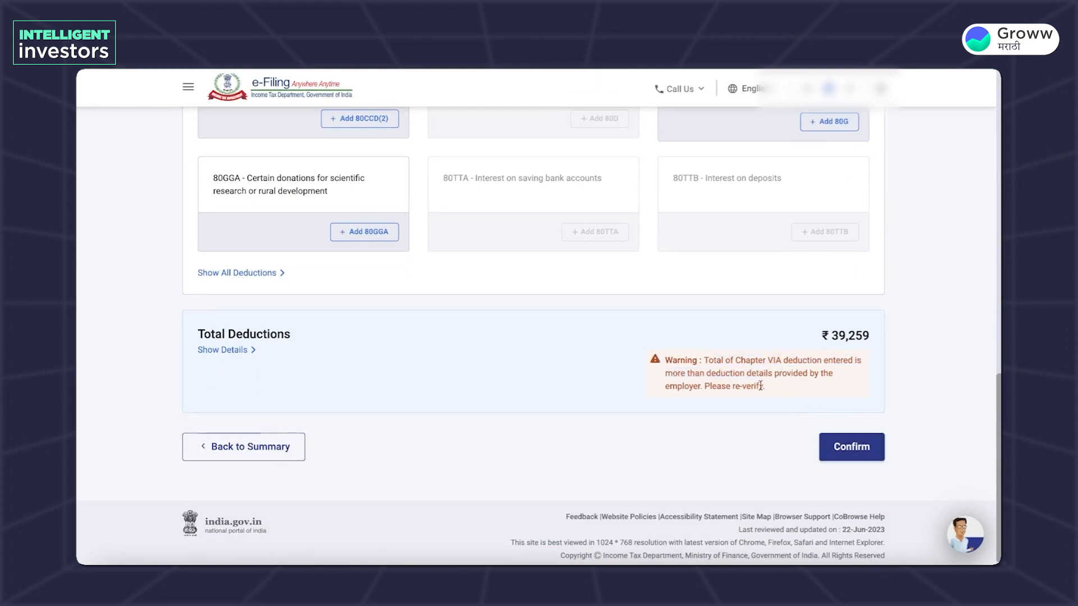
{"action": "left_click", "coordinate": [859, 457]}
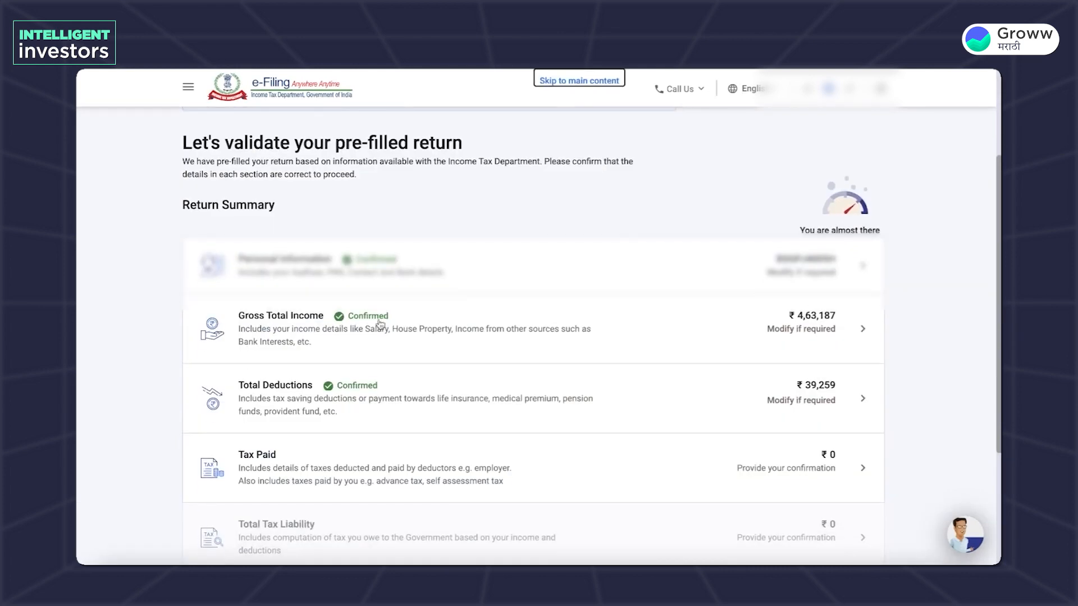
Step: Open the Tax Paid section, check the TDS, TCS and advance tax details, and confirm it
{"action": "scroll", "coordinate": [465, 472], "scroll_direction": "down", "scroll_amount": 3}
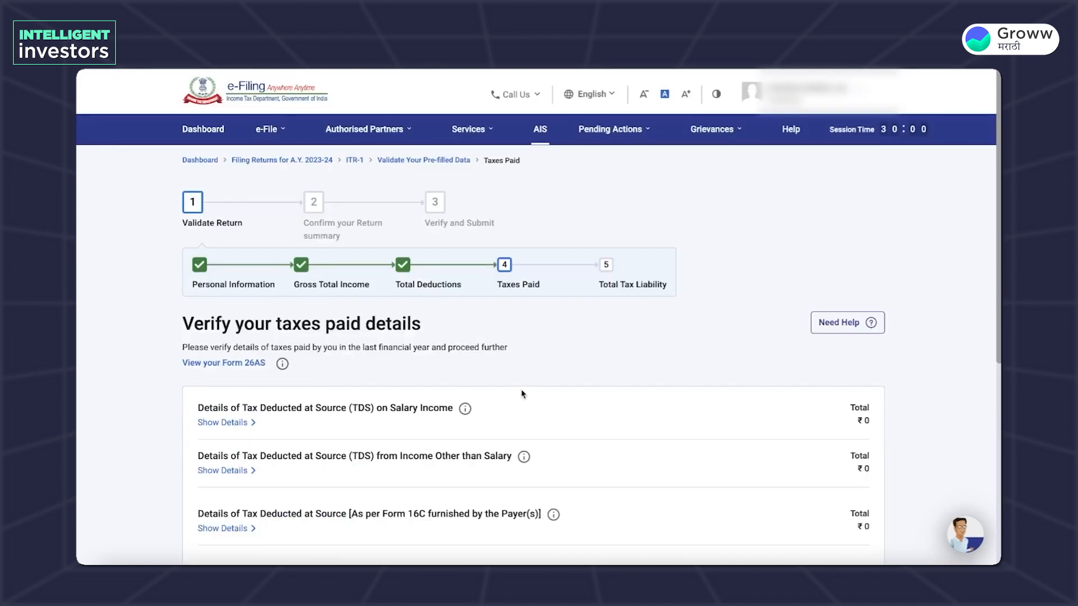
{"action": "scroll", "coordinate": [564, 436], "scroll_direction": "down", "scroll_amount": 5}
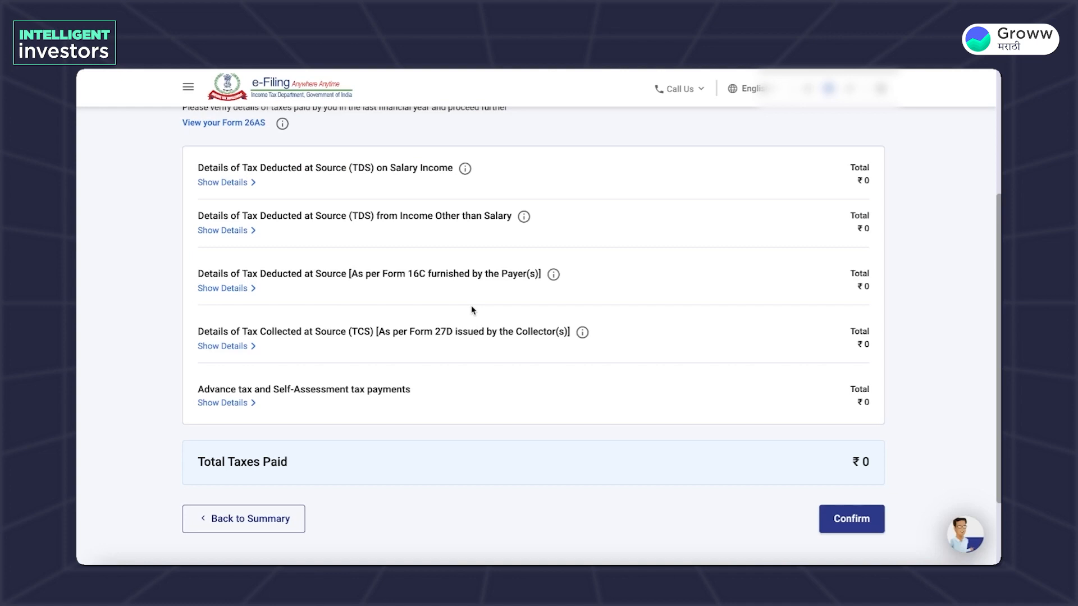
{"action": "scroll", "coordinate": [472, 310], "scroll_direction": "down", "scroll_amount": 1}
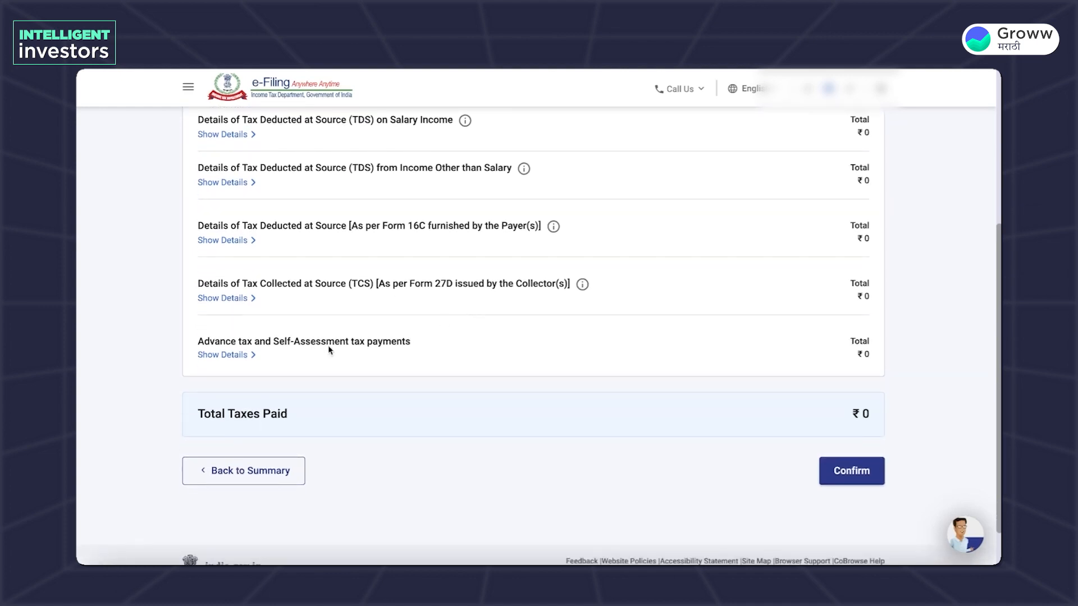
{"action": "left_click", "coordinate": [832, 474]}
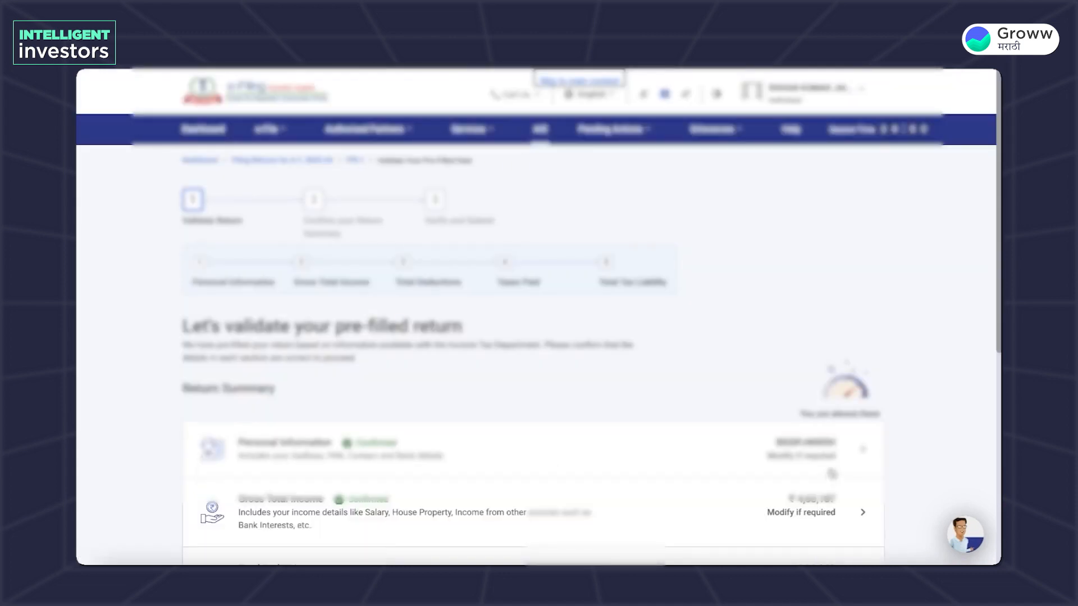
Step: Open the Total Tax Liability section, review the computation of income, tax, interest and fees, and confirm it
{"action": "scroll", "coordinate": [832, 476], "scroll_direction": "down", "scroll_amount": 6}
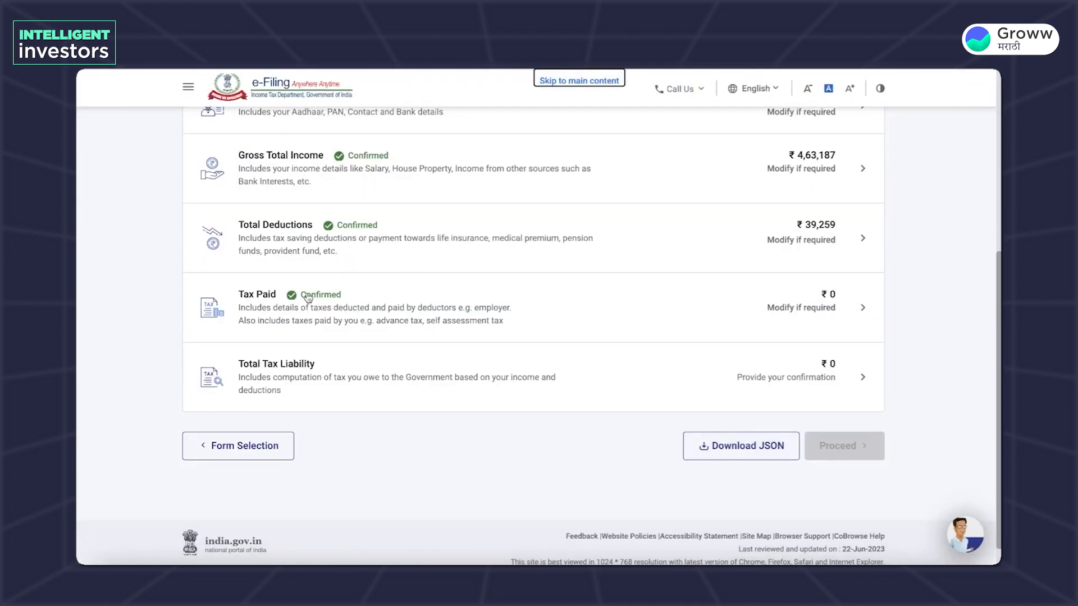
{"action": "left_click", "coordinate": [321, 364]}
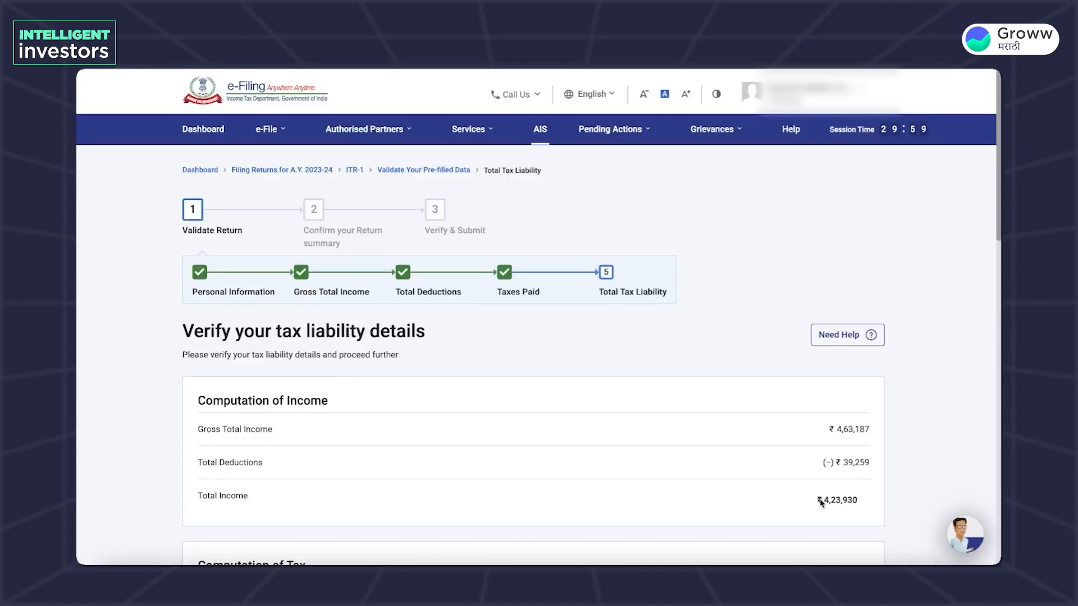
{"action": "scroll", "coordinate": [820, 500], "scroll_direction": "down", "scroll_amount": 5}
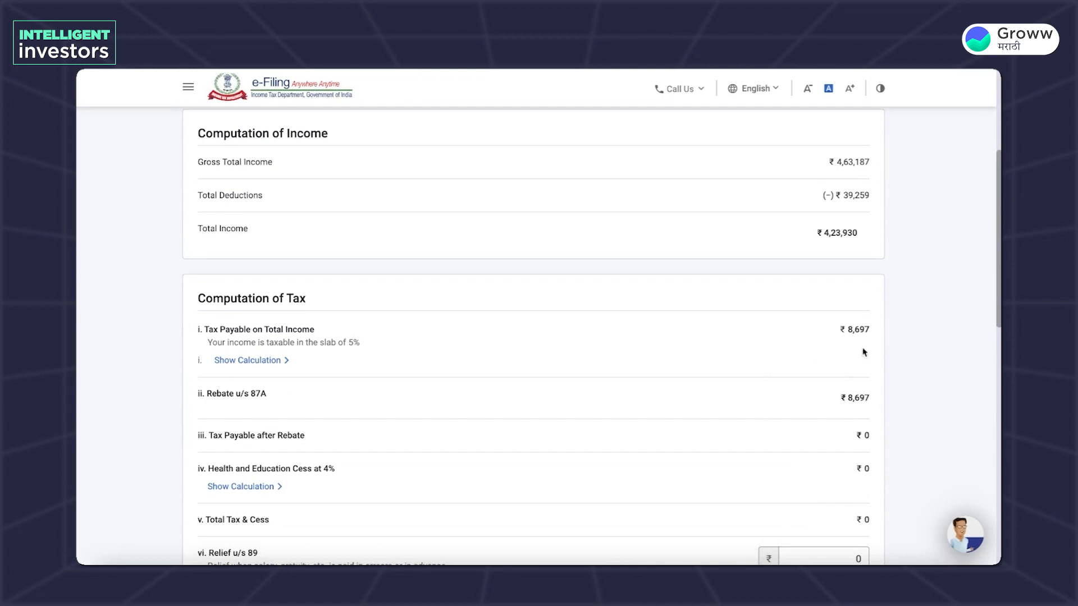
{"action": "scroll", "coordinate": [858, 419], "scroll_direction": "down", "scroll_amount": 3}
{"action": "scroll", "coordinate": [857, 419], "scroll_direction": "down", "scroll_amount": 6}
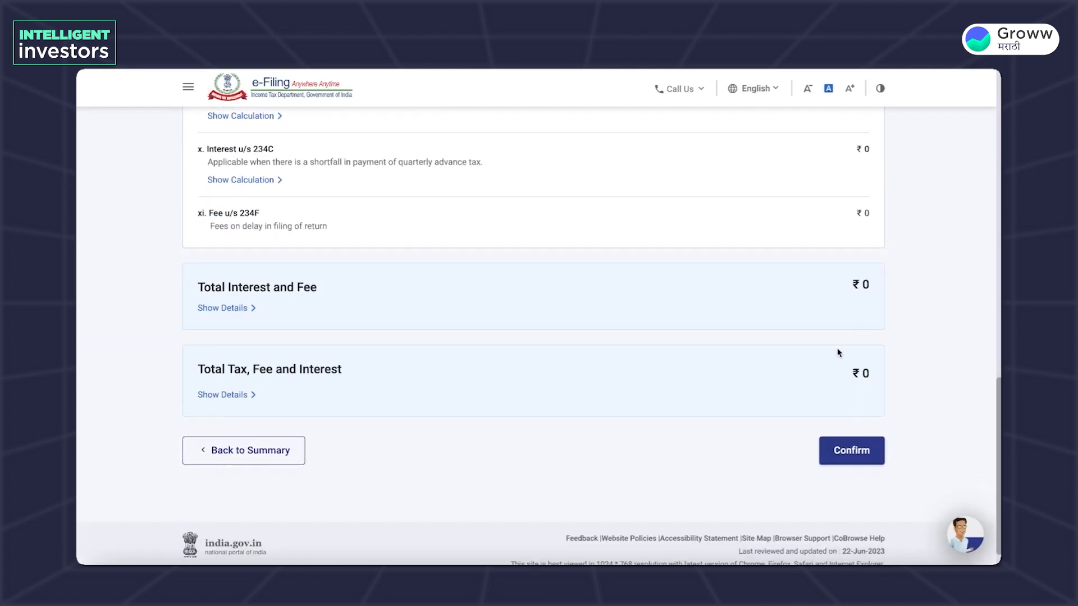
{"action": "left_click", "coordinate": [853, 449]}
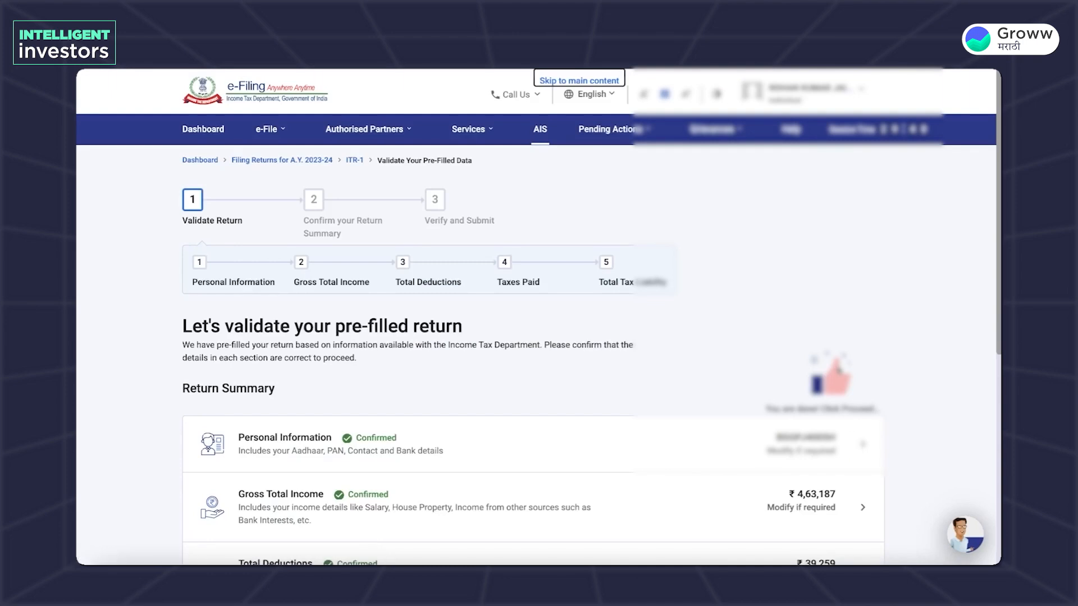
Step: Proceed from the validated return through the tax summary to the return preview, and accept the declaration
{"action": "scroll", "coordinate": [745, 376], "scroll_direction": "down", "scroll_amount": 7}
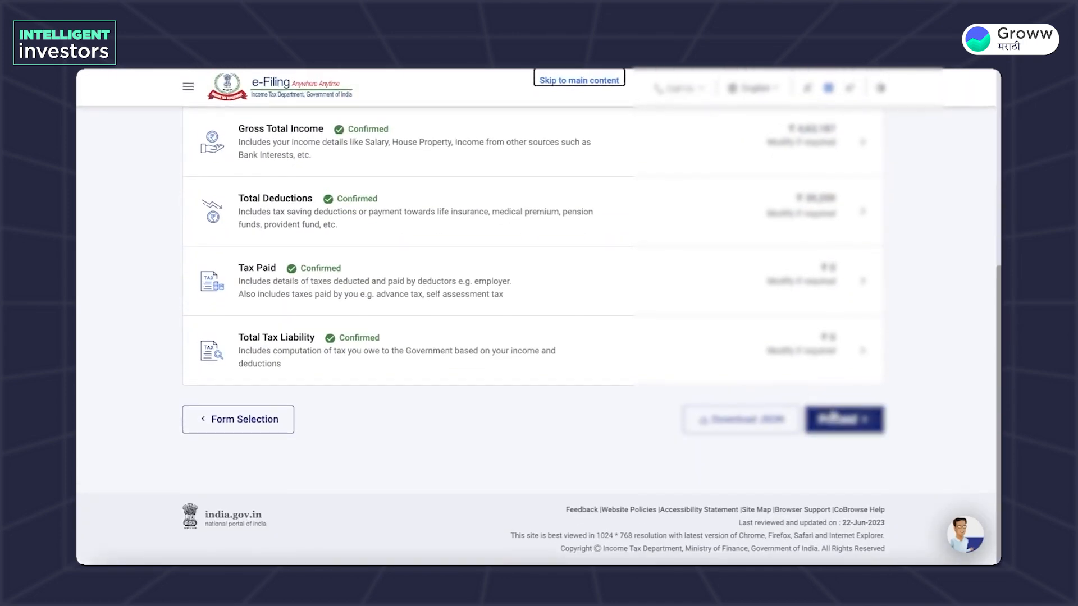
{"action": "left_click", "coordinate": [839, 419]}
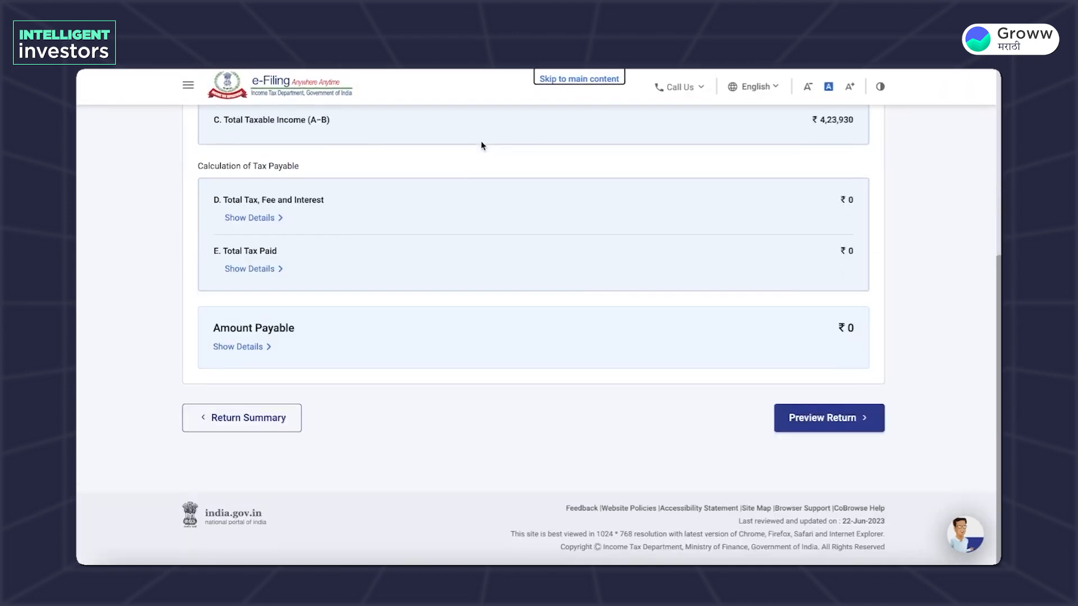
{"action": "left_click", "coordinate": [793, 420]}
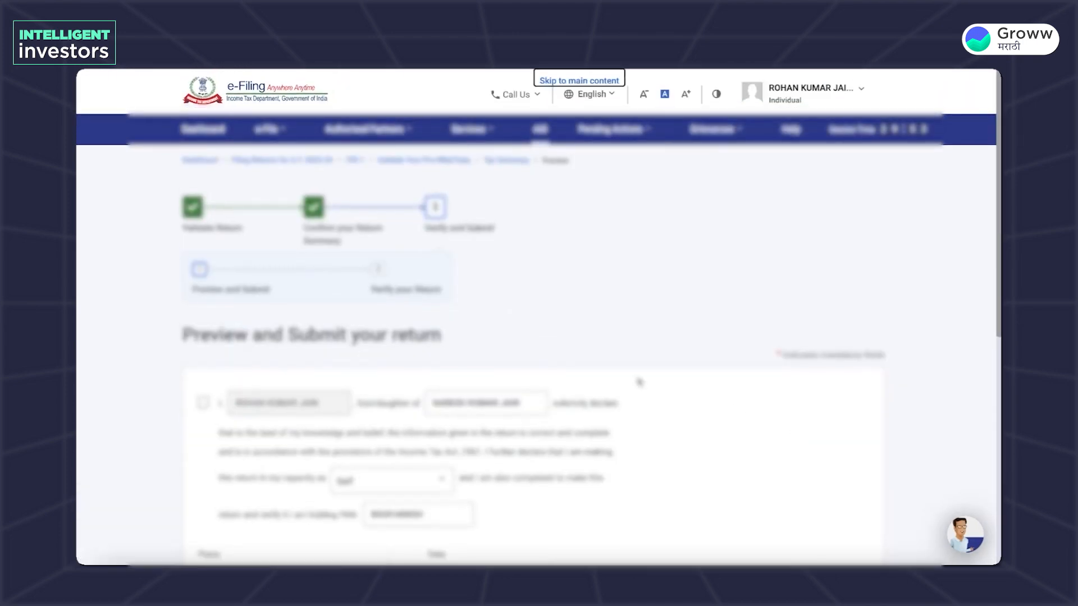
{"action": "scroll", "coordinate": [588, 374], "scroll_direction": "down", "scroll_amount": 2}
{"action": "left_click", "coordinate": [204, 314]}
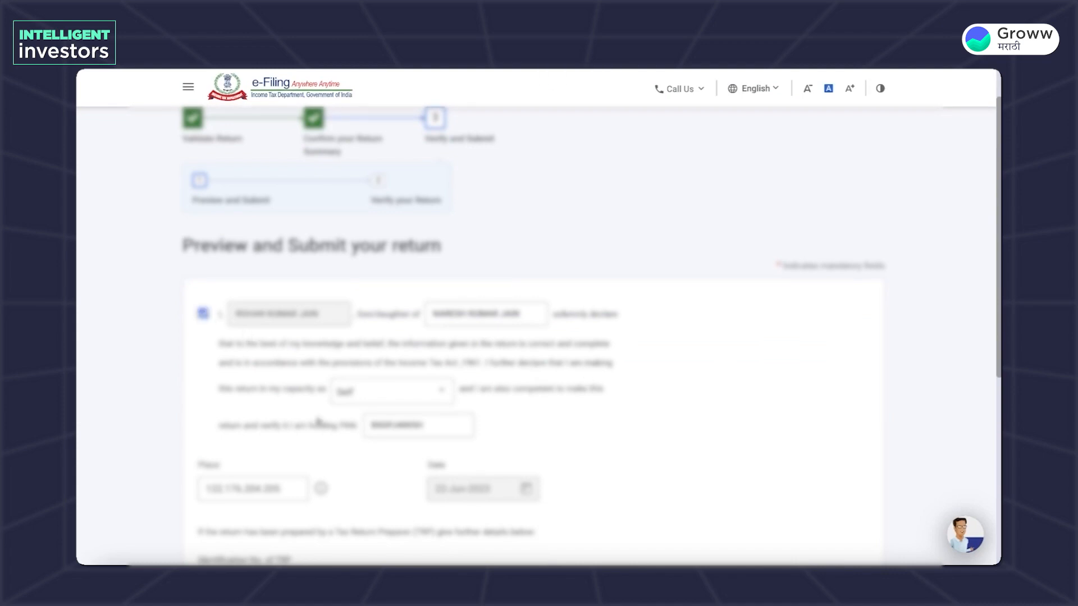
Step: Check the capacity, PAN and remaining fields of the declaration form and proceed to the full return preview
{"action": "scroll", "coordinate": [341, 453], "scroll_direction": "down", "scroll_amount": 2}
{"action": "left_click", "coordinate": [393, 318]}
{"action": "left_click", "coordinate": [393, 318]}
{"action": "left_click", "coordinate": [436, 350]}
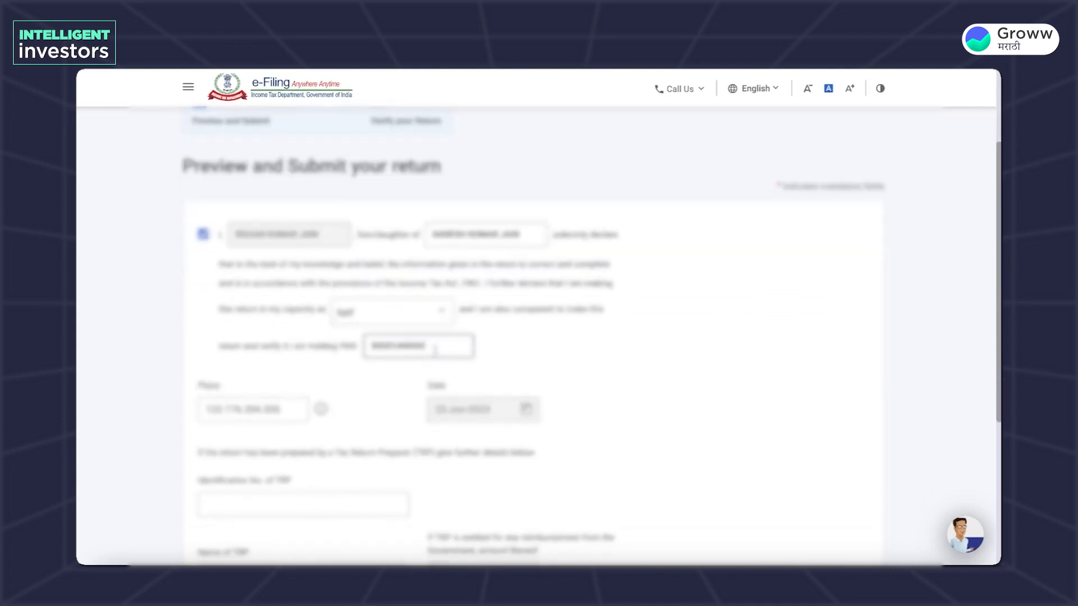
{"action": "scroll", "coordinate": [579, 358], "scroll_direction": "down", "scroll_amount": 2}
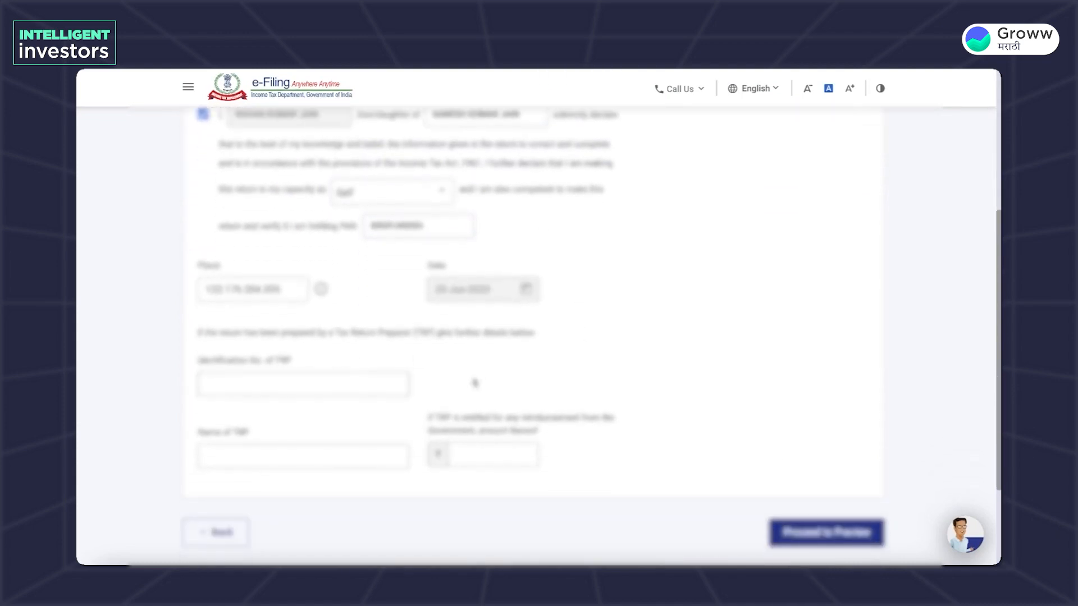
{"action": "left_click", "coordinate": [777, 542]}
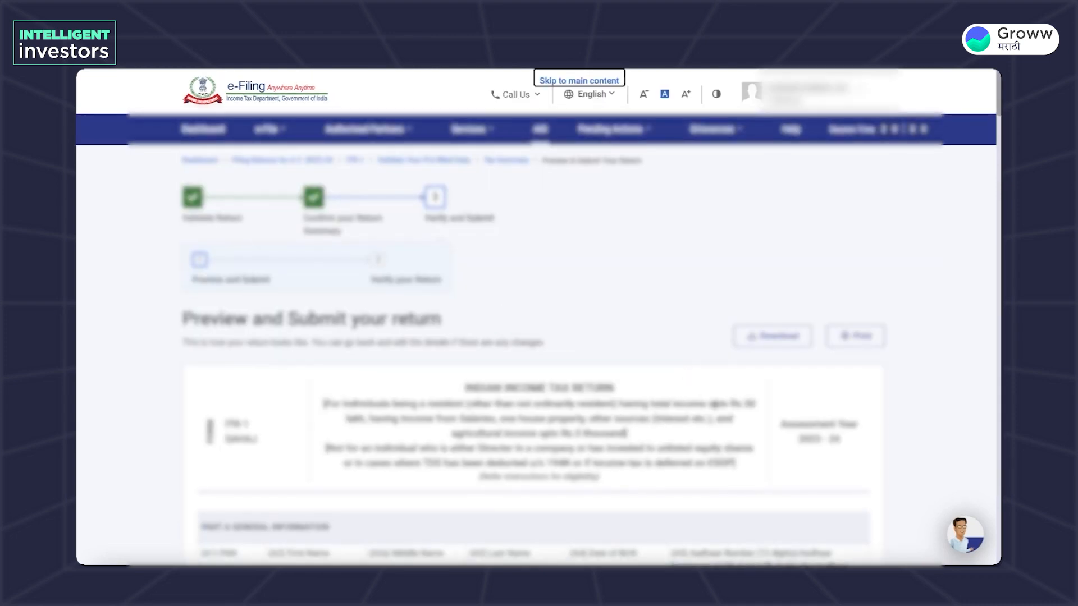
Step: Look through the previewed ITR-1 return to its end, submit it for validation and proceed to verification
{"action": "scroll", "coordinate": [716, 402], "scroll_direction": "down", "scroll_amount": 15}
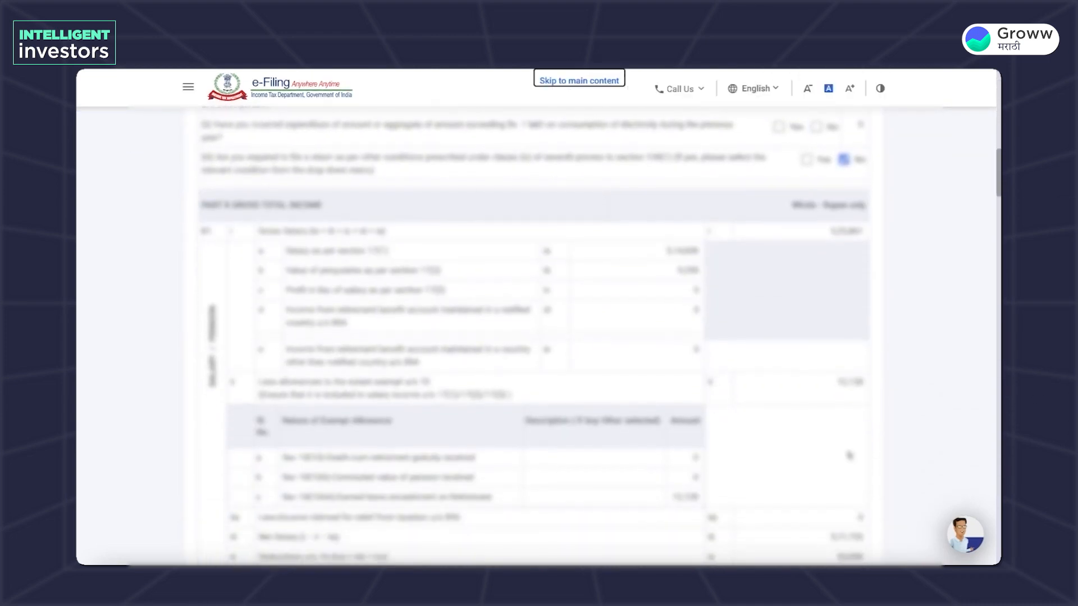
{"action": "scroll", "coordinate": [895, 431], "scroll_direction": "down", "scroll_amount": 15}
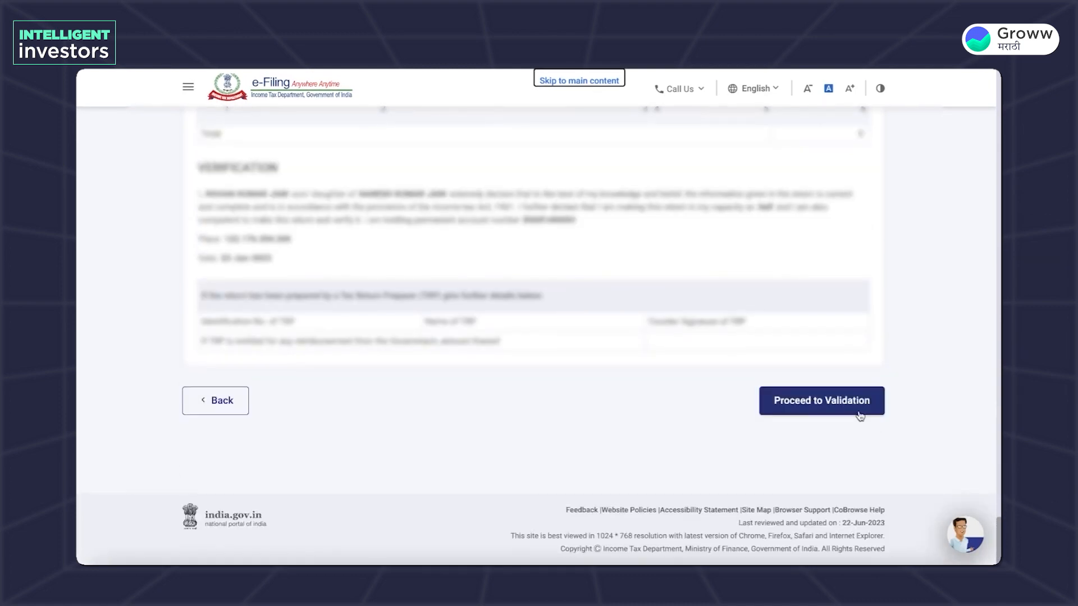
{"action": "left_click", "coordinate": [860, 416]}
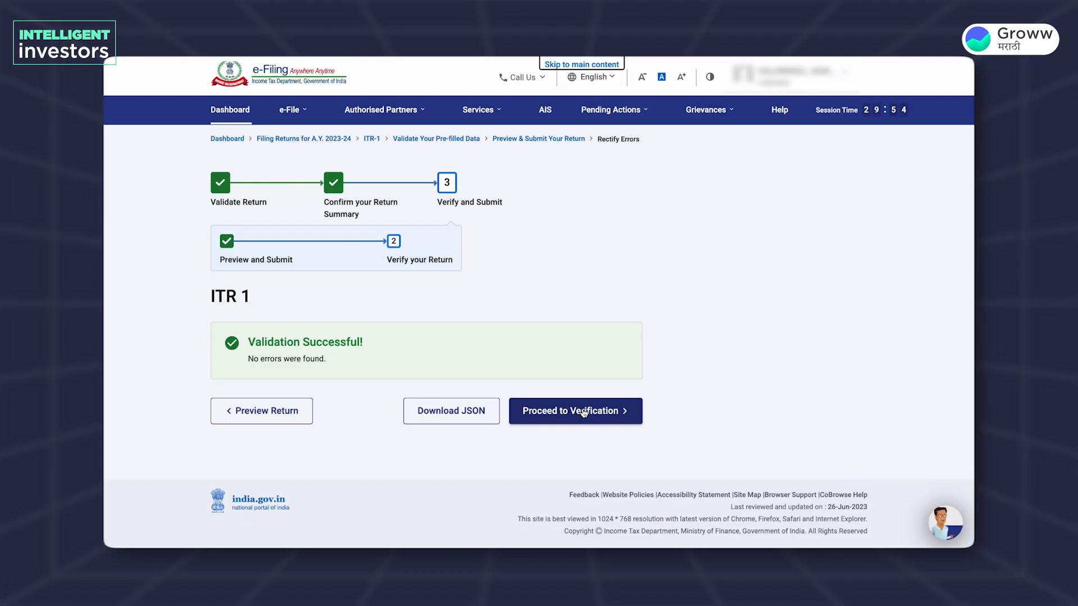
{"action": "left_click", "coordinate": [584, 413]}
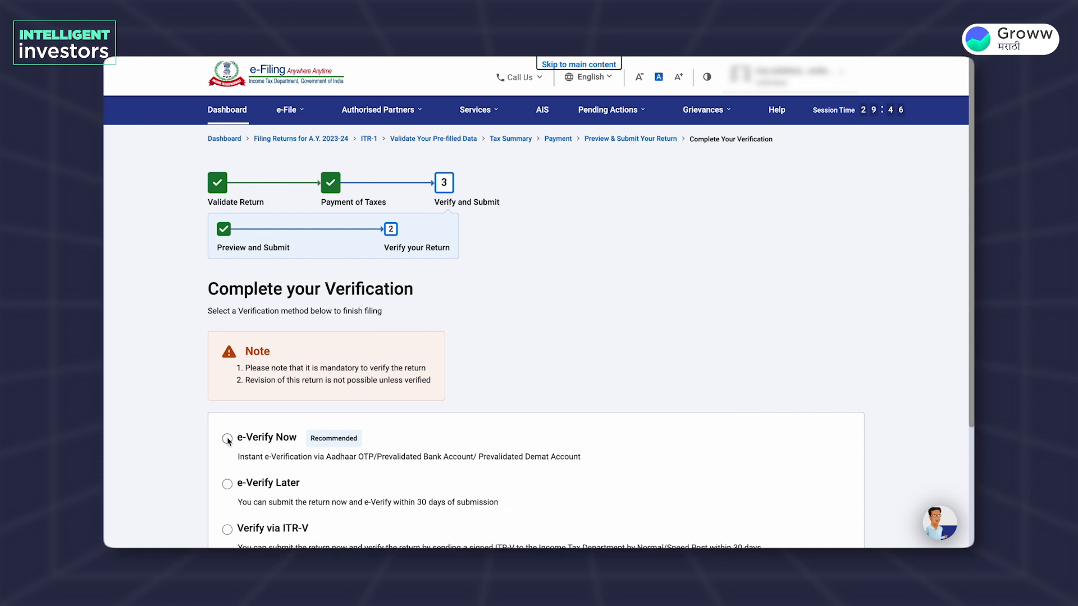
Step: Choose e-Verify Now as the verification method for the return and continue
{"action": "left_click_drag", "start_coordinate": [967, 293], "coordinate": [968, 373]}
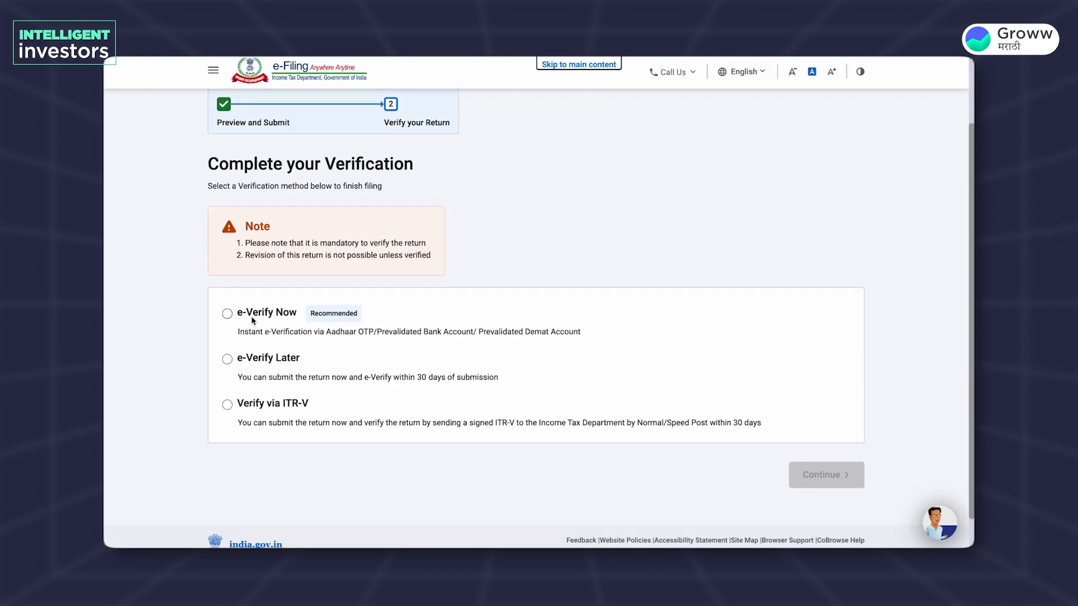
{"action": "left_click", "coordinate": [228, 314]}
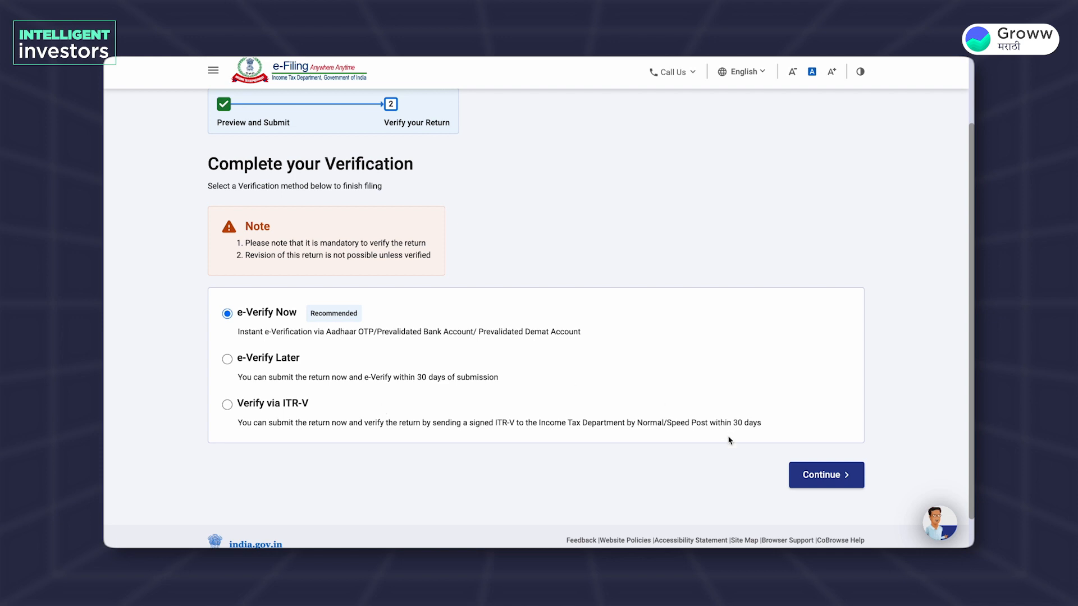
{"action": "left_click", "coordinate": [811, 476]}
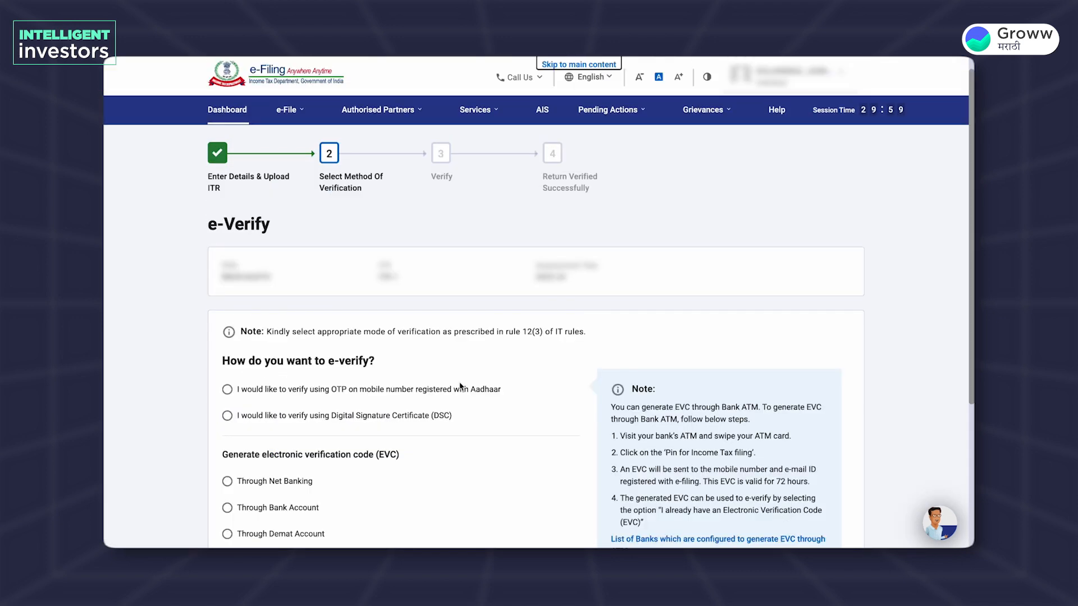
Step: Choose to e-verify using an OTP on the mobile number registered with Aadhaar and continue
{"action": "scroll", "coordinate": [522, 374], "scroll_direction": "down", "scroll_amount": 2}
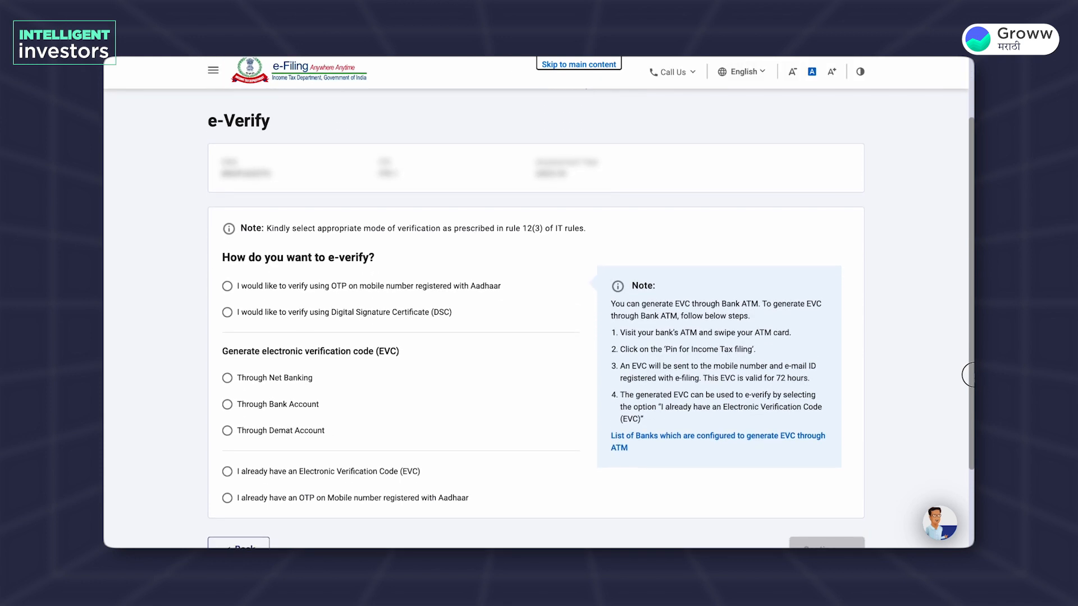
{"action": "left_click", "coordinate": [223, 288]}
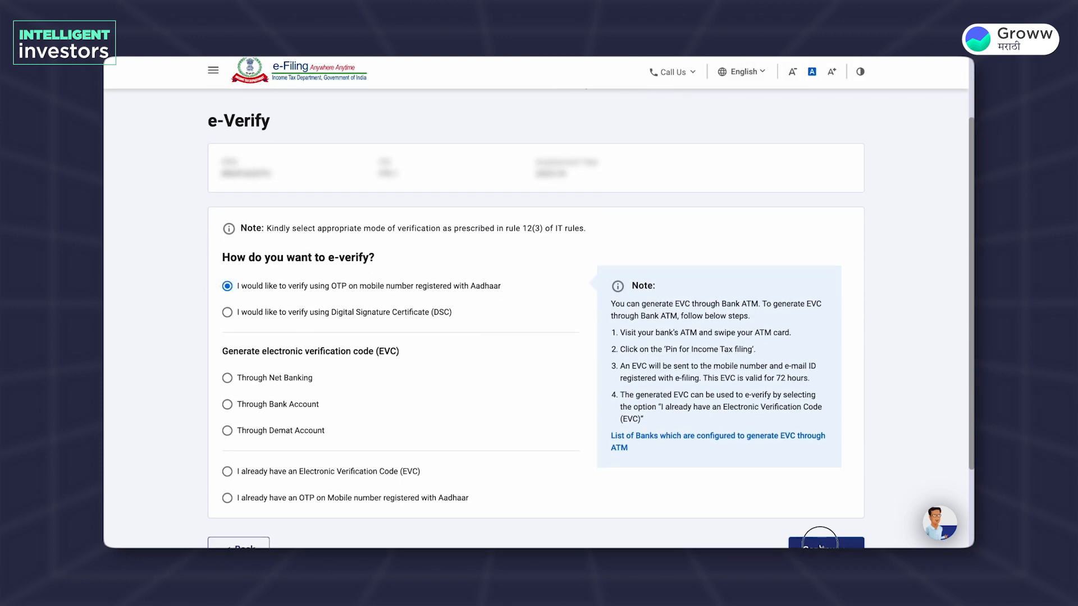
{"action": "left_click", "coordinate": [821, 545]}
Step: Agree to validate the Aadhaar details, generate the Aadhaar OTP and enter the received one-time code
{"action": "left_click", "coordinate": [397, 326]}
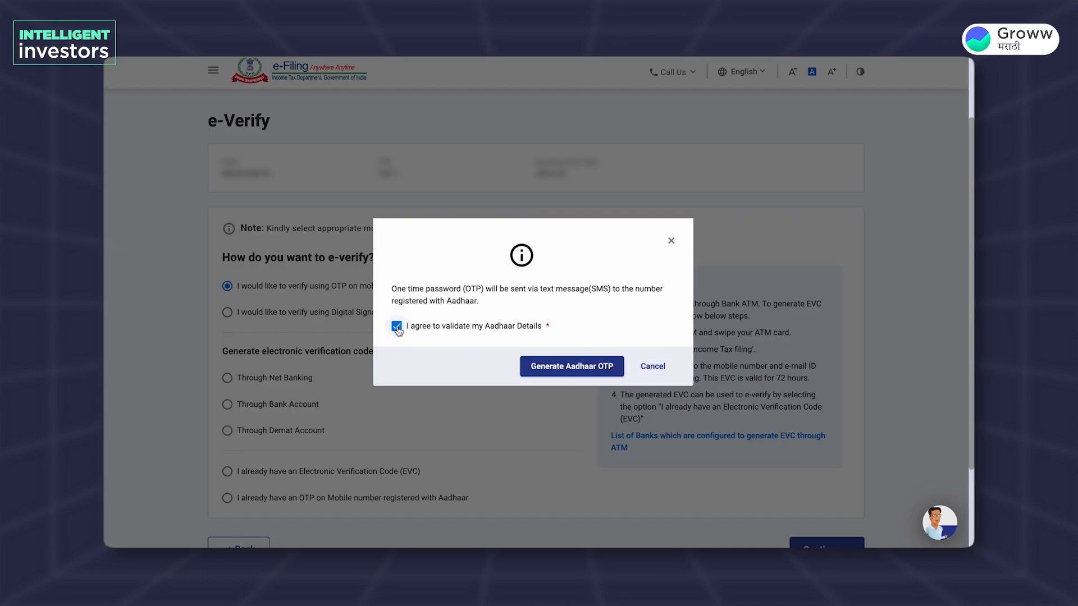
{"action": "left_click", "coordinate": [562, 364]}
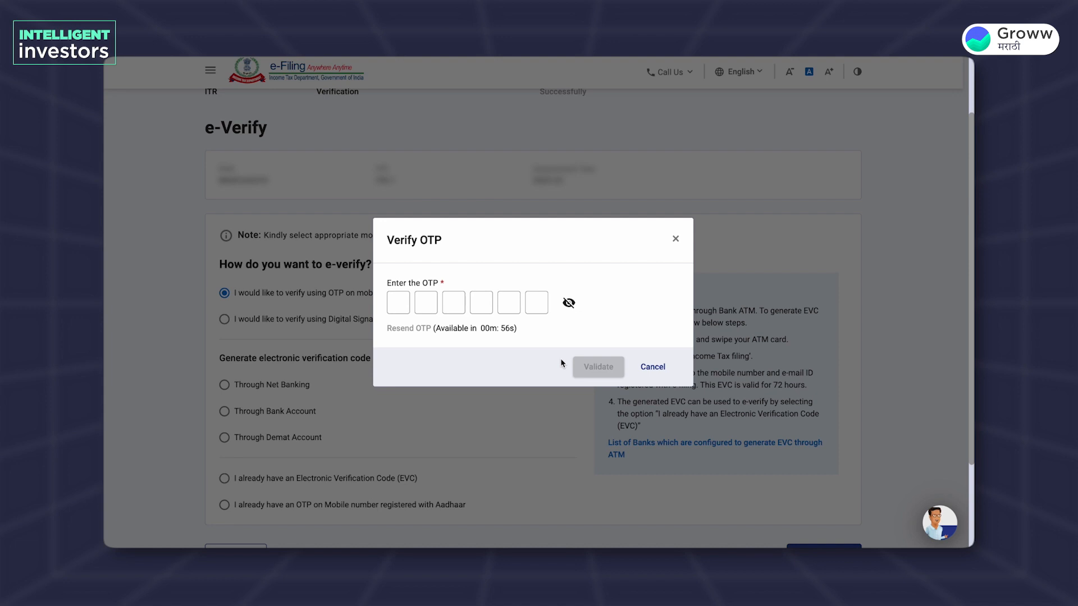
{"action": "left_click", "coordinate": [401, 302]}
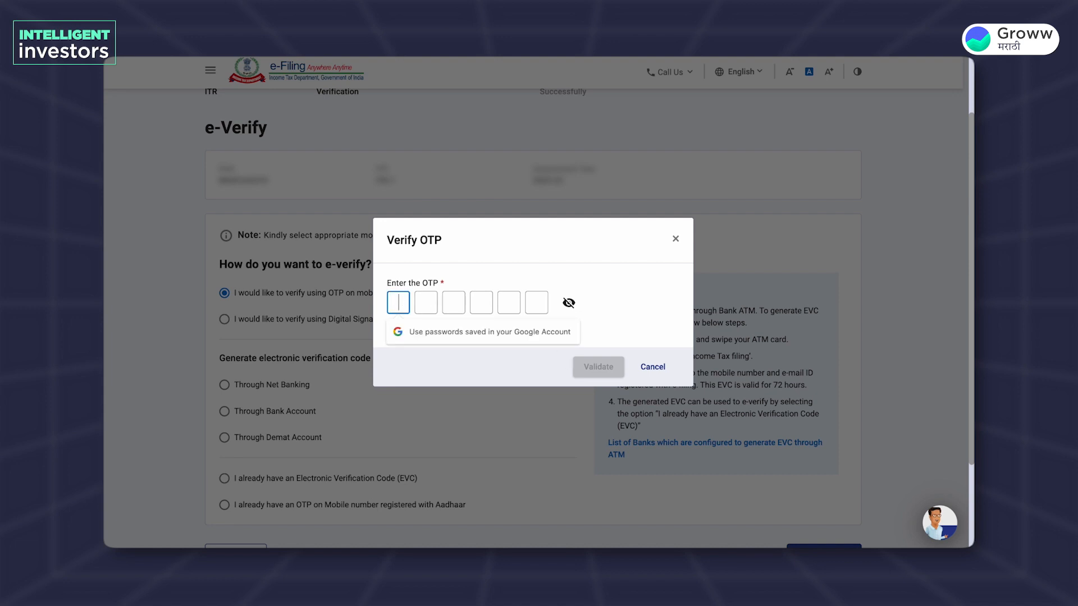
{"action": "type", "text": "••••••"}
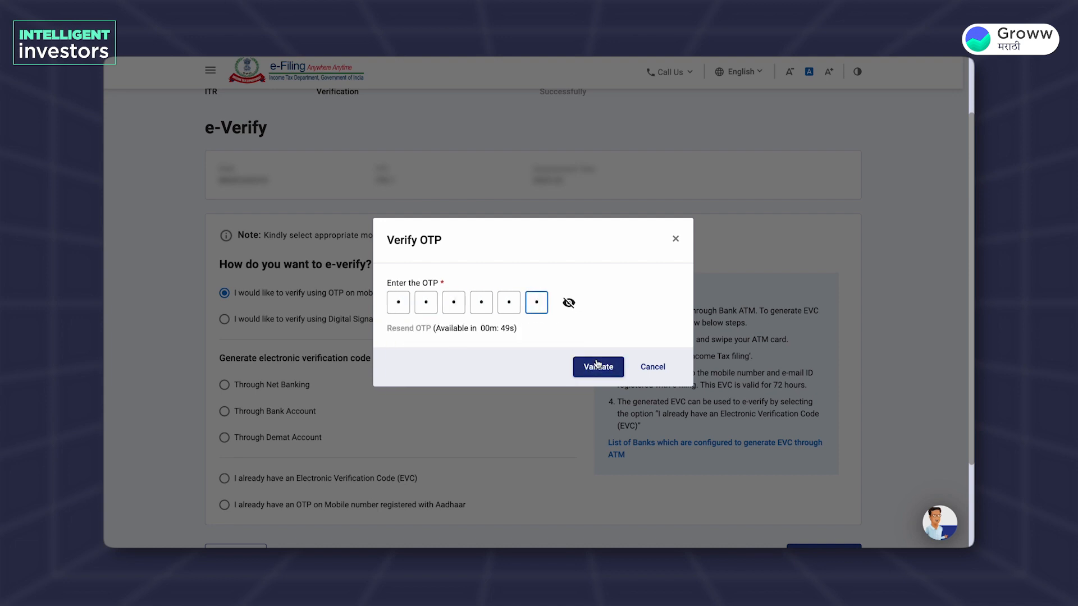